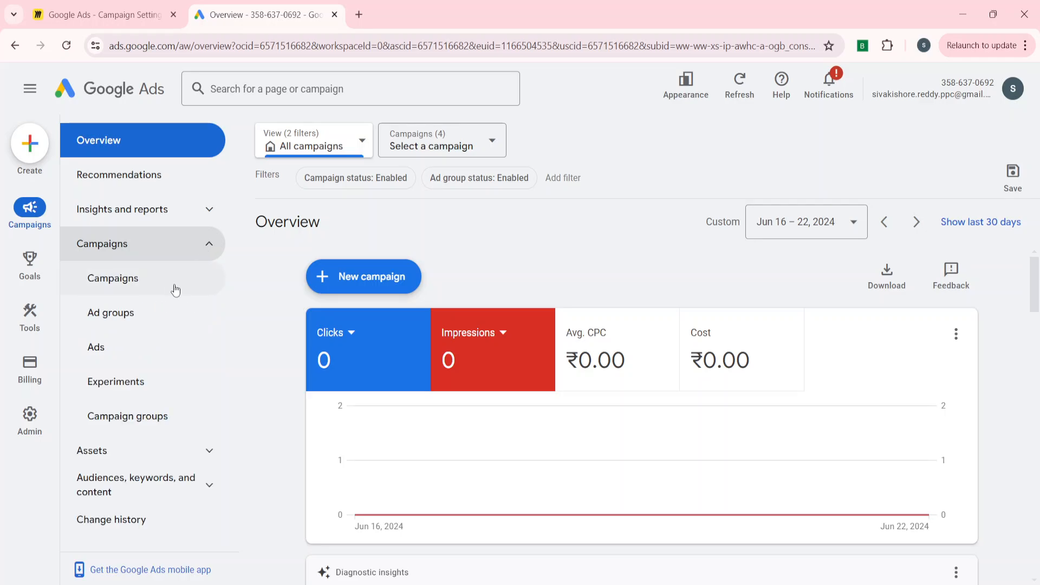
Open the settings of the Brand-Core-EG-PMV-Traffic campaign from the campaigns list.
{"action": "left_click", "coordinate": [176, 284]}
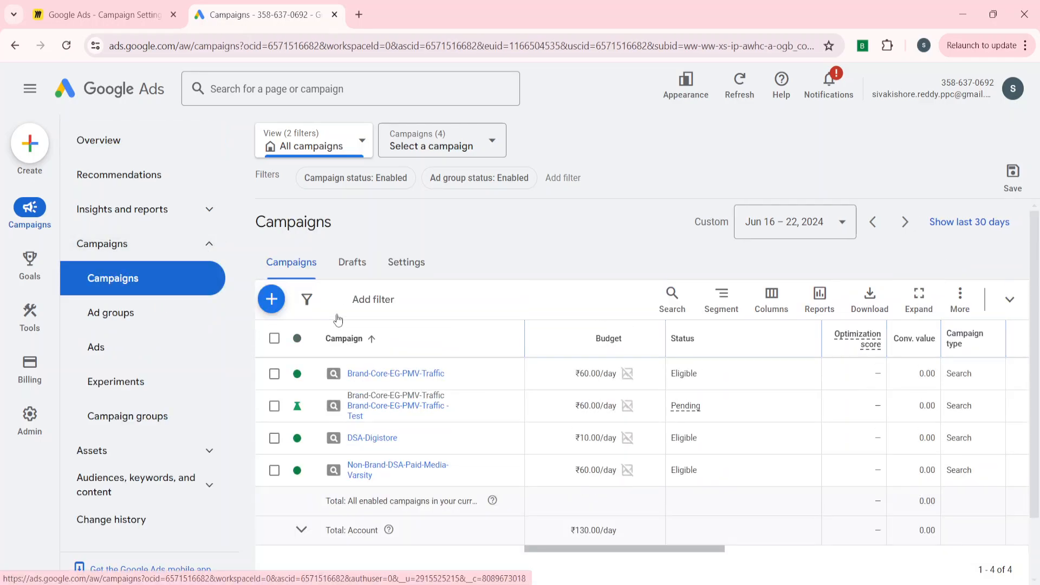
{"action": "left_click", "coordinate": [391, 373]}
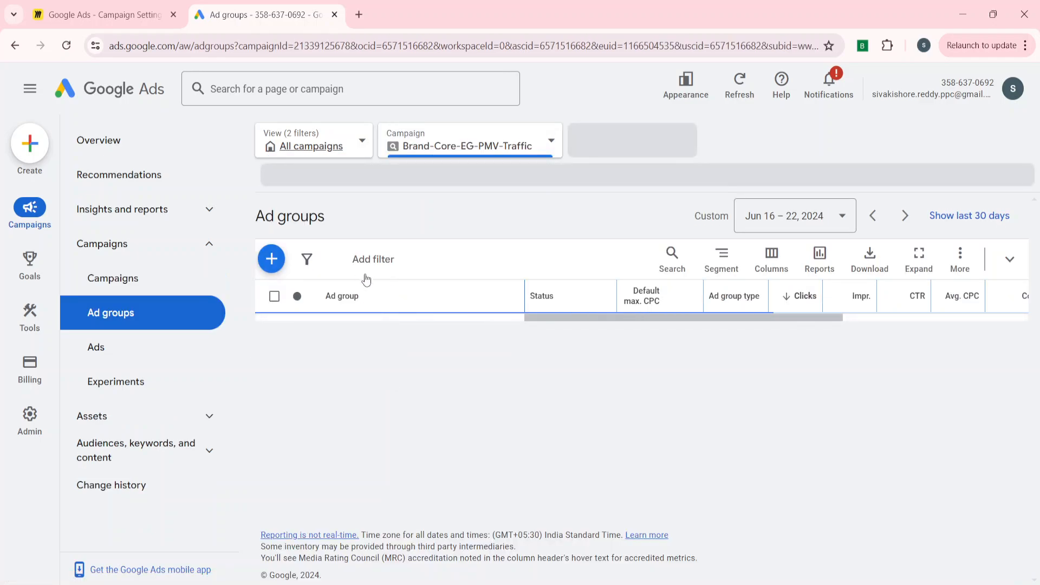
{"action": "left_click", "coordinate": [113, 278]}
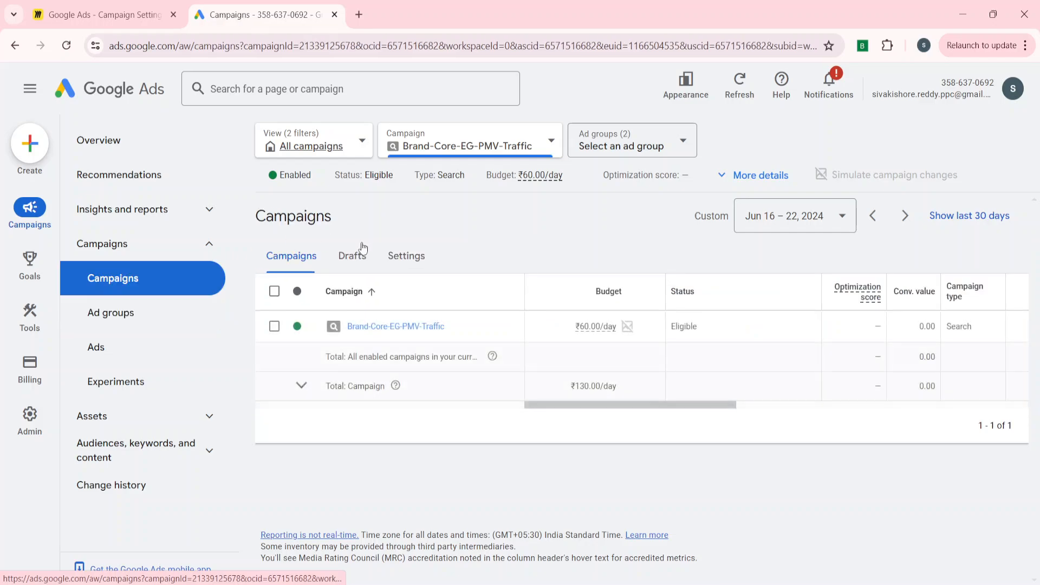
{"action": "left_click", "coordinate": [411, 264]}
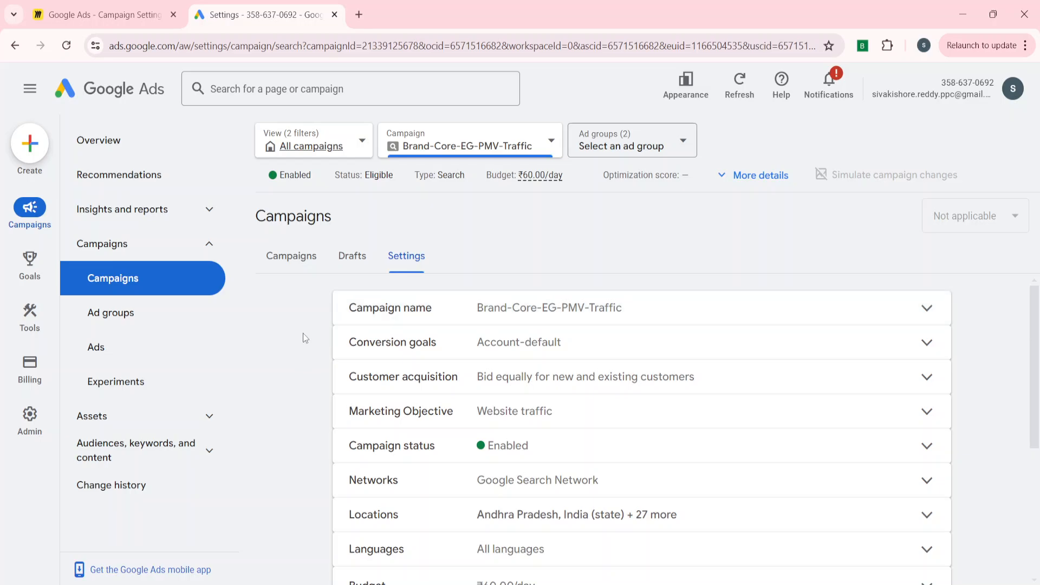
Review the campaign name and the conversion goal options, and save the conversion goals as Account-default.
{"action": "left_click", "coordinate": [428, 310]}
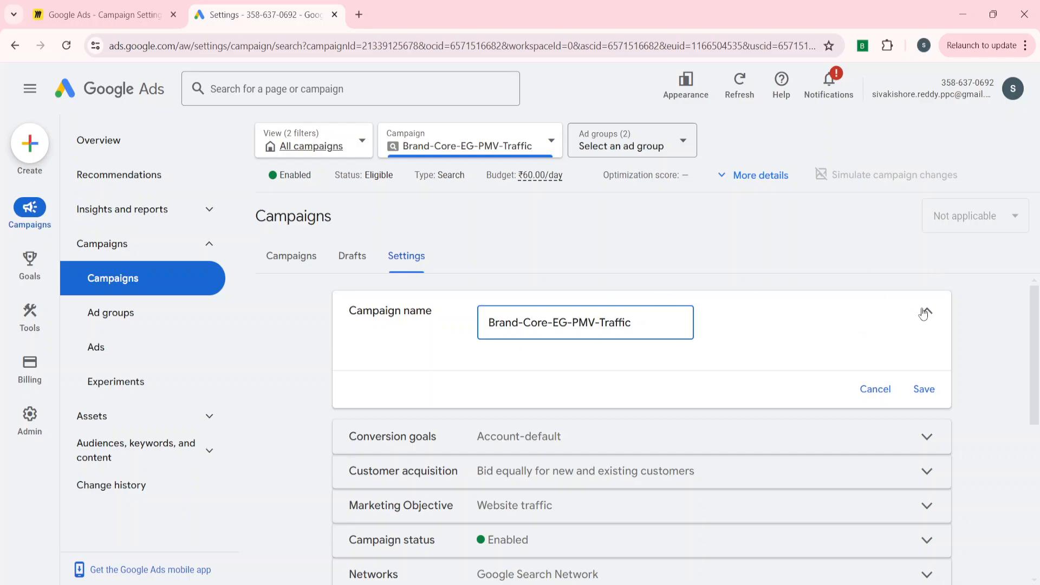
{"action": "left_click", "coordinate": [927, 312]}
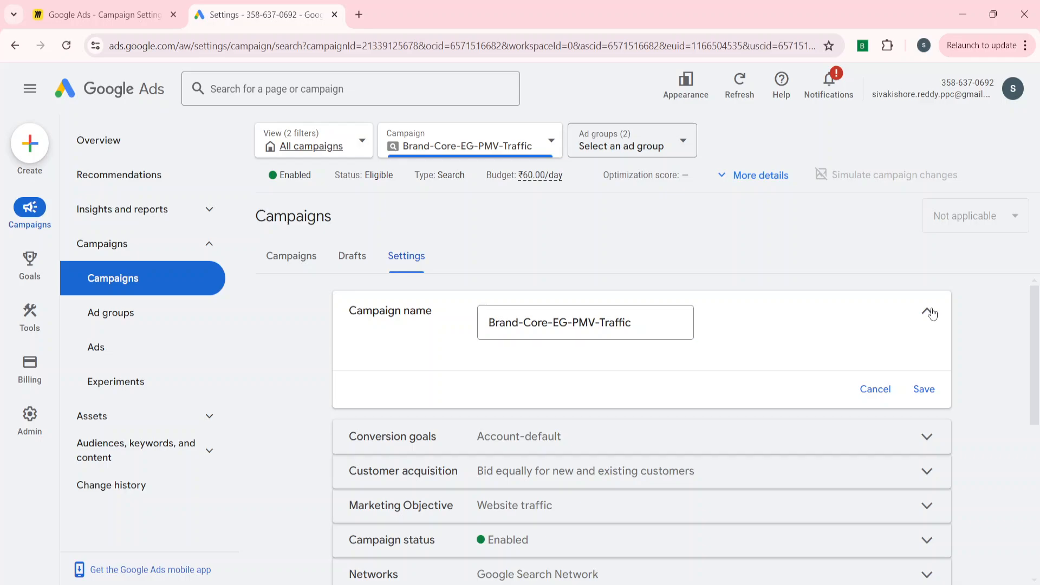
{"action": "left_click", "coordinate": [464, 343]}
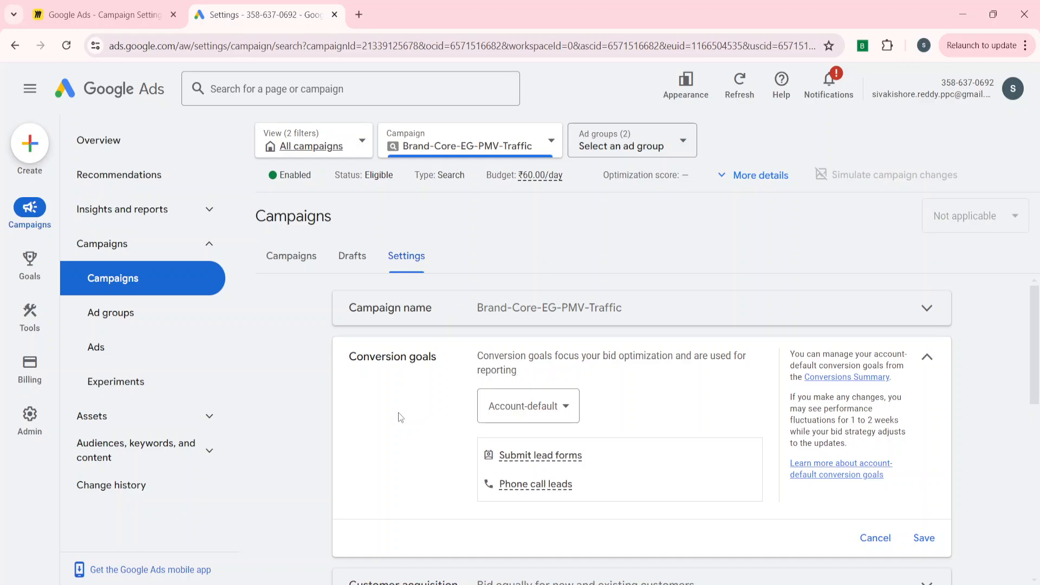
{"action": "left_click", "coordinate": [525, 406]}
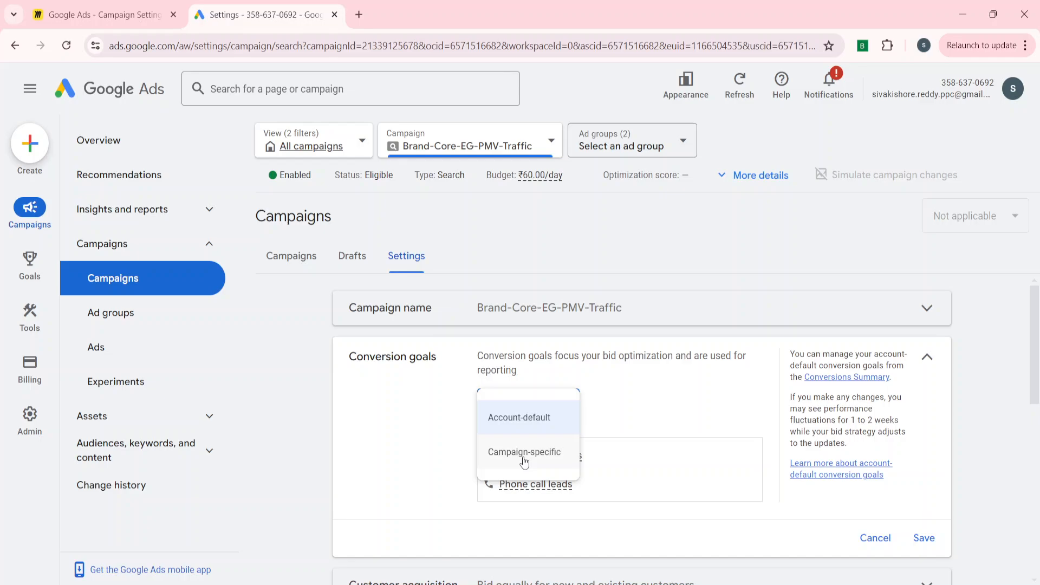
{"action": "left_click", "coordinate": [396, 465]}
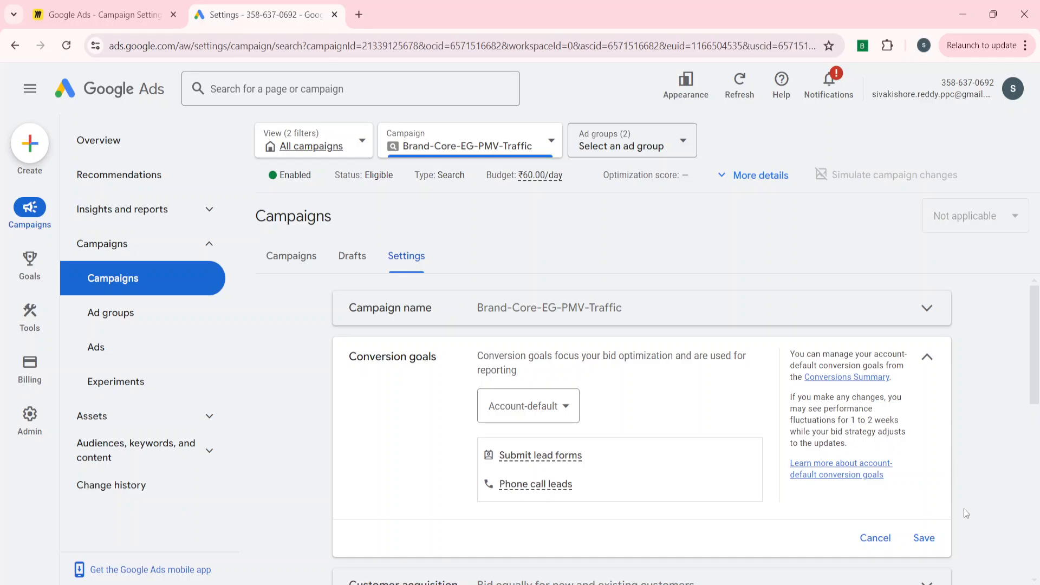
{"action": "left_click", "coordinate": [924, 539]}
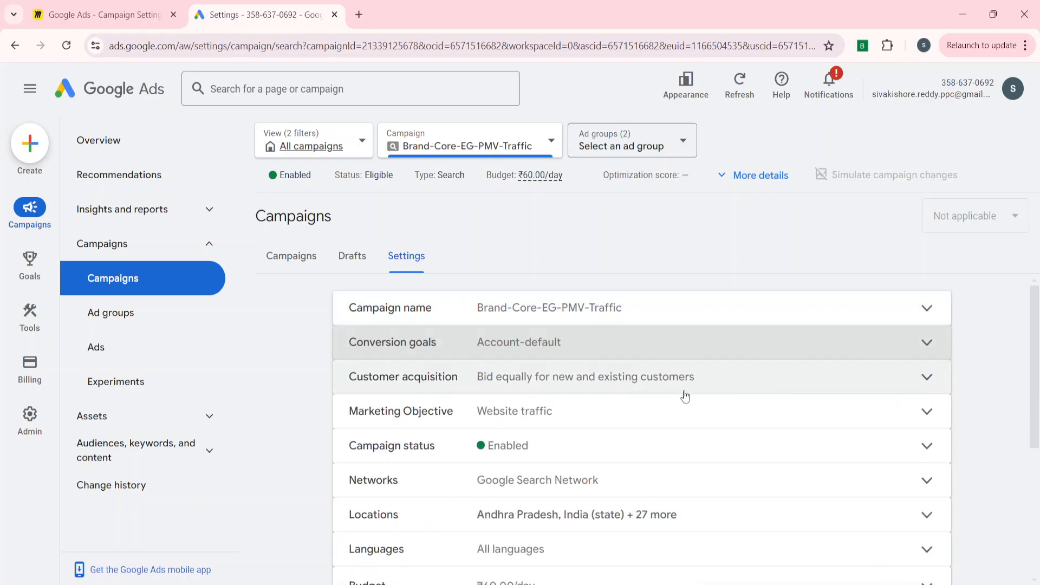
Examine the customer acquisition setting for optimizing the campaign toward new customers, and close it.
{"action": "left_click", "coordinate": [558, 394]}
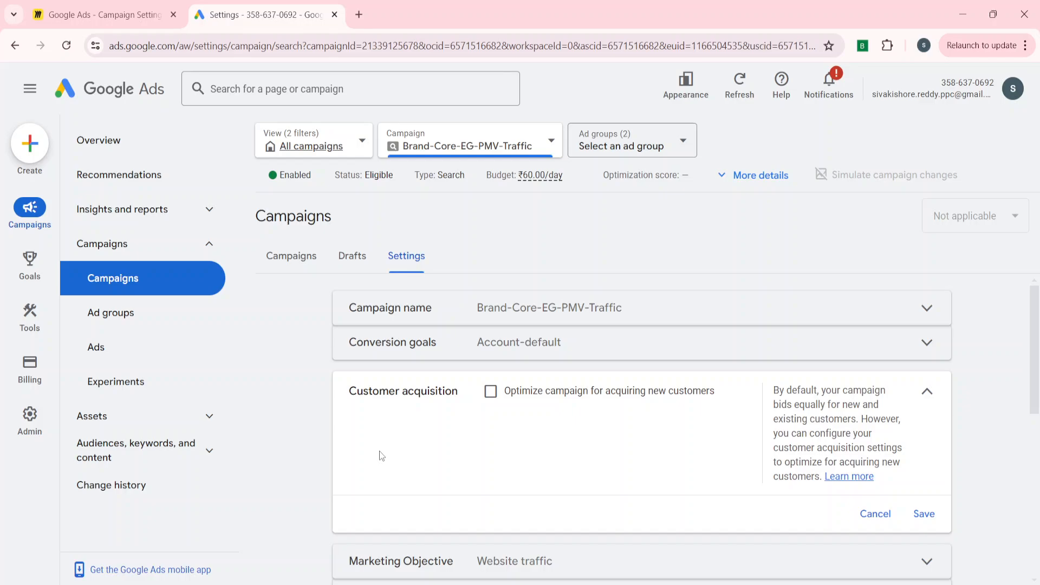
{"action": "scroll", "coordinate": [379, 451], "scroll_direction": "down", "scroll_amount": 2}
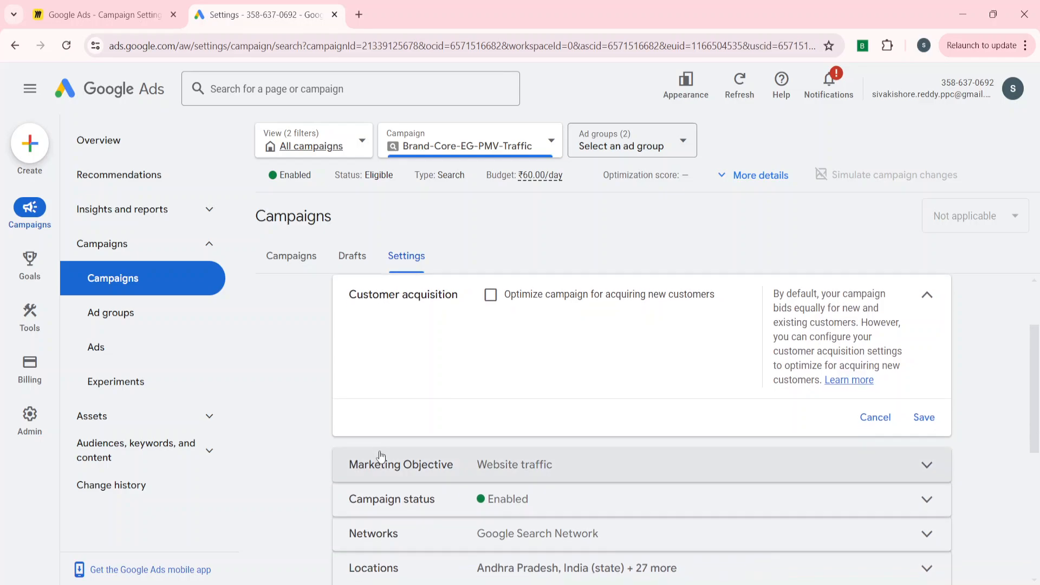
{"action": "scroll", "coordinate": [379, 451], "scroll_direction": "up", "scroll_amount": 1}
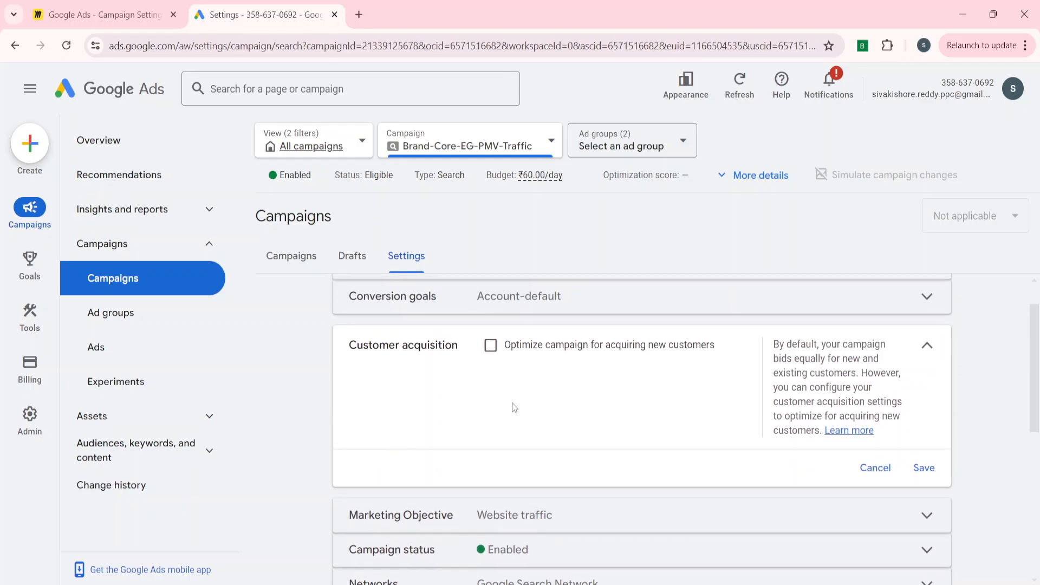
{"action": "left_click", "coordinate": [926, 350]}
Compare the No goal guidance, Leads and Sales marketing objectives, and save the campaign's objective as Website traffic.
{"action": "left_click", "coordinate": [551, 367]}
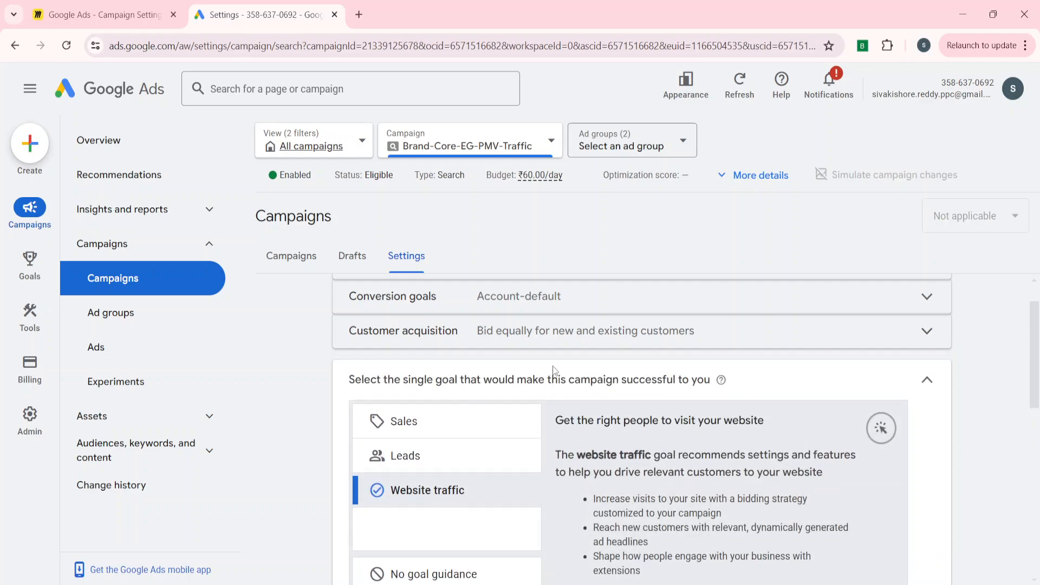
{"action": "scroll", "coordinate": [339, 439], "scroll_direction": "down", "scroll_amount": 2}
{"action": "scroll", "coordinate": [339, 438], "scroll_direction": "up", "scroll_amount": 1}
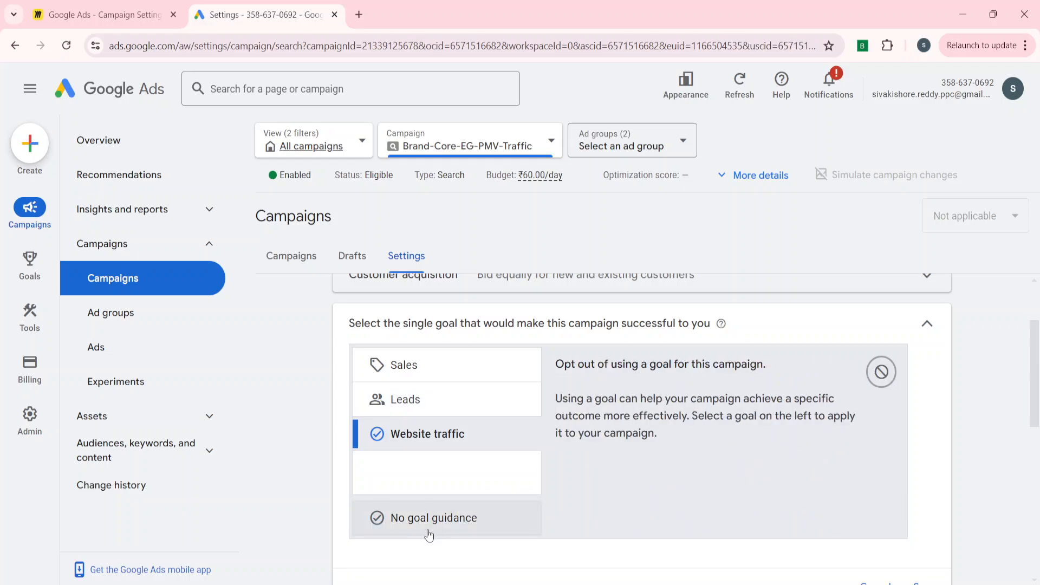
{"action": "left_click", "coordinate": [429, 535]}
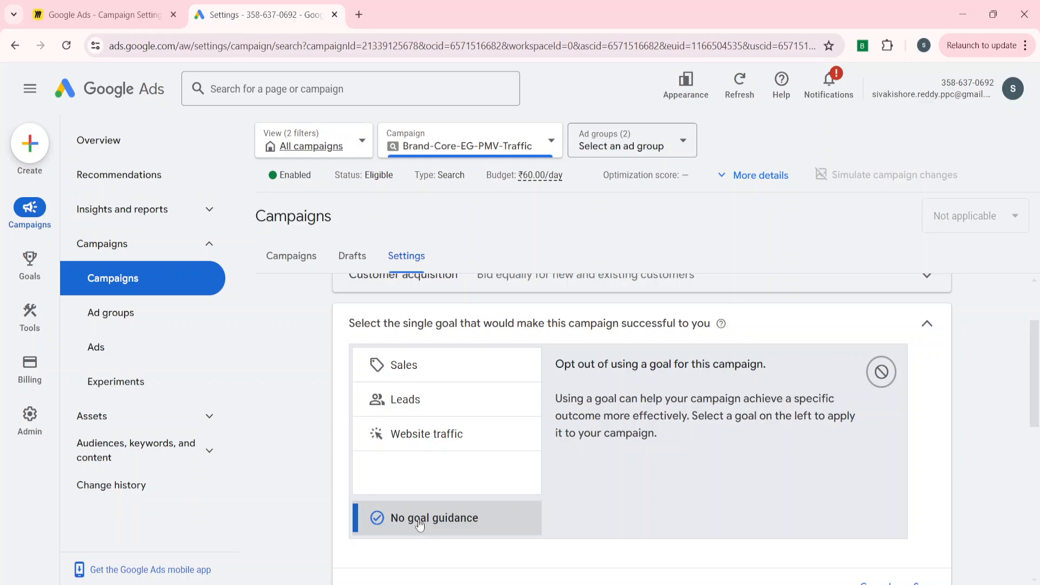
{"action": "left_click", "coordinate": [422, 399]}
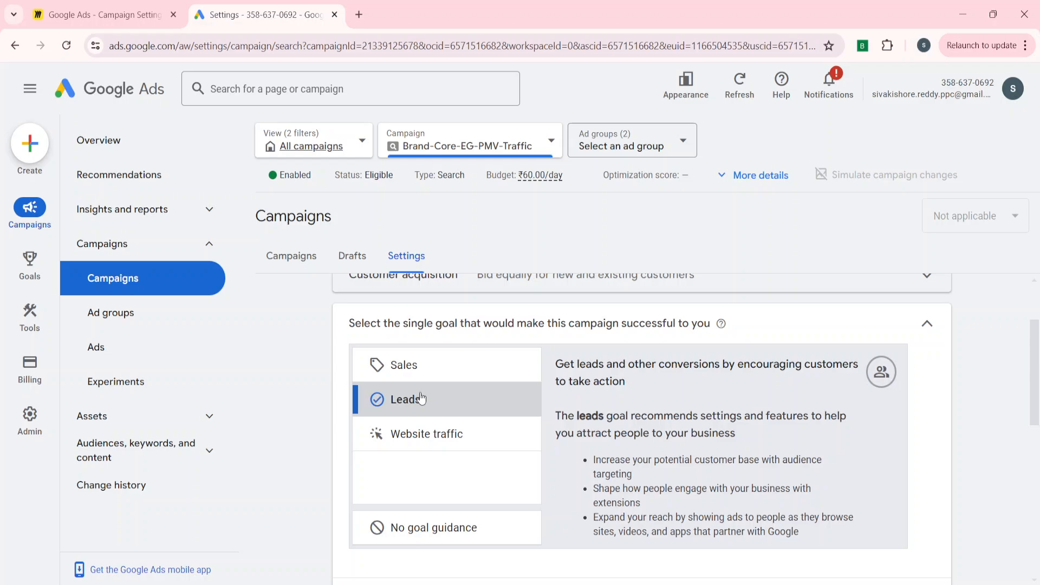
{"action": "left_click", "coordinate": [424, 372]}
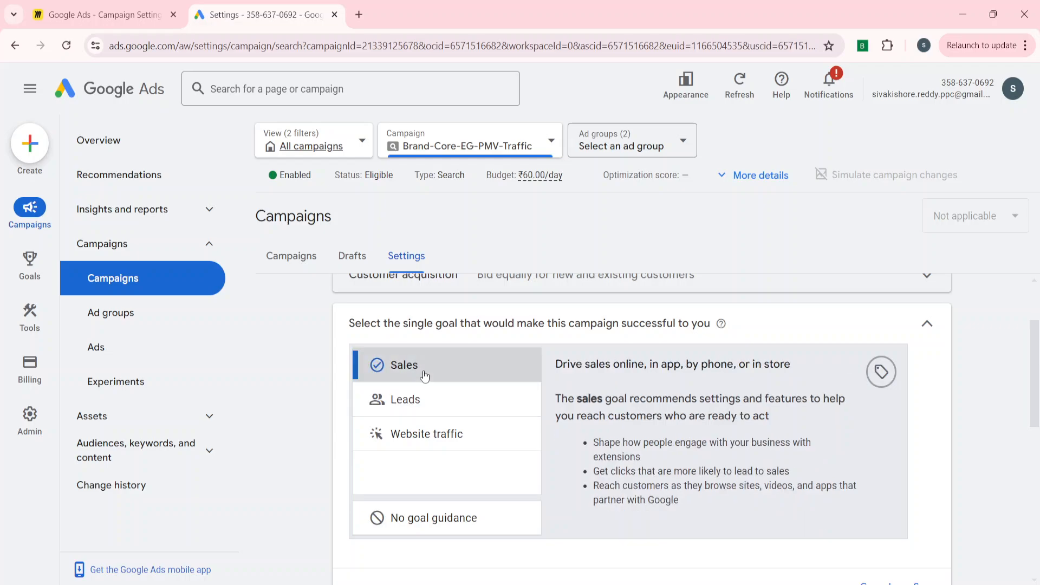
{"action": "left_click", "coordinate": [431, 436]}
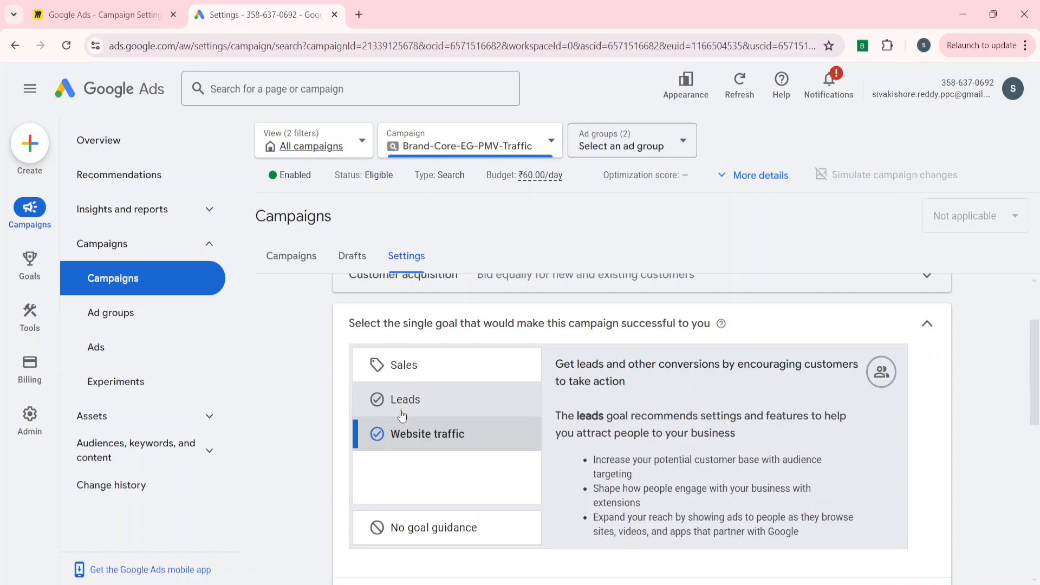
{"action": "left_click", "coordinate": [364, 405]}
{"action": "scroll", "coordinate": [412, 374], "scroll_direction": "down", "scroll_amount": 3}
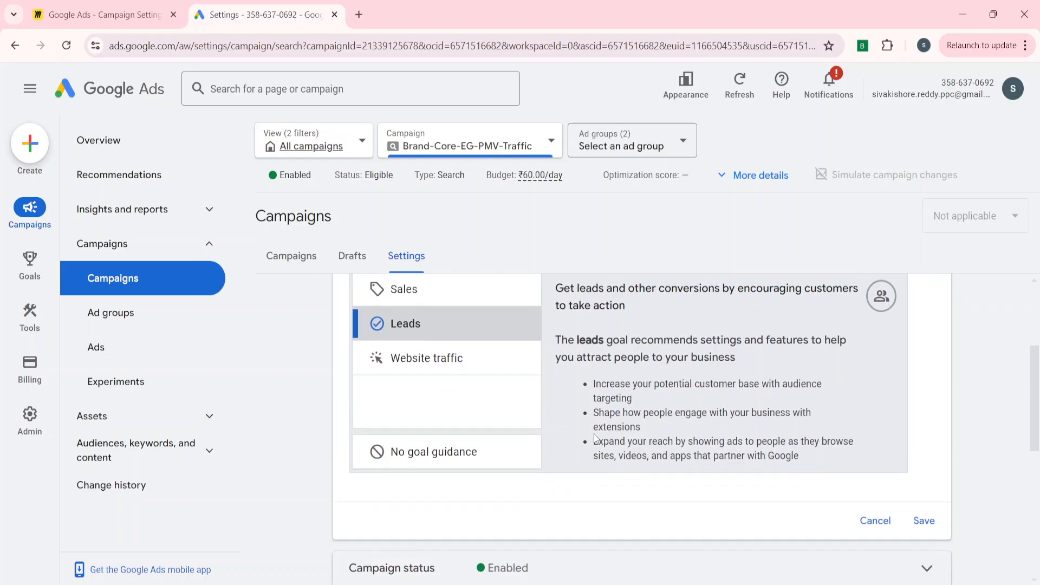
{"action": "left_click", "coordinate": [439, 343]}
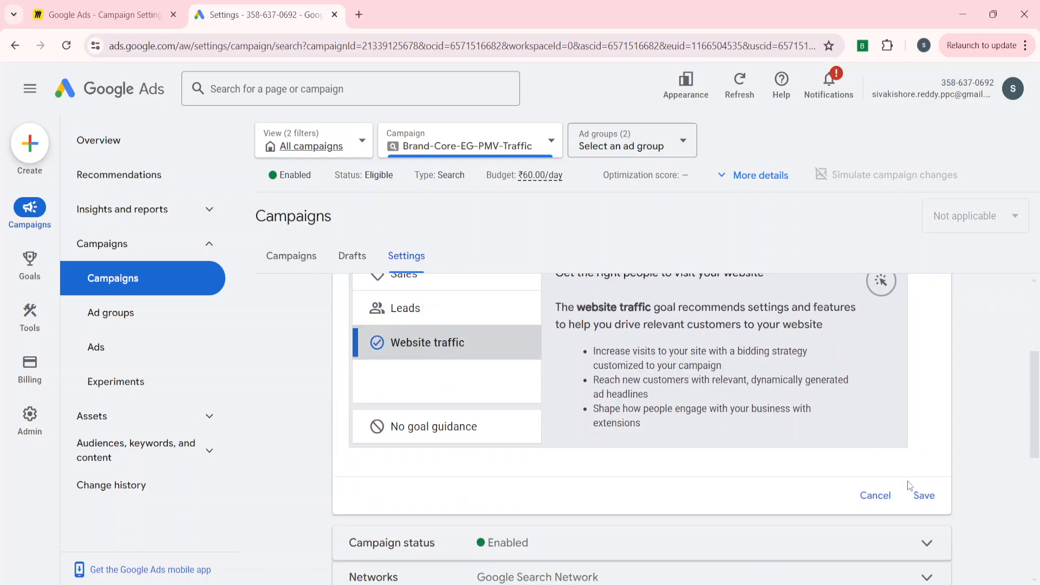
{"action": "left_click", "coordinate": [923, 495]}
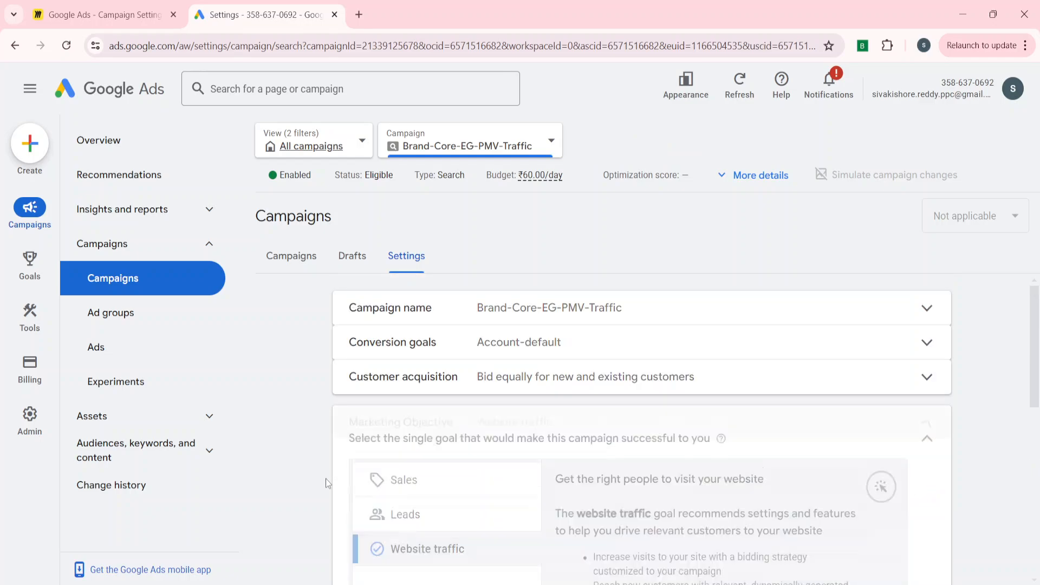
Examine the available campaign status options and cancel the status editing.
{"action": "left_click", "coordinate": [413, 453]}
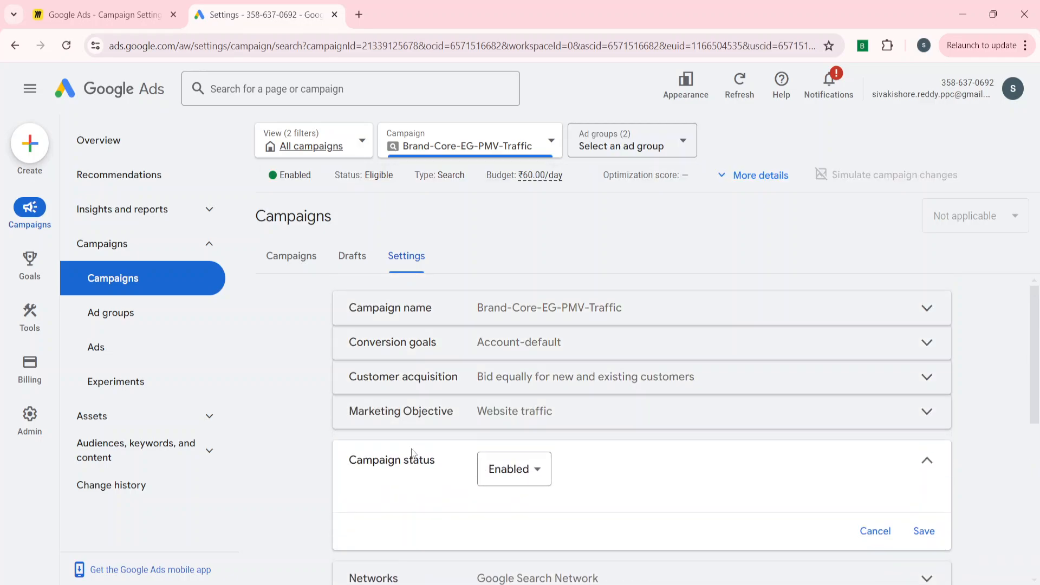
{"action": "left_click", "coordinate": [513, 401]}
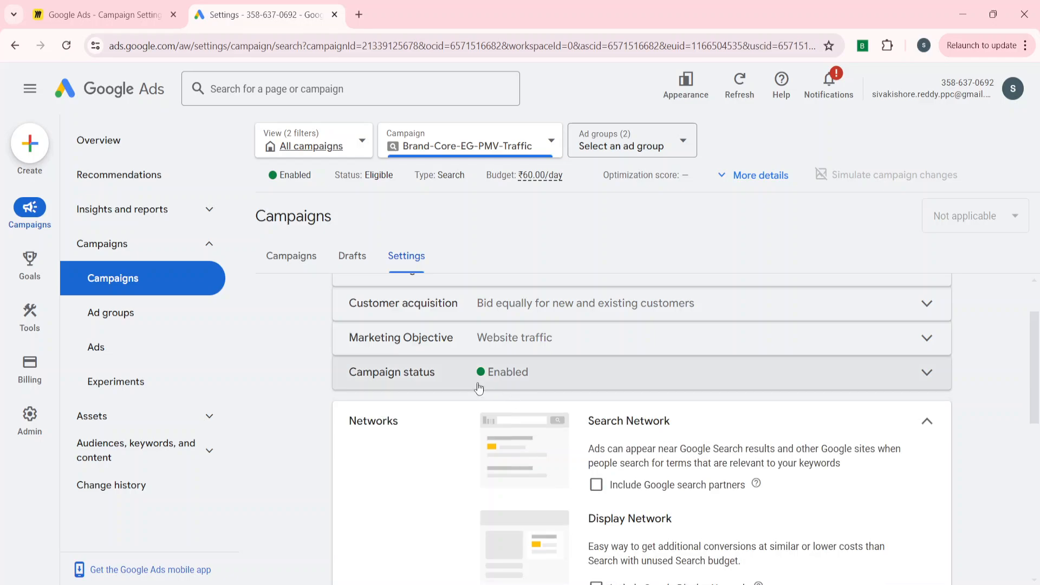
{"action": "left_click", "coordinate": [481, 382]}
{"action": "left_click", "coordinate": [510, 399]}
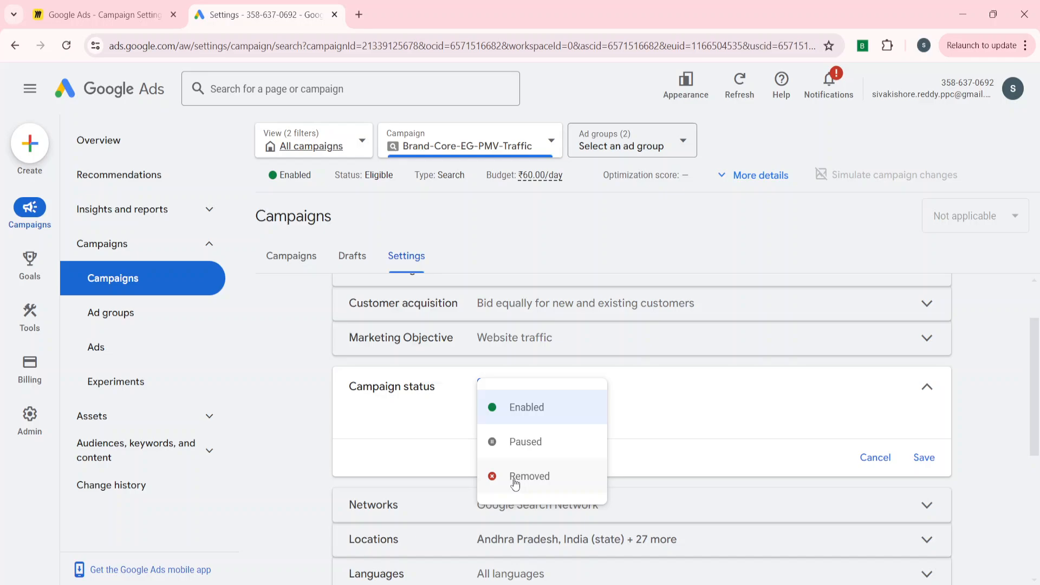
{"action": "left_click", "coordinate": [661, 434]}
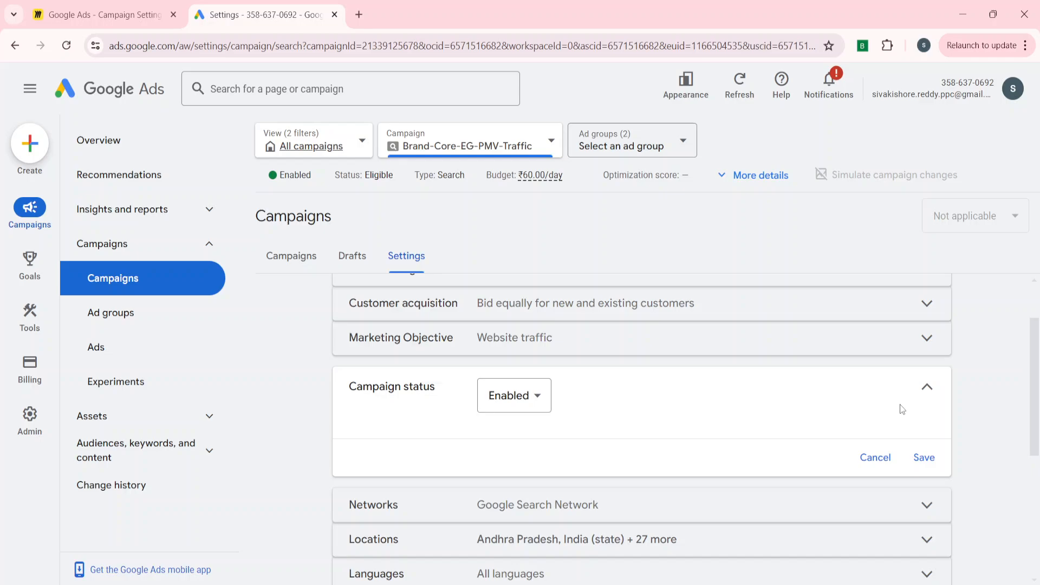
{"action": "left_click", "coordinate": [876, 457]}
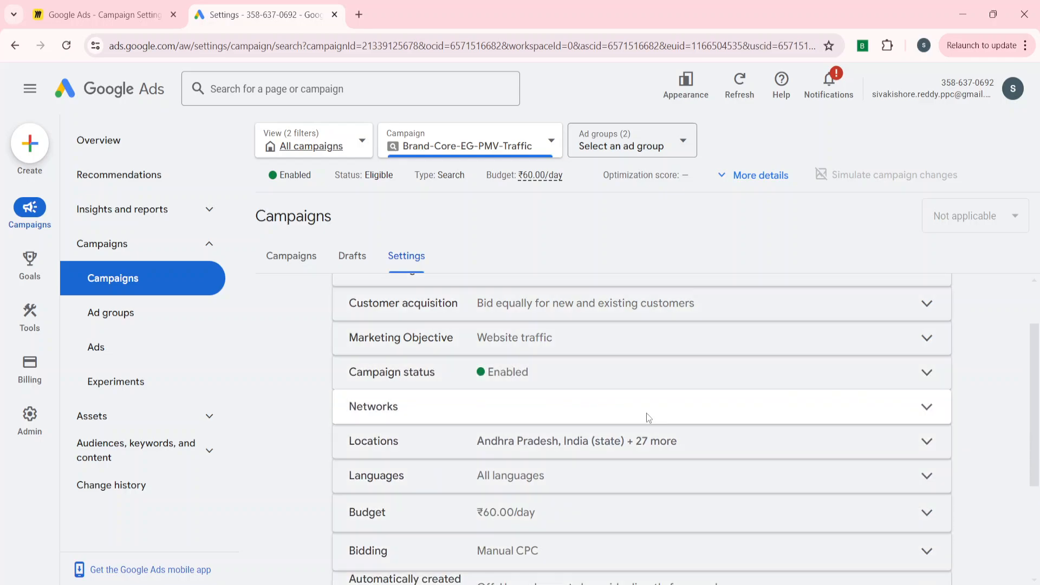
Try including Google search partners in the campaign's Networks setting, clear the option again, and close the setting.
{"action": "left_click", "coordinate": [646, 418]}
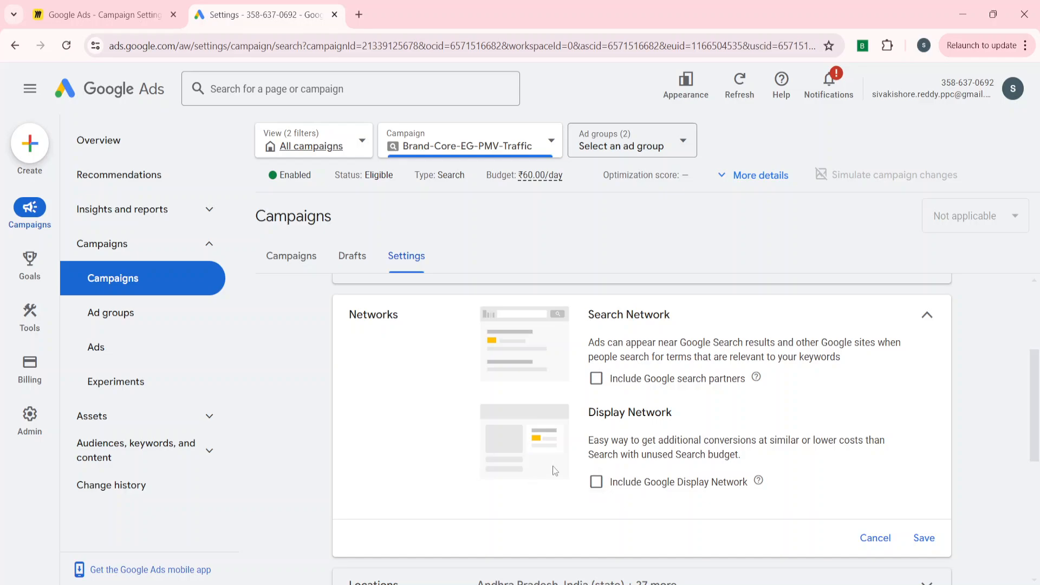
{"action": "left_click", "coordinate": [642, 381]}
{"action": "left_click", "coordinate": [605, 382]}
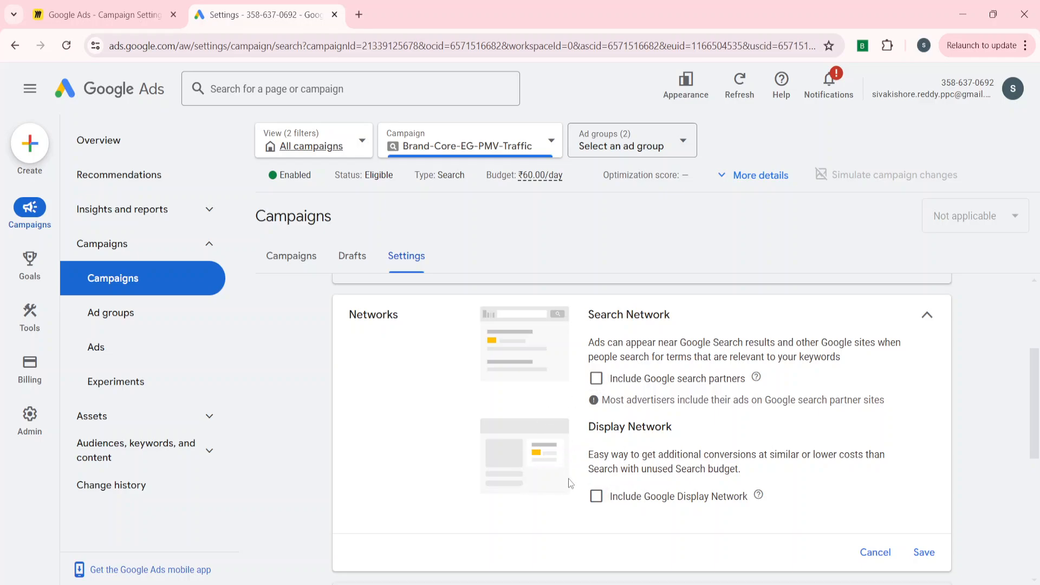
{"action": "left_click", "coordinate": [926, 315]}
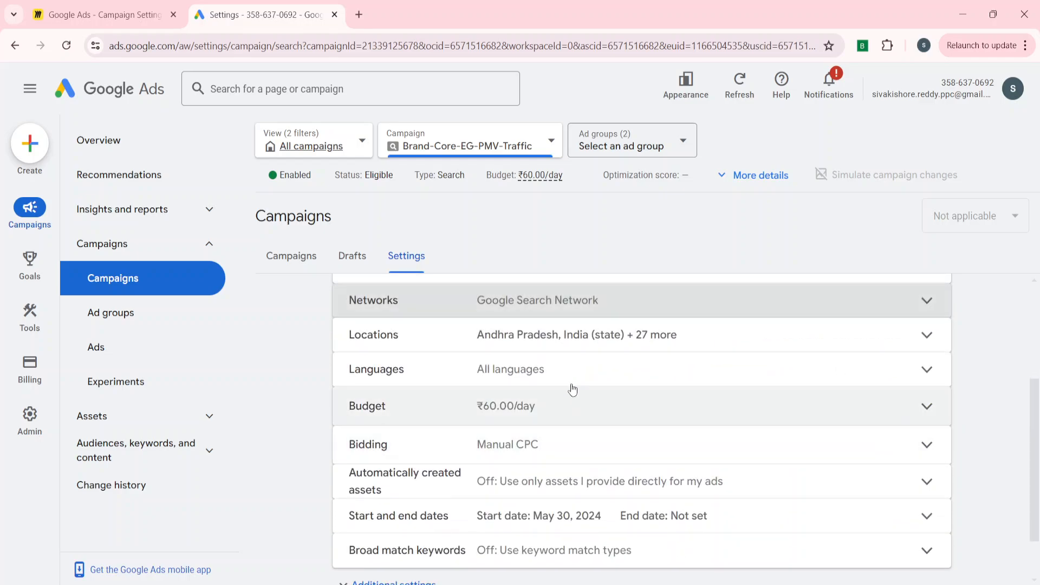
Review the campaign's targeted locations and the selectable customer languages, and cancel the language editing.
{"action": "left_click", "coordinate": [432, 334]}
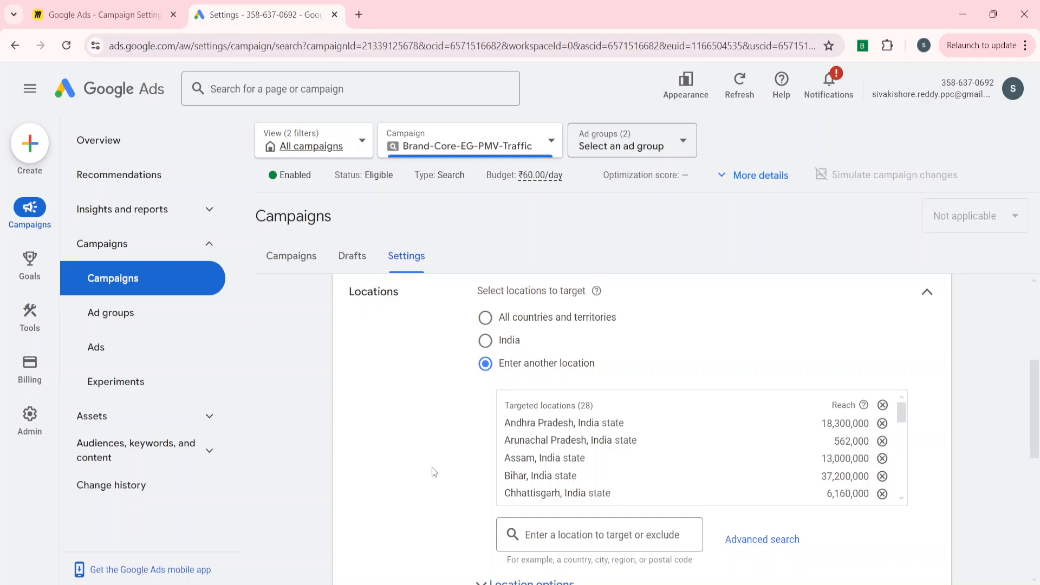
{"action": "left_click", "coordinate": [926, 292]}
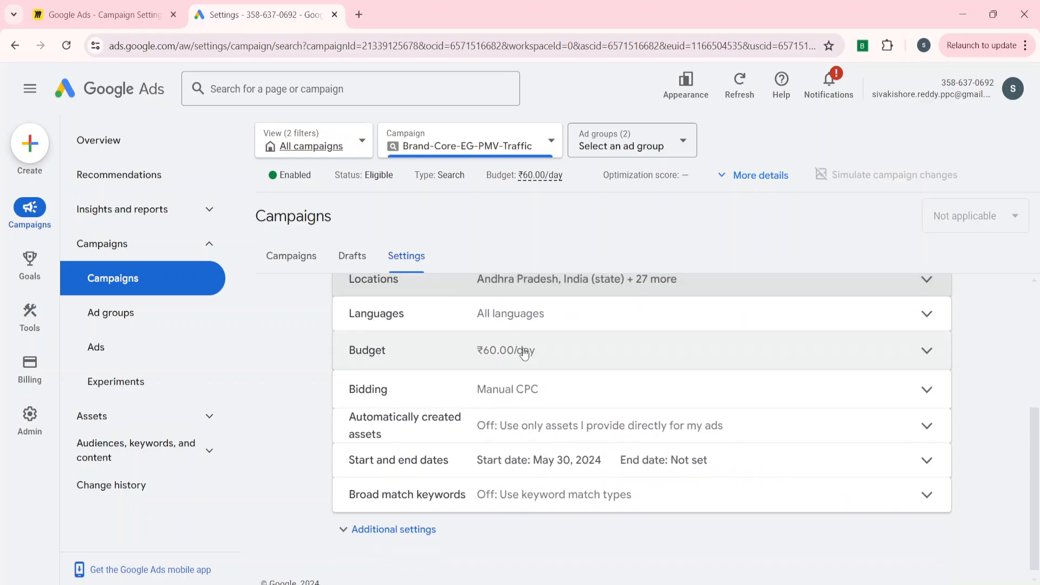
{"action": "left_click", "coordinate": [511, 321]}
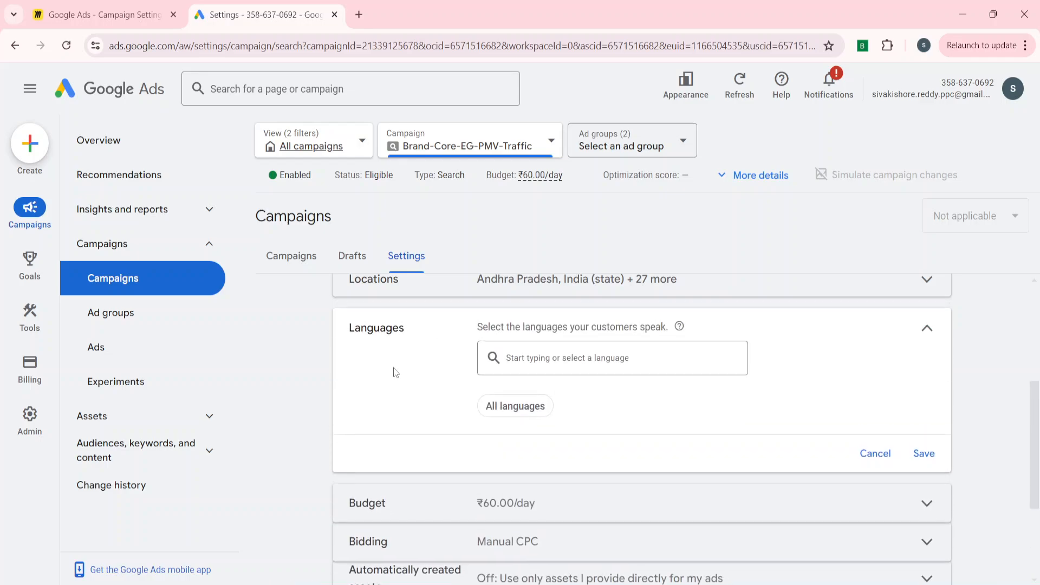
{"action": "left_click", "coordinate": [540, 372]}
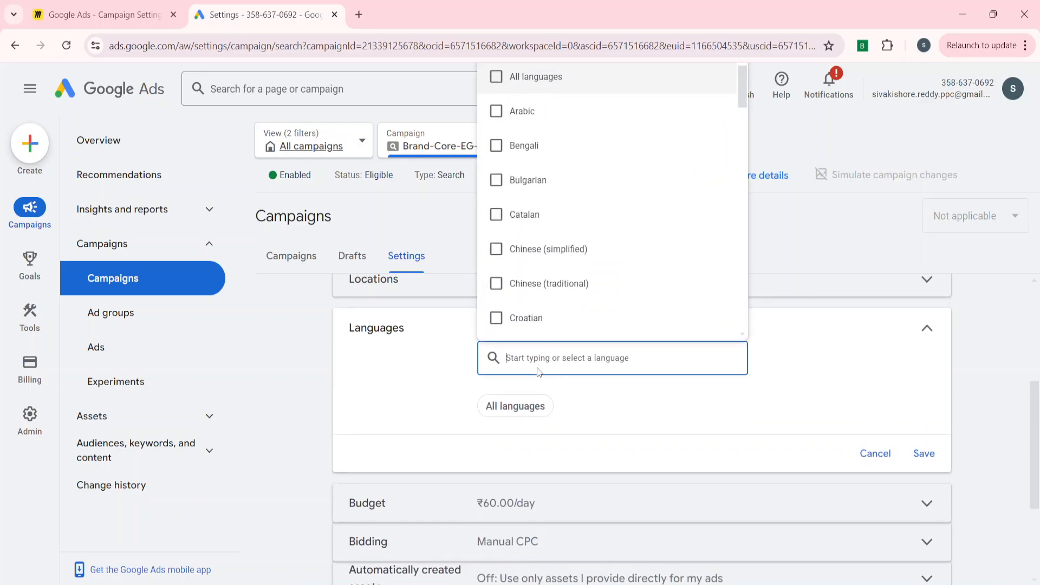
{"action": "left_click", "coordinate": [737, 393]}
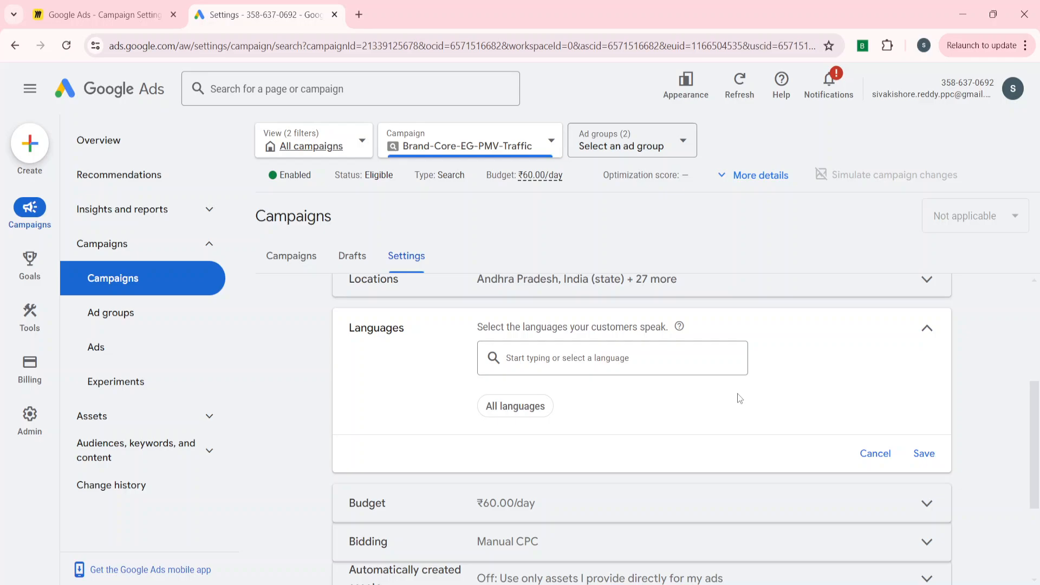
{"action": "left_click", "coordinate": [876, 453]}
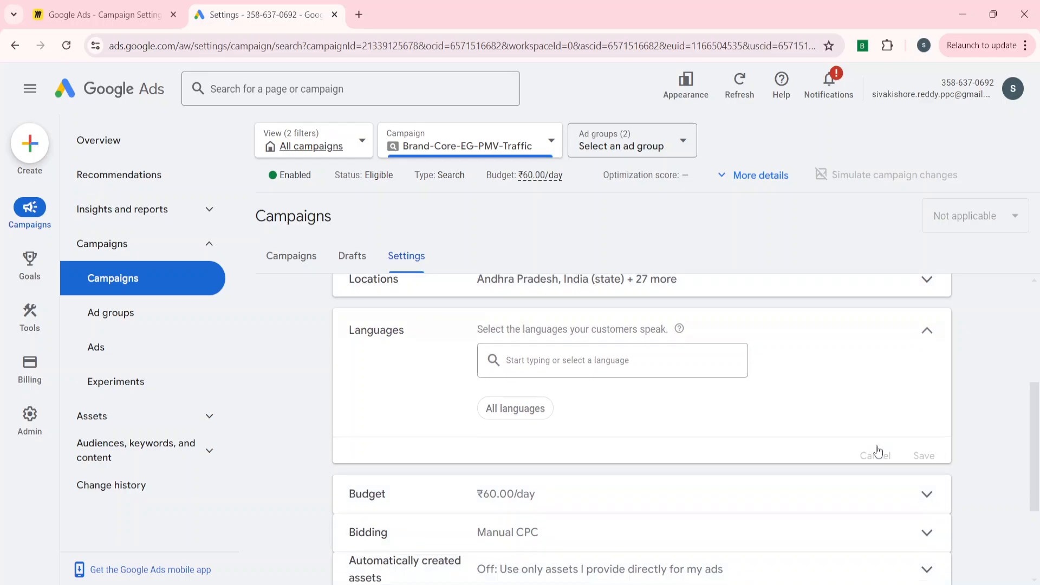
Review the campaign's average daily budget setting and the available bid strategies, and cancel the bidding editing.
{"action": "left_click", "coordinate": [539, 351]}
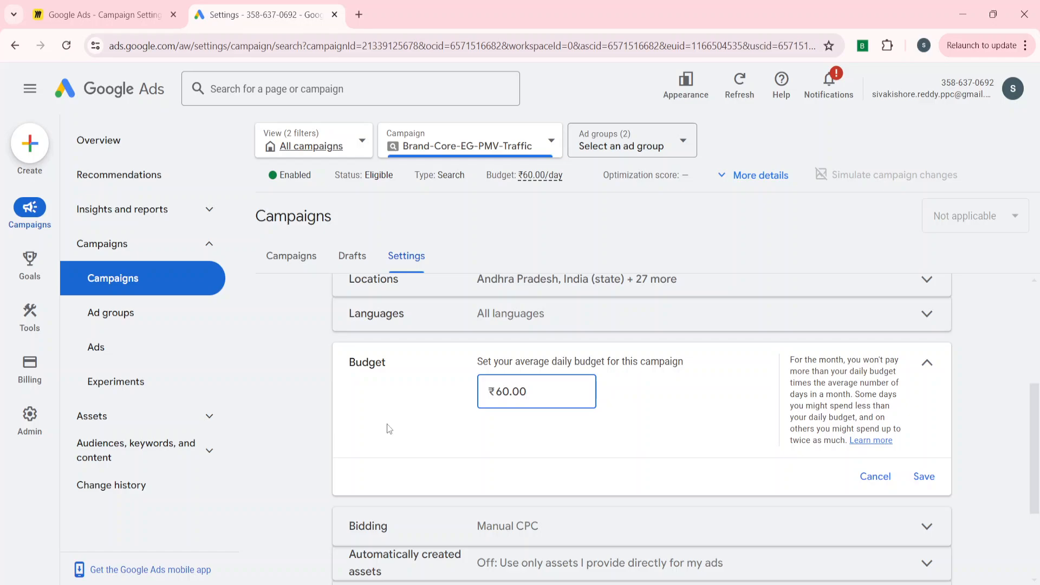
{"action": "left_click", "coordinate": [927, 365]}
{"action": "left_click", "coordinate": [643, 390]}
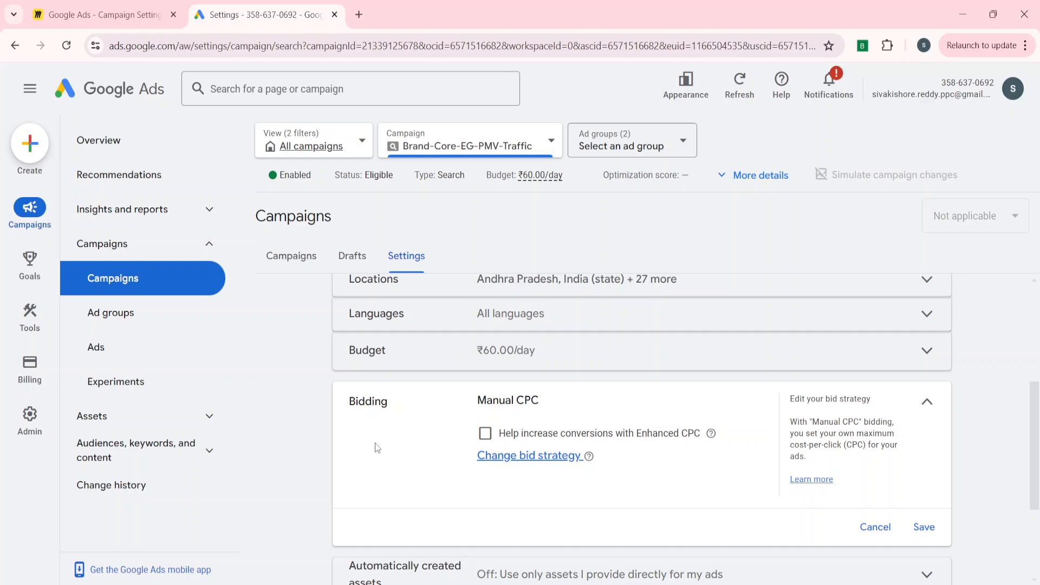
{"action": "left_click", "coordinate": [517, 457]}
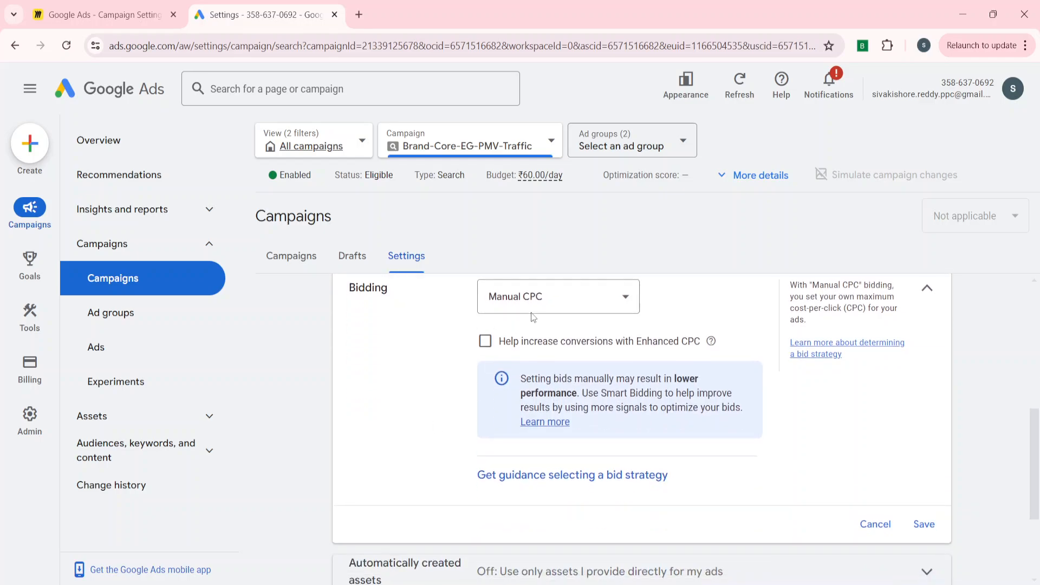
{"action": "left_click", "coordinate": [530, 303]}
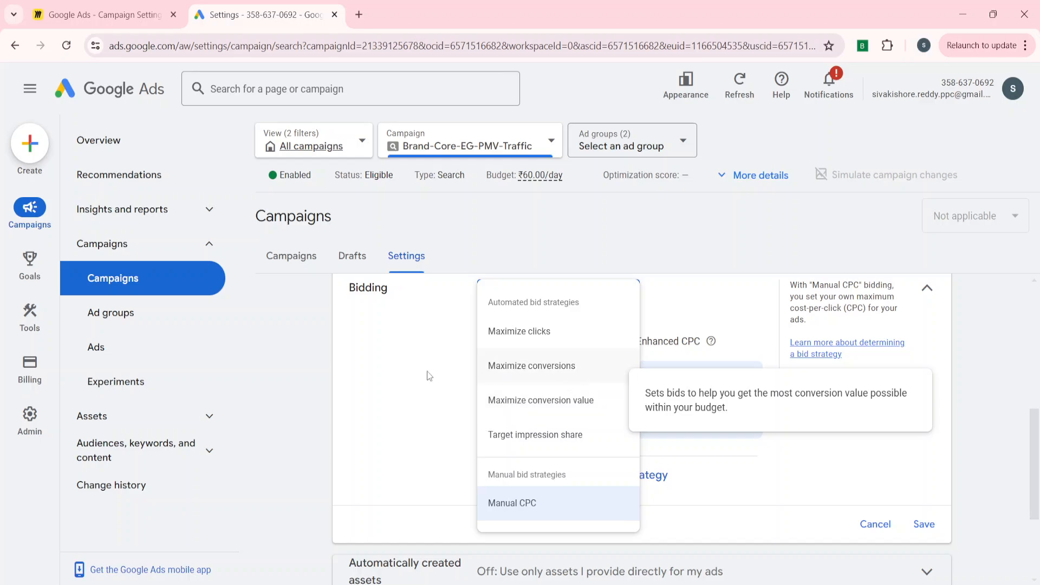
{"action": "left_click", "coordinate": [378, 410]}
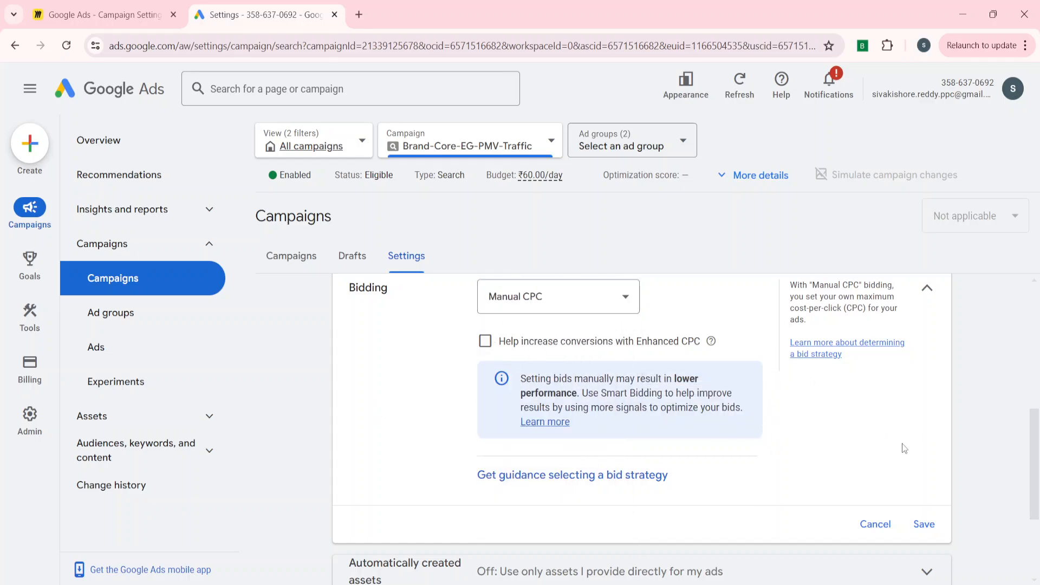
{"action": "left_click", "coordinate": [874, 524]}
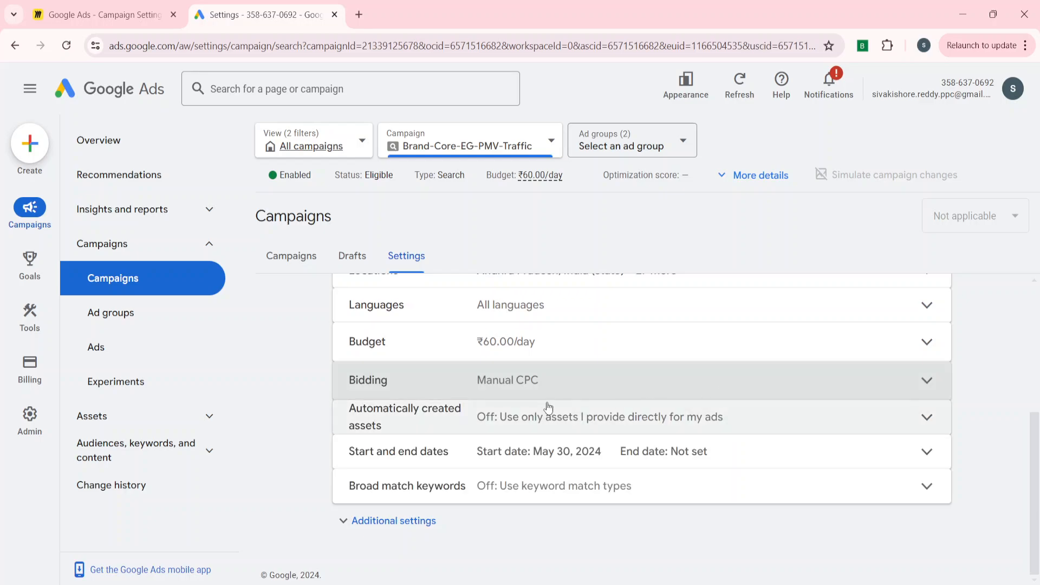
Reveal the additional campaign settings, review the Automatically created assets options, and close that setting.
{"action": "left_click", "coordinate": [385, 520]}
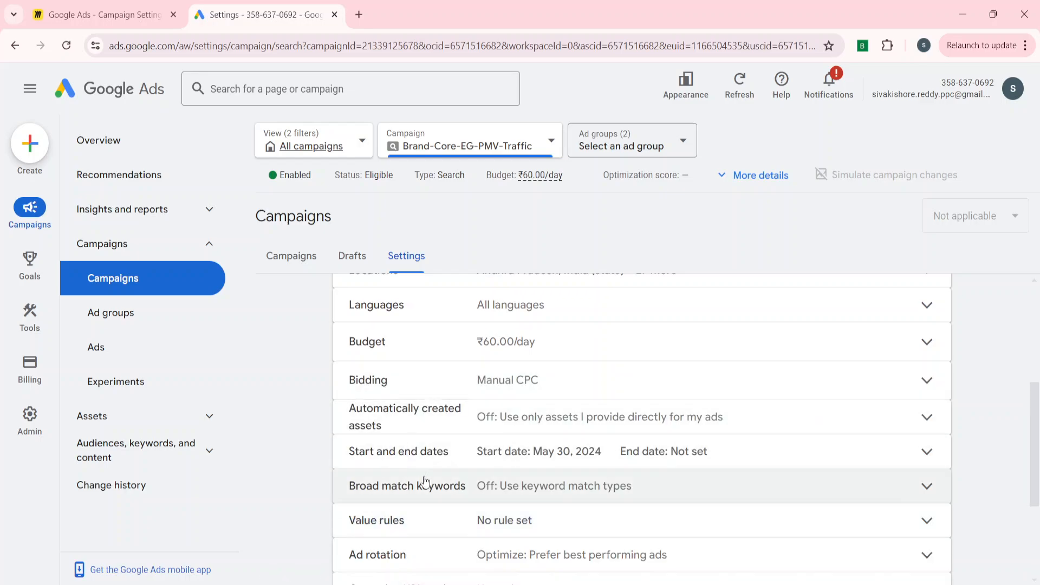
{"action": "left_click", "coordinate": [431, 430]}
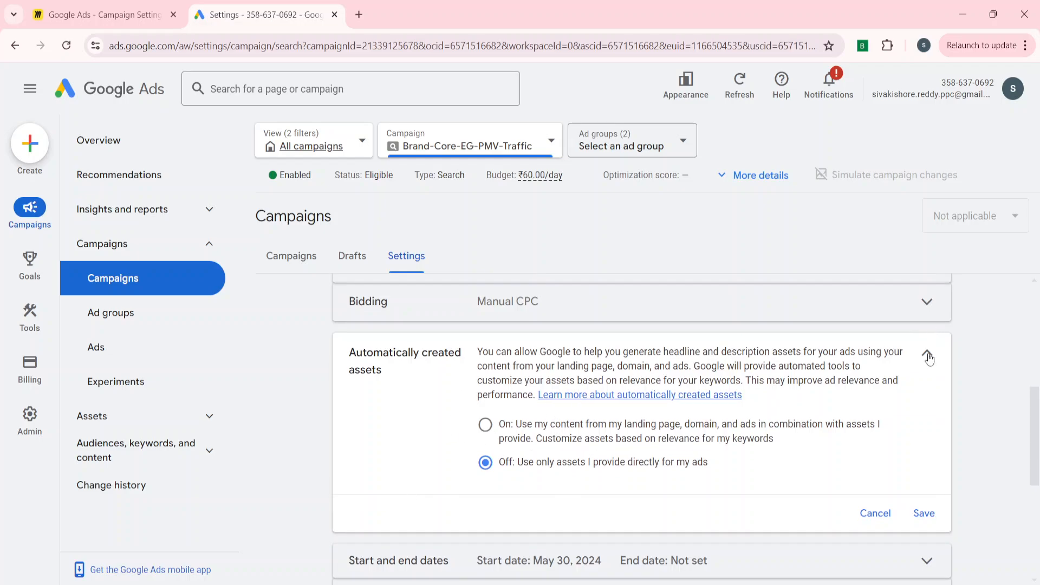
{"action": "left_click", "coordinate": [927, 353]}
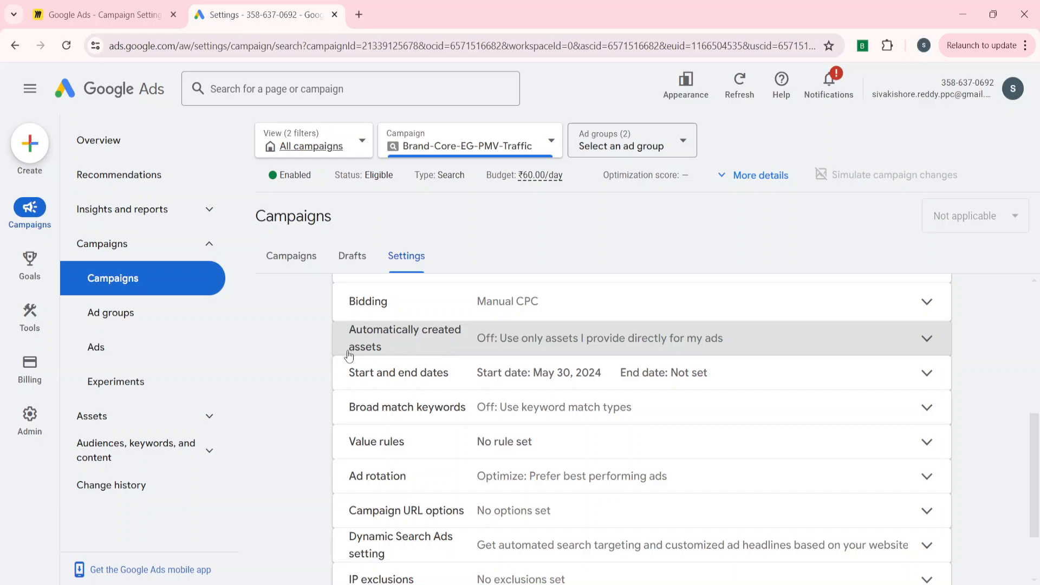
Examine the end-date calendar in the campaign's Start and end dates, return the end date to None, and save.
{"action": "left_click", "coordinate": [397, 373]}
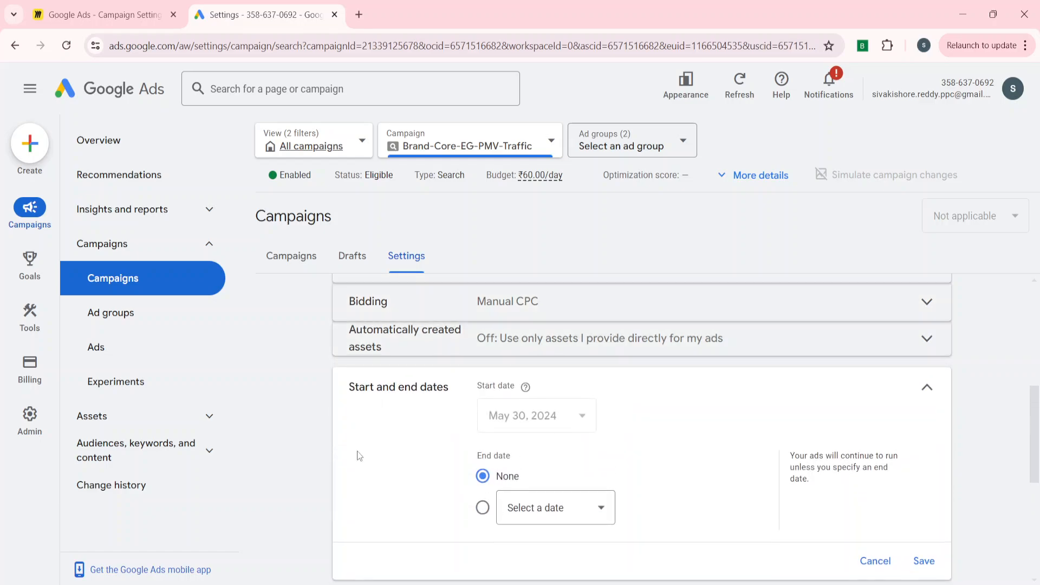
{"action": "scroll", "coordinate": [356, 450], "scroll_direction": "down", "scroll_amount": 1}
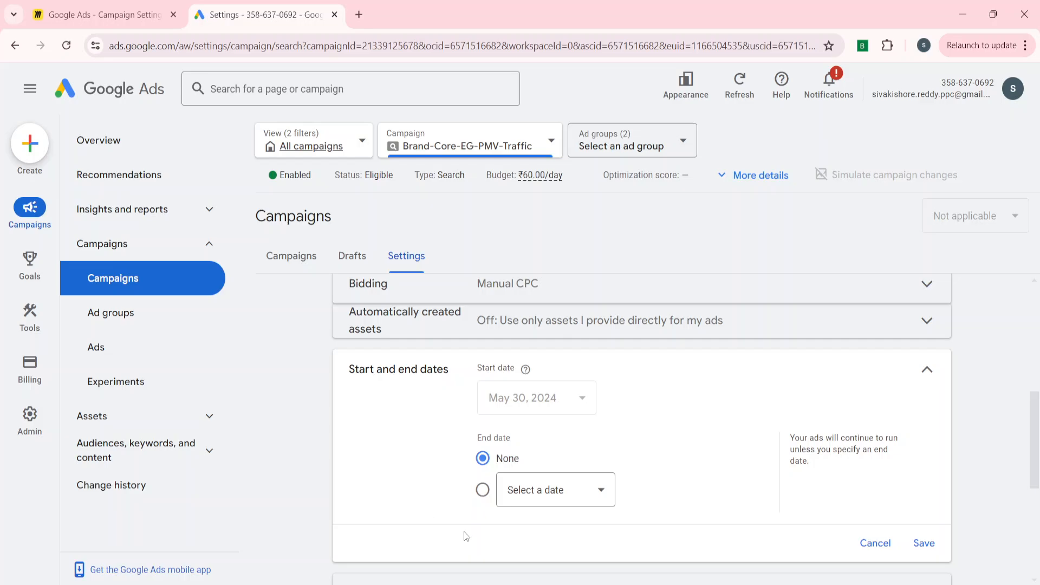
{"action": "left_click", "coordinate": [552, 498]}
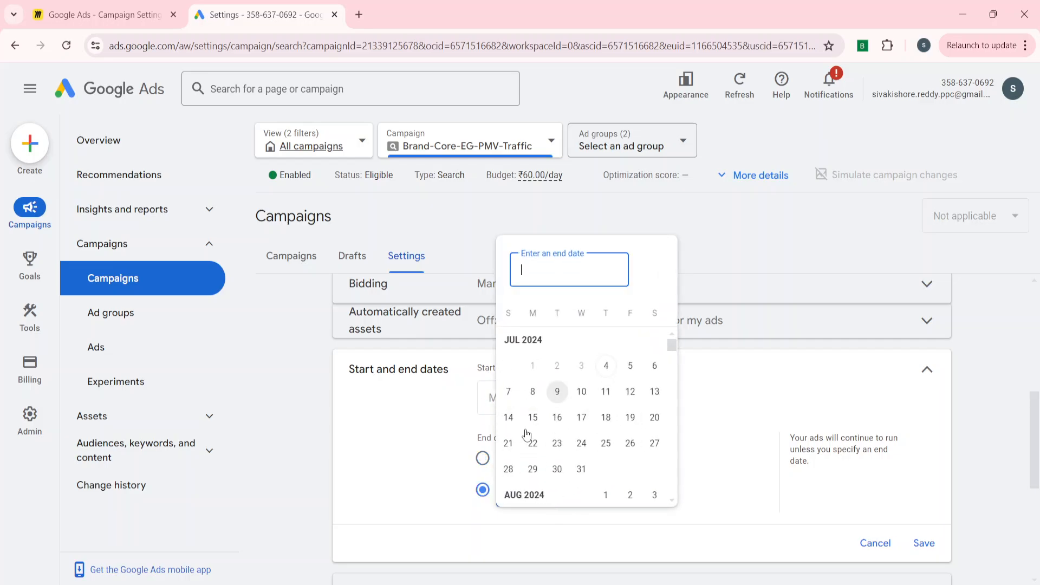
{"action": "left_click", "coordinate": [411, 447]}
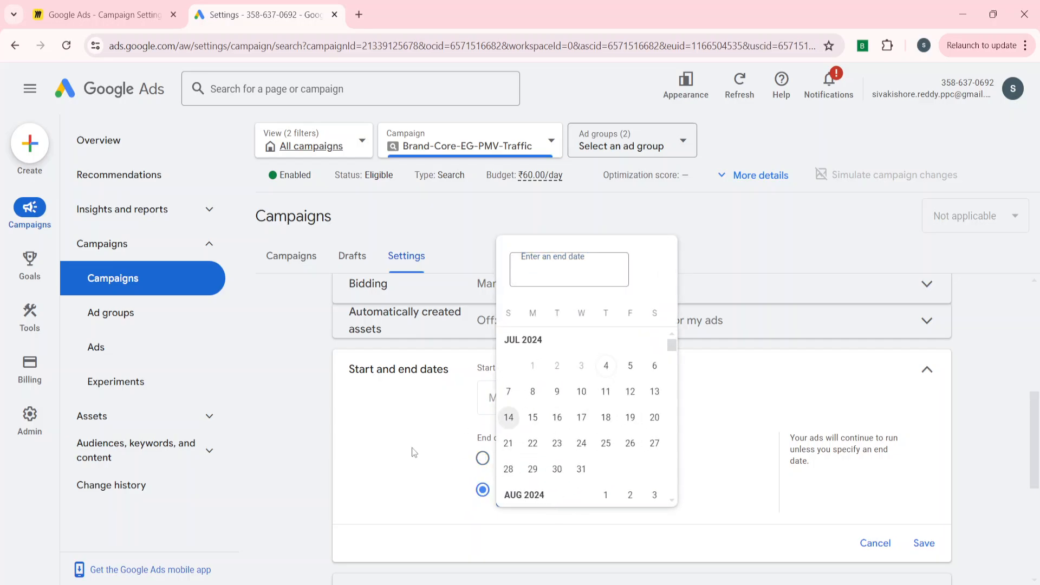
{"action": "left_click", "coordinate": [484, 461]}
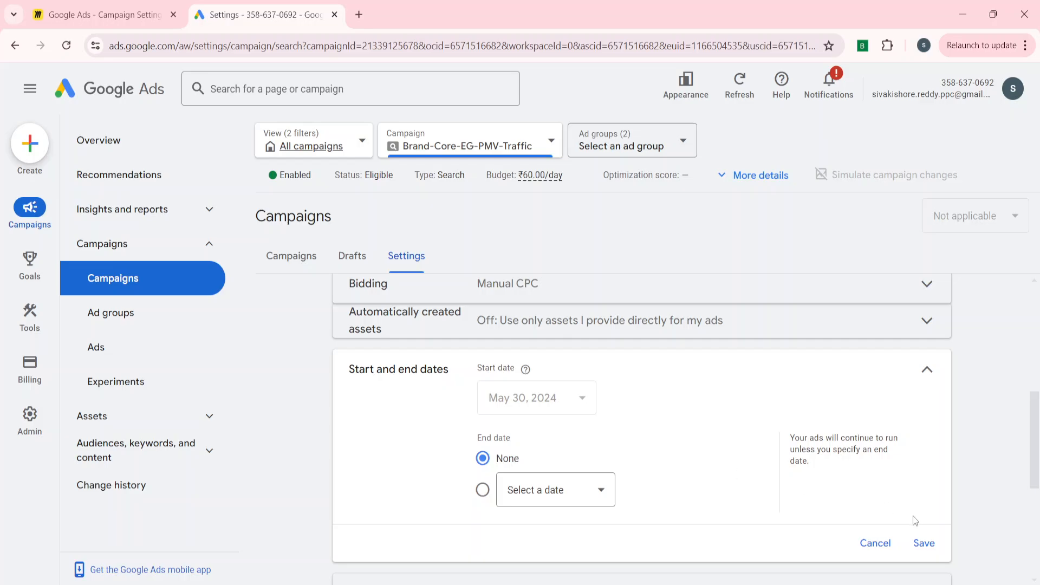
{"action": "left_click", "coordinate": [919, 549]}
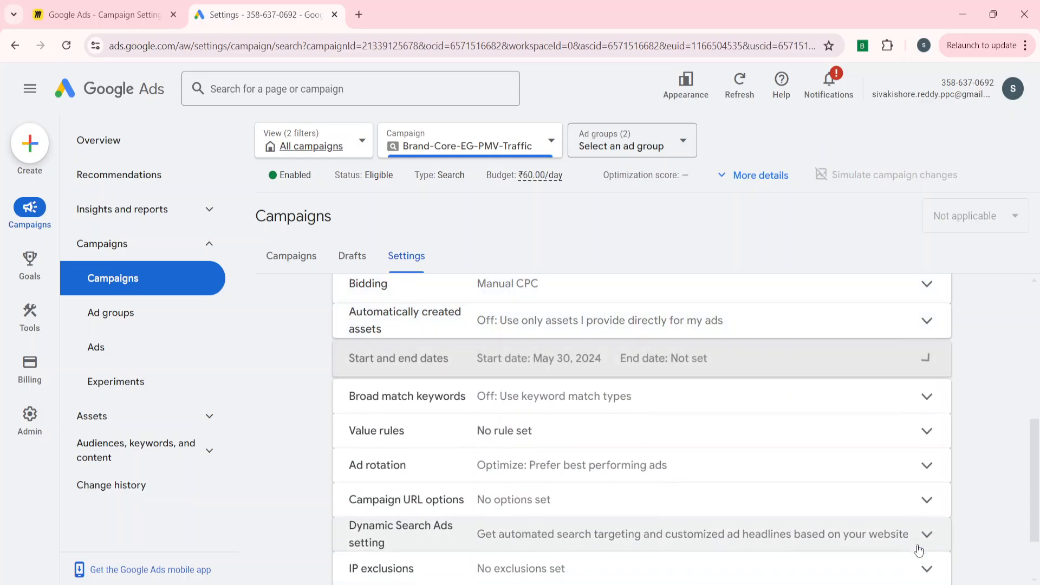
Check the Broad match keywords requirements, and set and save the campaign's bid strategy as Maximize conversions.
{"action": "left_click", "coordinate": [490, 401]}
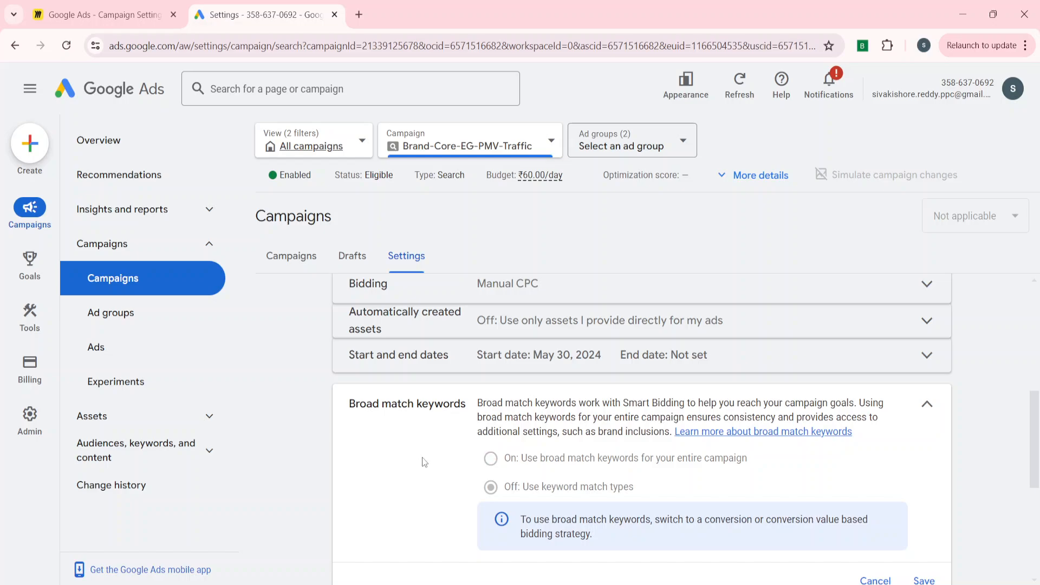
{"action": "scroll", "coordinate": [428, 434], "scroll_direction": "up", "scroll_amount": 1}
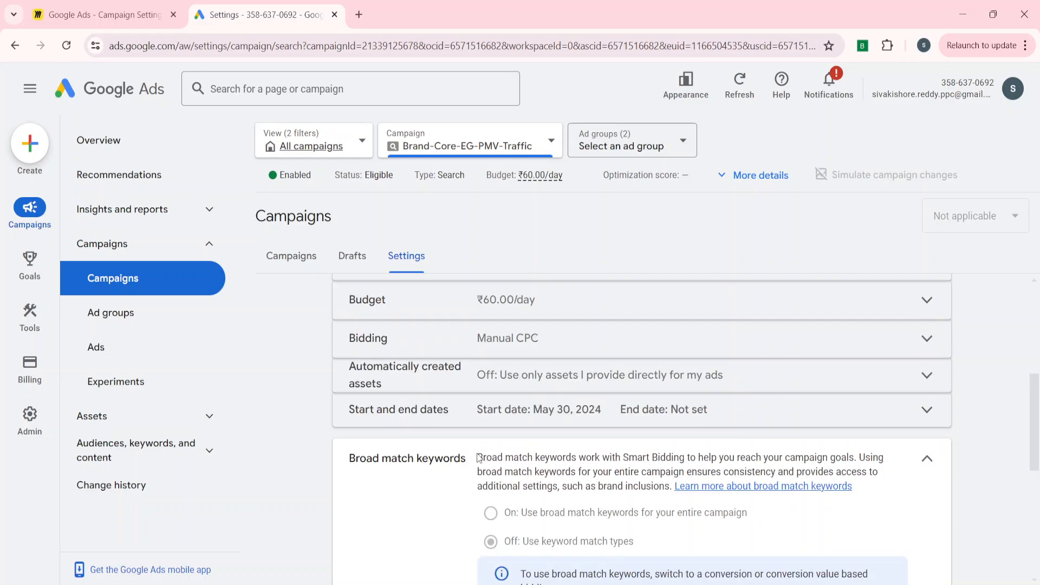
{"action": "left_click", "coordinate": [444, 347]}
{"action": "left_click", "coordinate": [542, 404]}
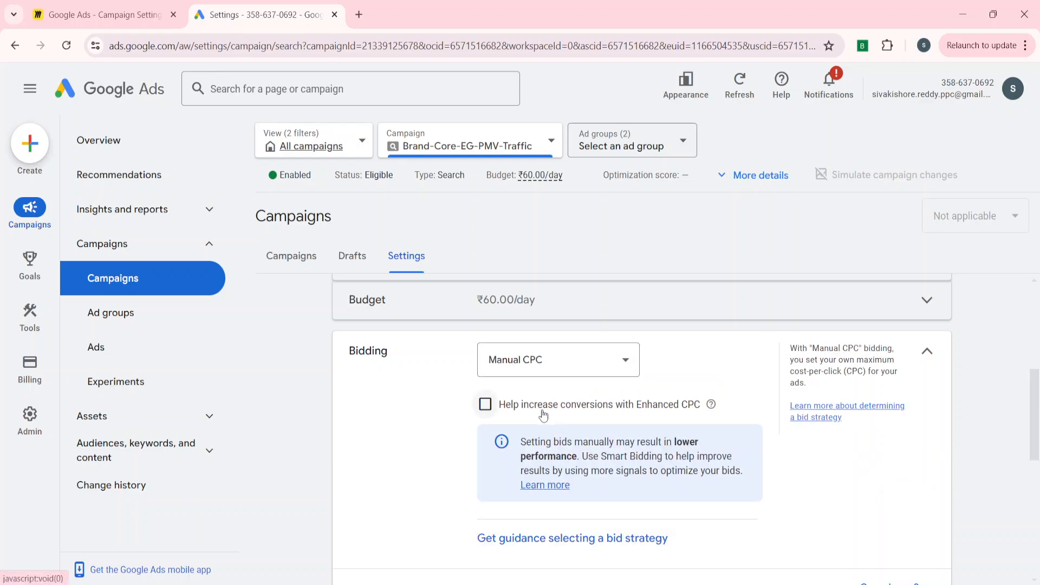
{"action": "left_click", "coordinate": [542, 368]}
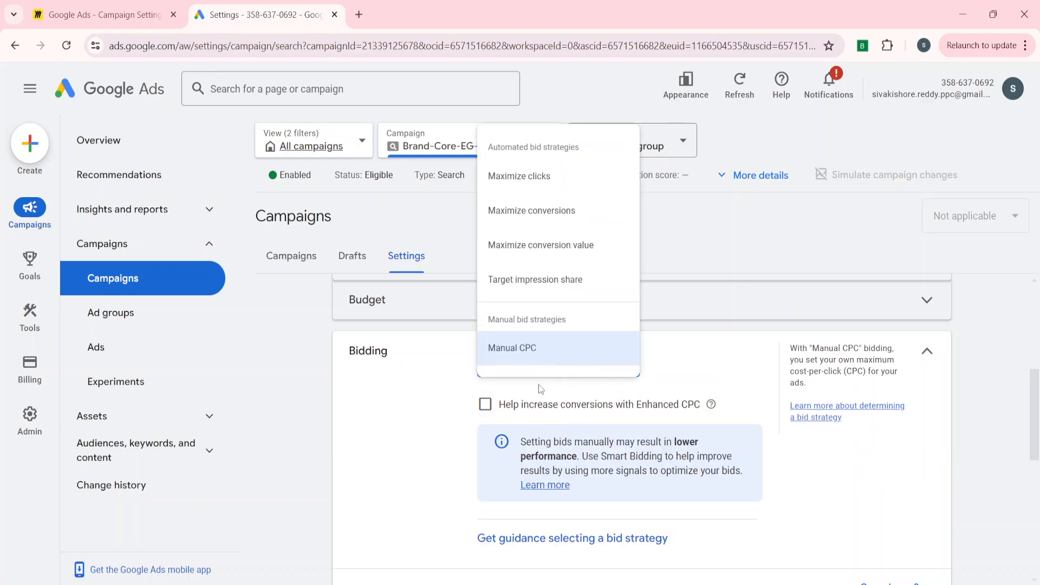
{"action": "left_click", "coordinate": [539, 210]}
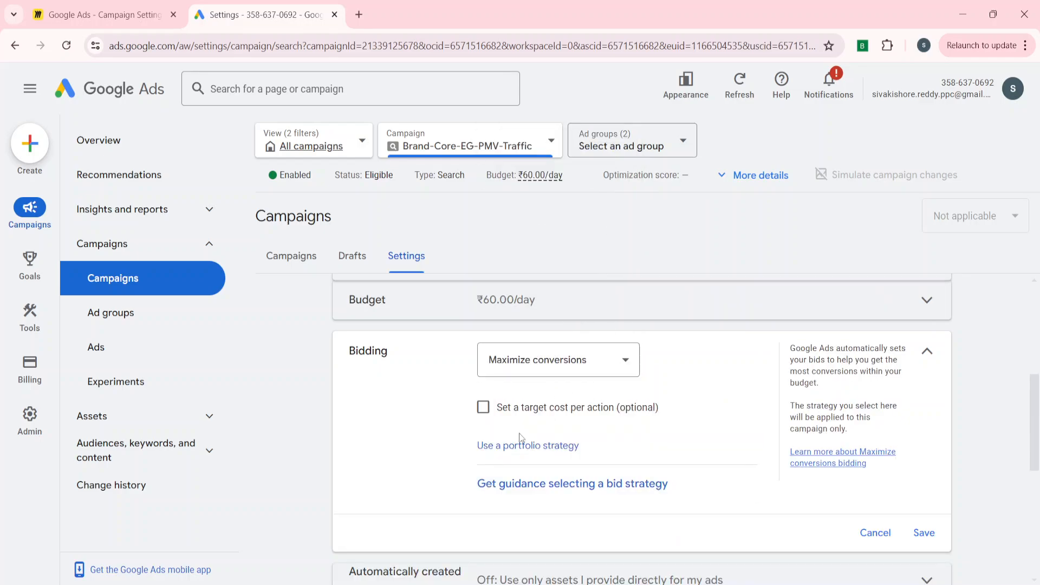
{"action": "scroll", "coordinate": [519, 438], "scroll_direction": "down", "scroll_amount": 1}
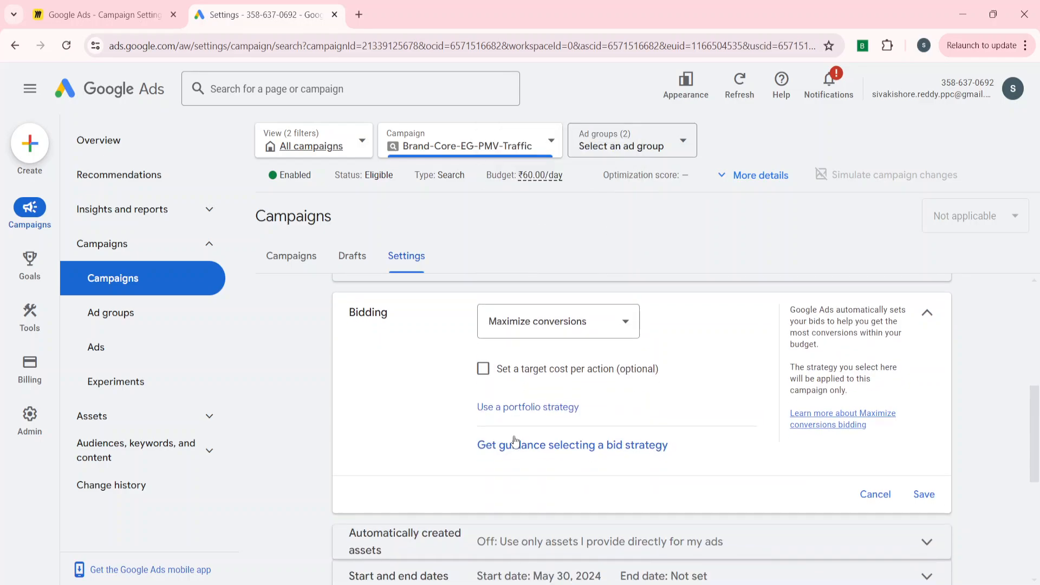
{"action": "left_click", "coordinate": [941, 495]}
Try turning on broad match keywords for the entire campaign, and leave the setting without saving the change.
{"action": "scroll", "coordinate": [441, 509], "scroll_direction": "down", "scroll_amount": 2}
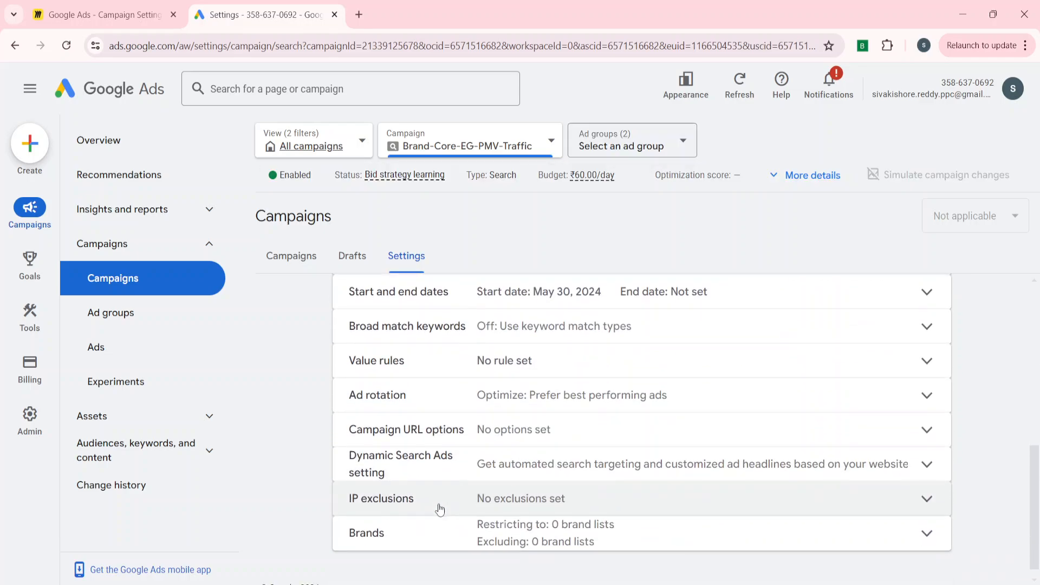
{"action": "scroll", "coordinate": [415, 339], "scroll_direction": "up", "scroll_amount": 4}
{"action": "left_click", "coordinate": [416, 338]}
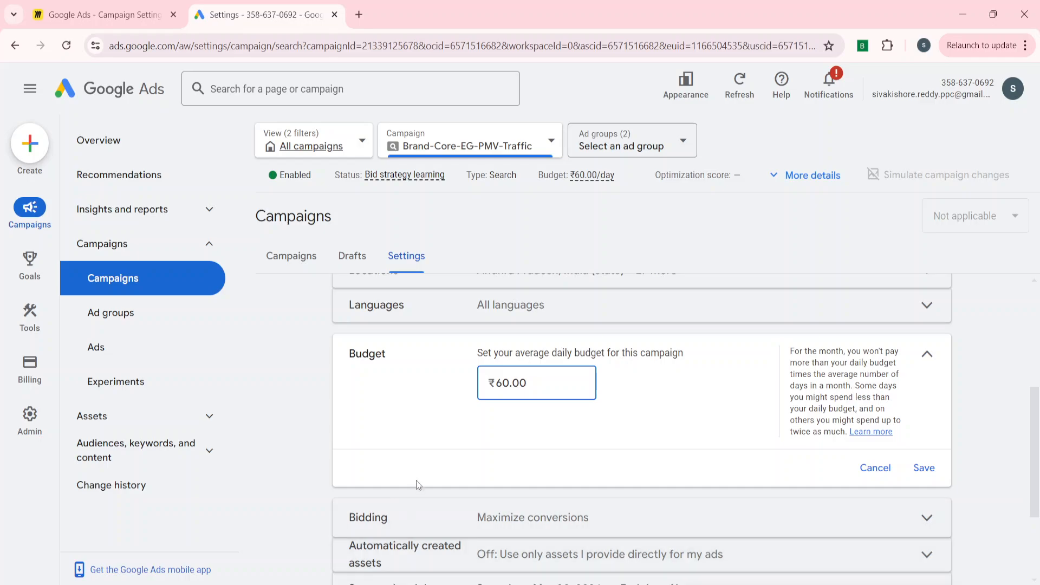
{"action": "scroll", "coordinate": [416, 480], "scroll_direction": "down", "scroll_amount": 2}
{"action": "left_click", "coordinate": [401, 542]}
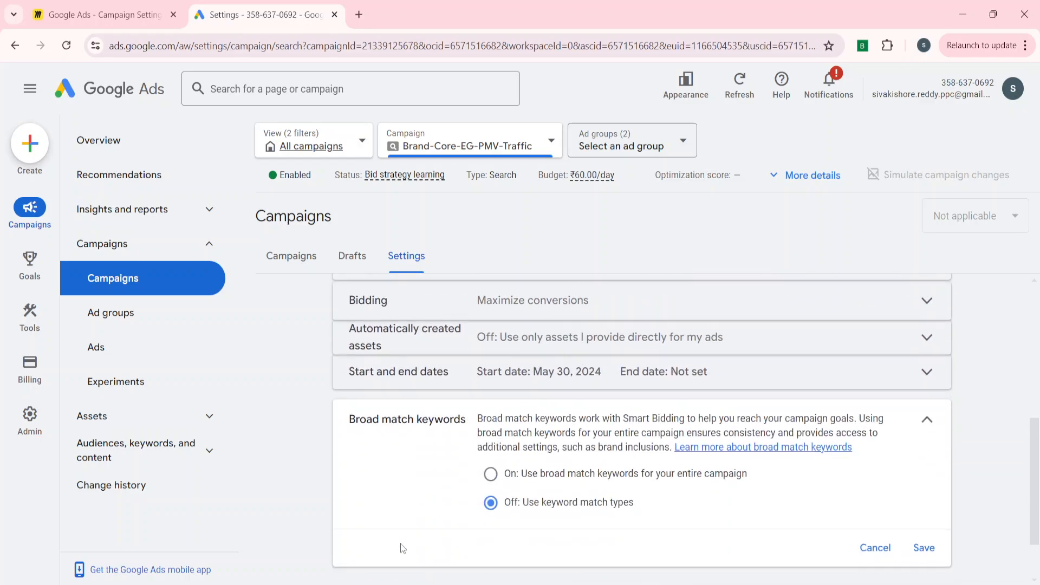
{"action": "scroll", "coordinate": [401, 544], "scroll_direction": "down", "scroll_amount": 2}
{"action": "left_click", "coordinate": [491, 398]}
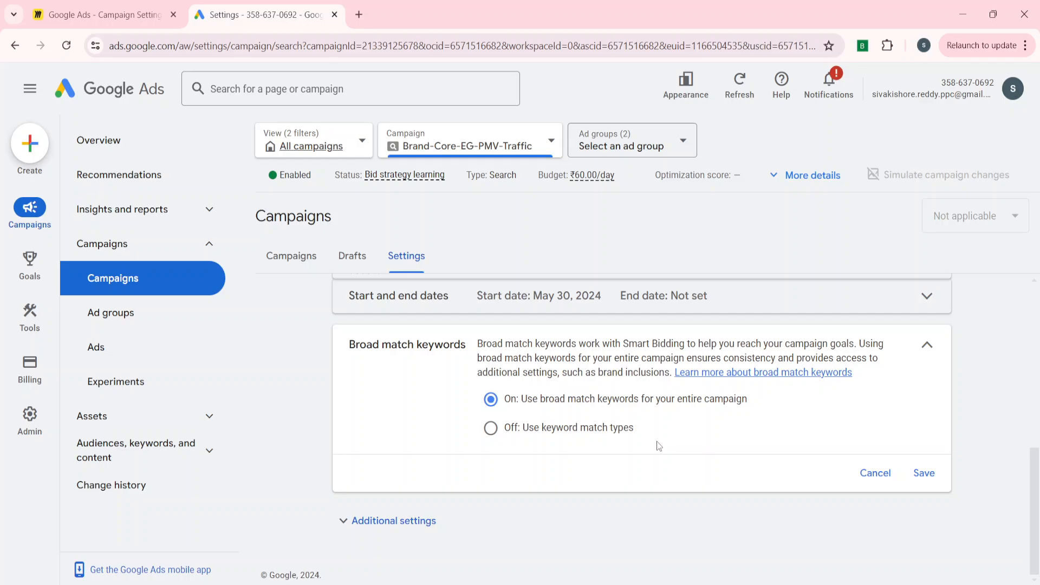
{"action": "left_click", "coordinate": [367, 523]}
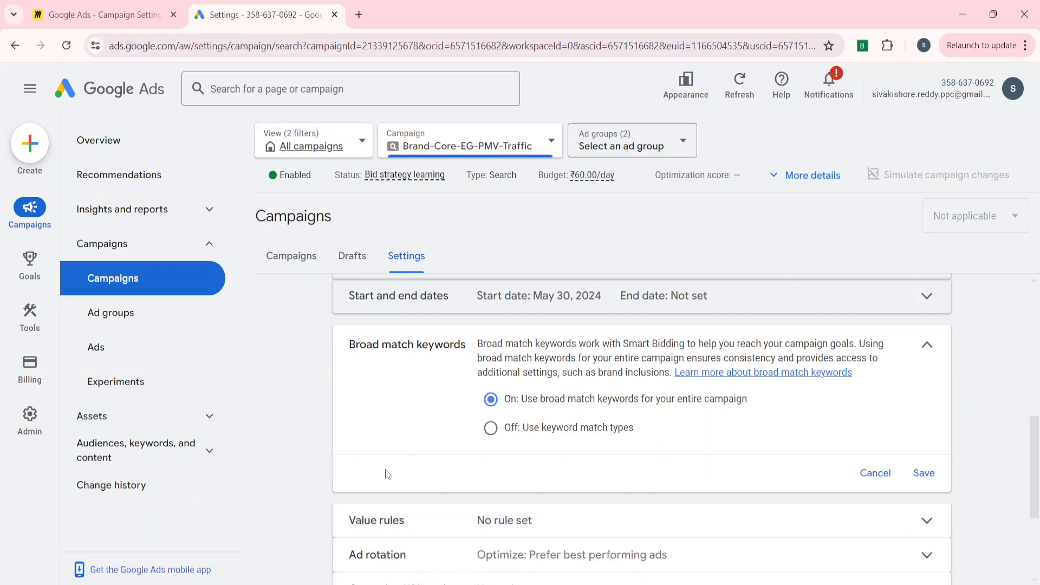
{"action": "scroll", "coordinate": [354, 469], "scroll_direction": "up", "scroll_amount": 2}
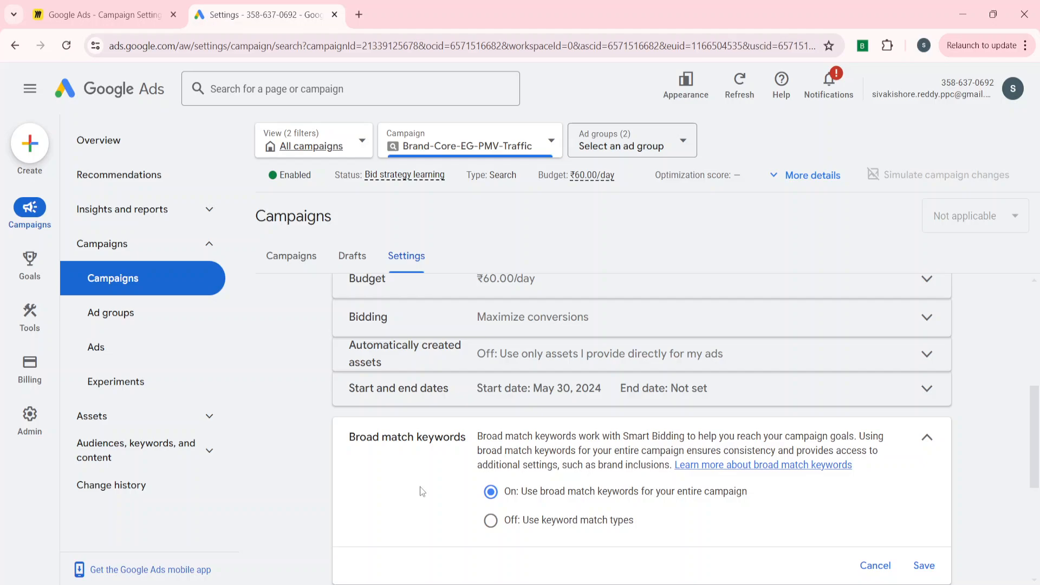
{"action": "scroll", "coordinate": [420, 487], "scroll_direction": "down", "scroll_amount": 2}
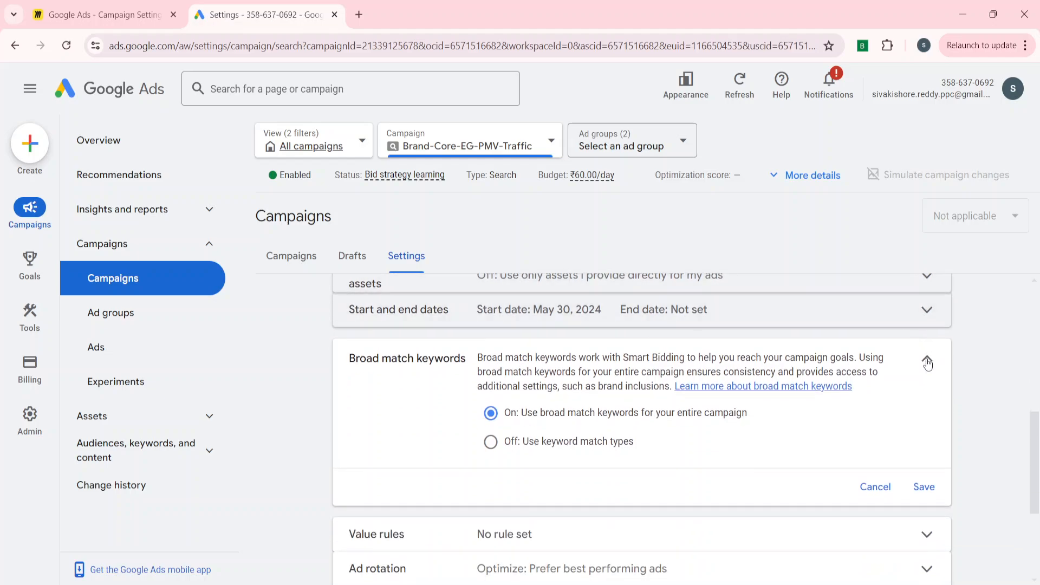
{"action": "left_click", "coordinate": [432, 528]}
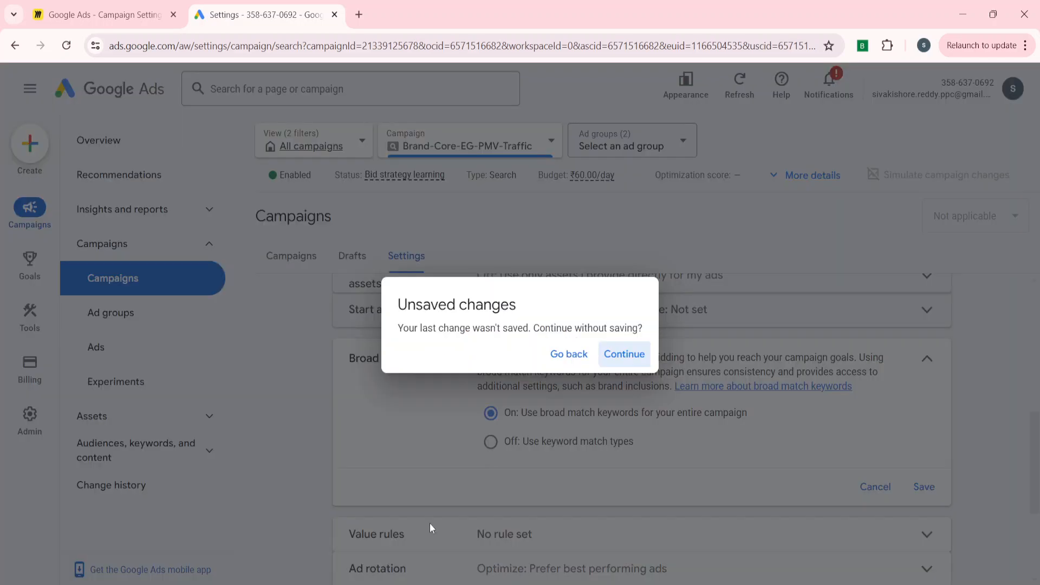
{"action": "left_click", "coordinate": [629, 356]}
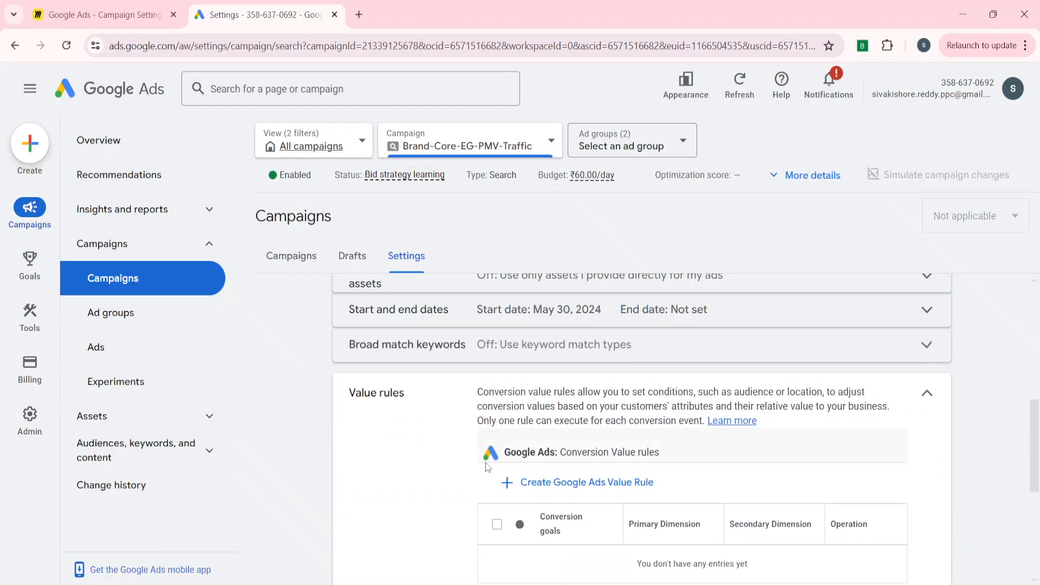
Review the conversion Value rules setting alongside the campaign's other settings, and close it.
{"action": "scroll", "coordinate": [413, 475], "scroll_direction": "up", "scroll_amount": 2}
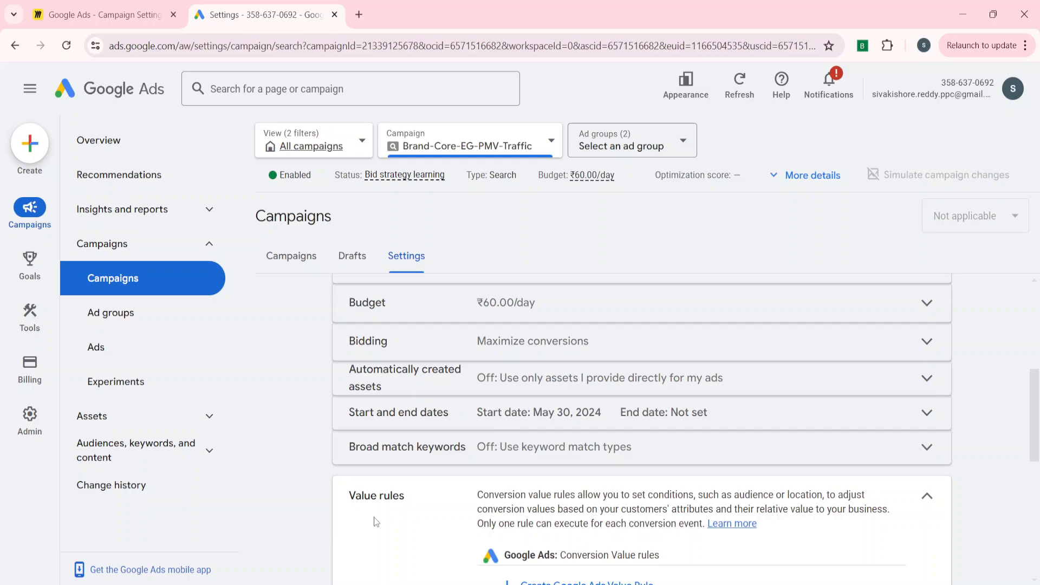
{"action": "scroll", "coordinate": [376, 522], "scroll_direction": "up", "scroll_amount": 3}
{"action": "scroll", "coordinate": [398, 351], "scroll_direction": "up", "scroll_amount": 3}
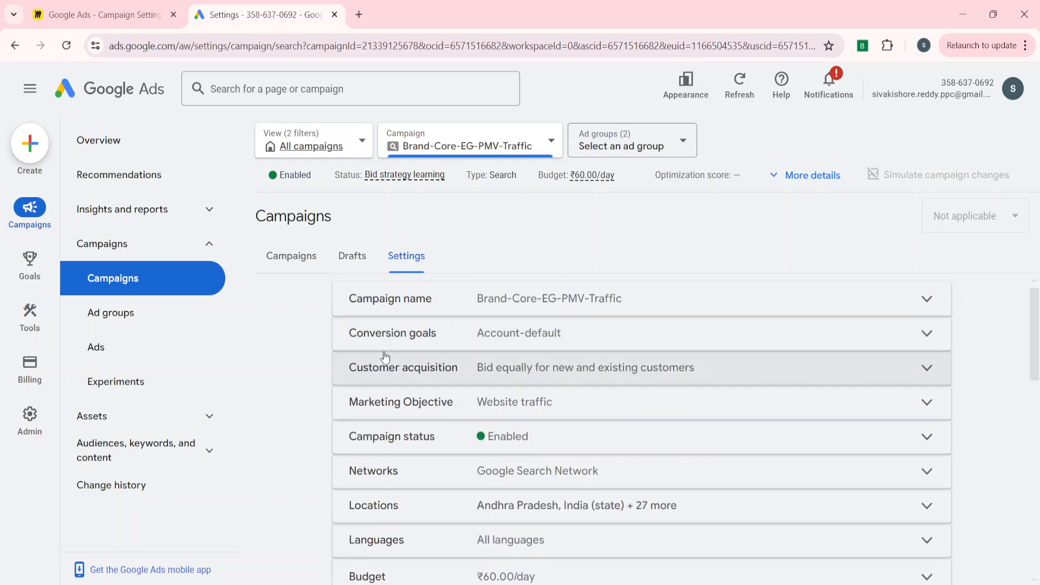
{"action": "scroll", "coordinate": [295, 534], "scroll_direction": "down", "scroll_amount": 8}
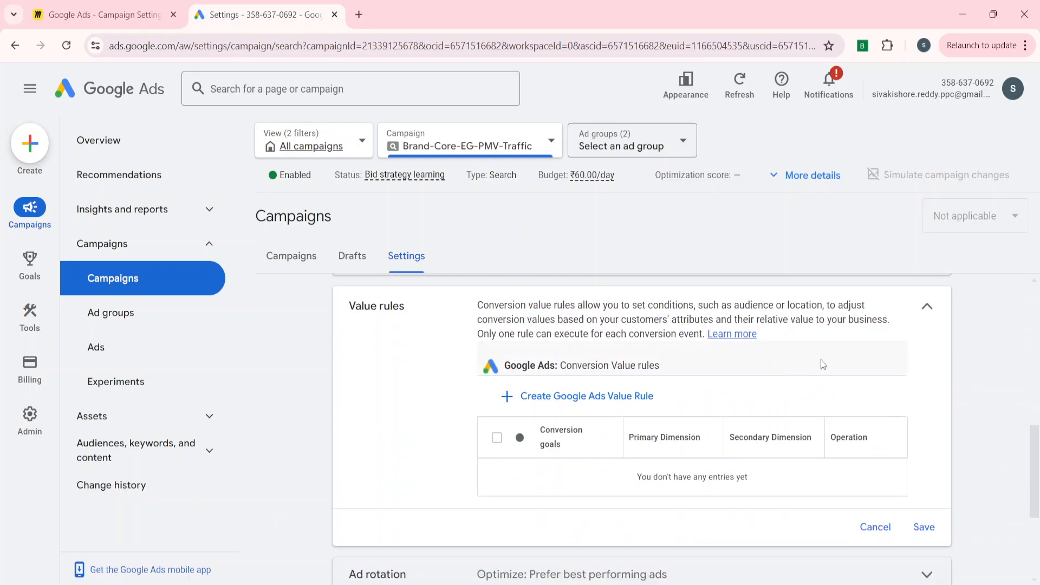
{"action": "left_click", "coordinate": [926, 307]}
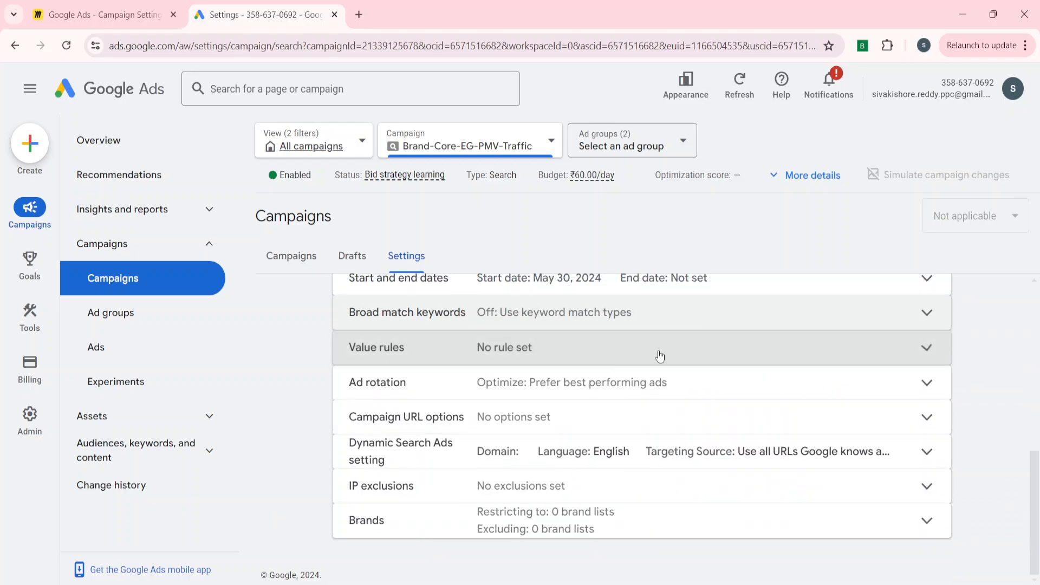
Try the Do not optimize: Rotate ads indefinitely ad rotation, return it to Optimize: Prefer best performing ads, and save.
{"action": "left_click", "coordinate": [541, 383]}
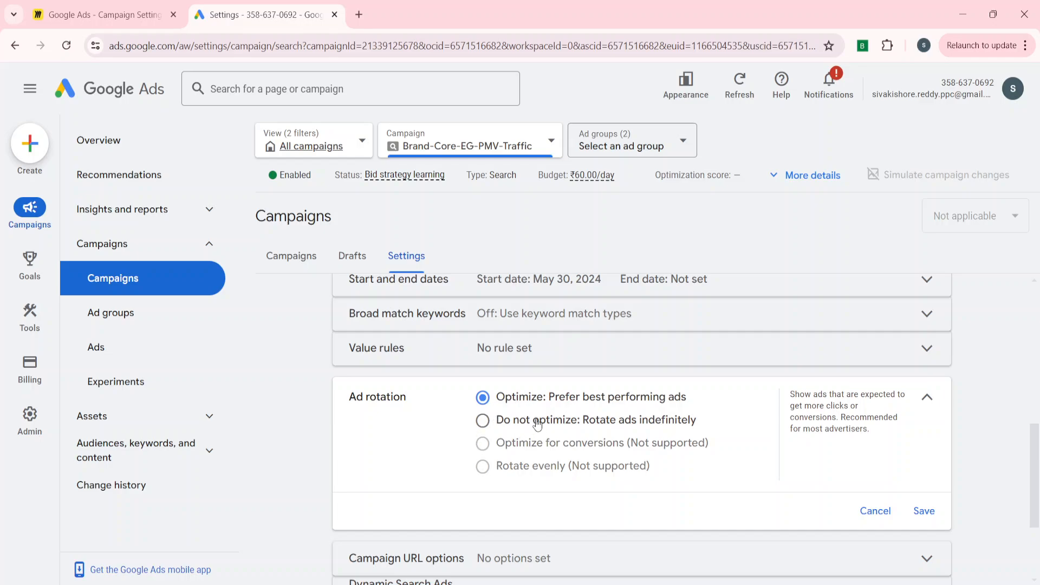
{"action": "left_click", "coordinate": [496, 425]}
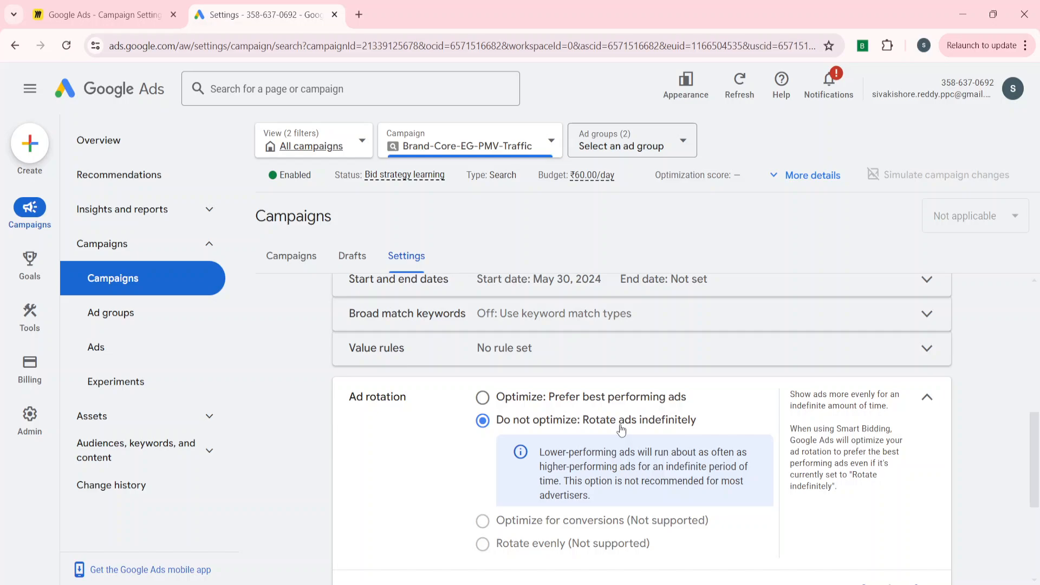
{"action": "left_click", "coordinate": [508, 399]}
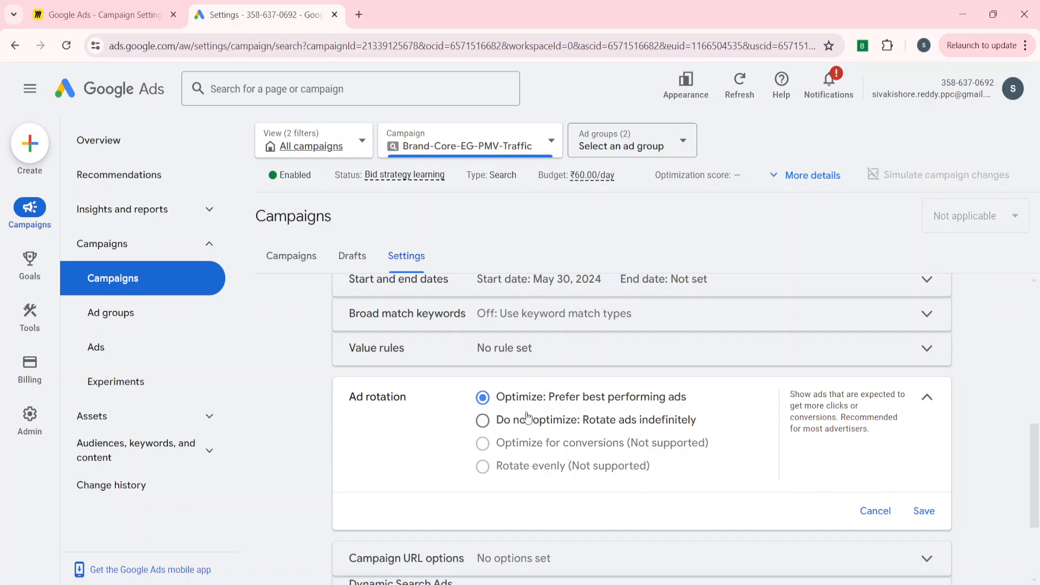
{"action": "left_click", "coordinate": [923, 511]}
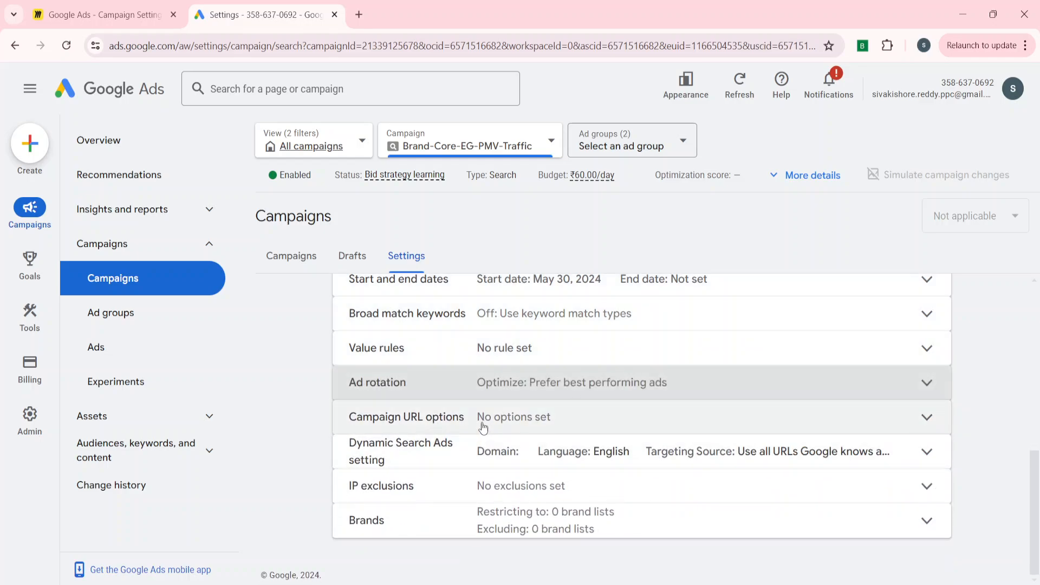
Review the tracking template, final URL suffix and custom parameters in the Campaign URL options, and close the setting.
{"action": "left_click", "coordinate": [484, 417]}
{"action": "scroll", "coordinate": [323, 485], "scroll_direction": "down", "scroll_amount": 2}
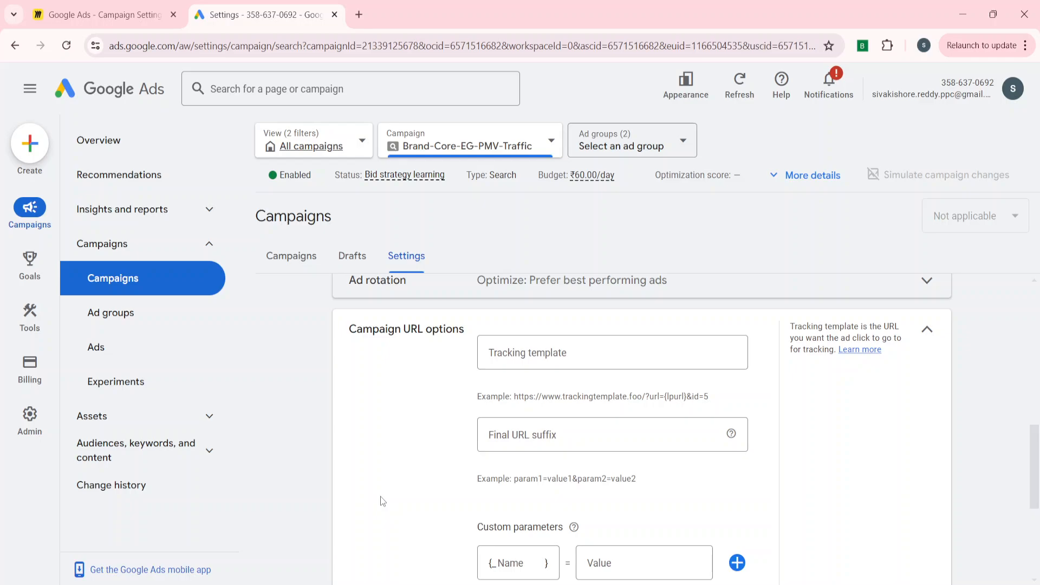
{"action": "left_click", "coordinate": [927, 330]}
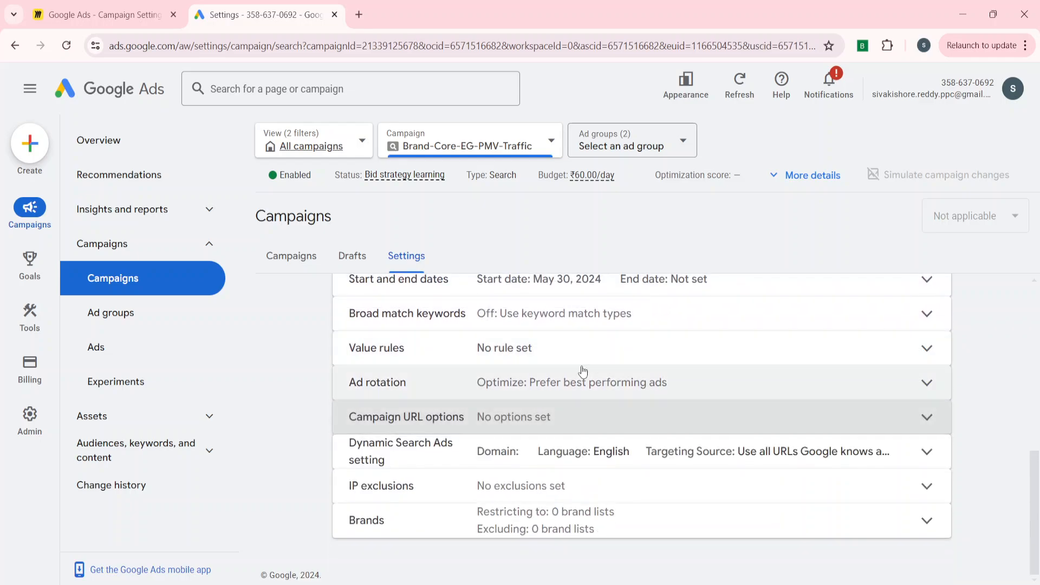
Examine the website, language and URL source options of the Dynamic Search Ads setting, and close it without changes.
{"action": "left_click", "coordinate": [353, 465]}
{"action": "scroll", "coordinate": [343, 467], "scroll_direction": "down", "scroll_amount": 2}
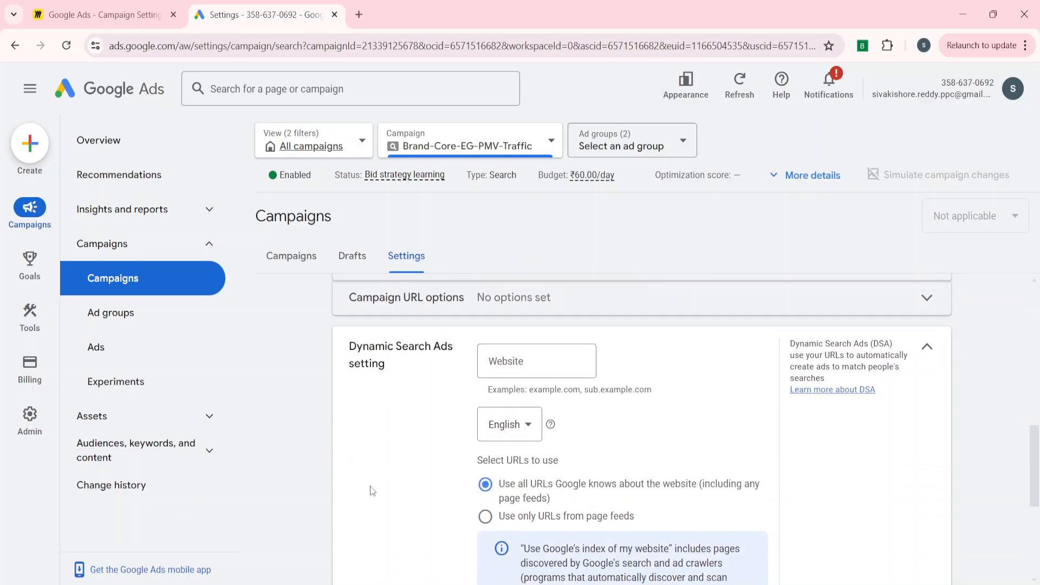
{"action": "scroll", "coordinate": [370, 487], "scroll_direction": "down", "scroll_amount": 1}
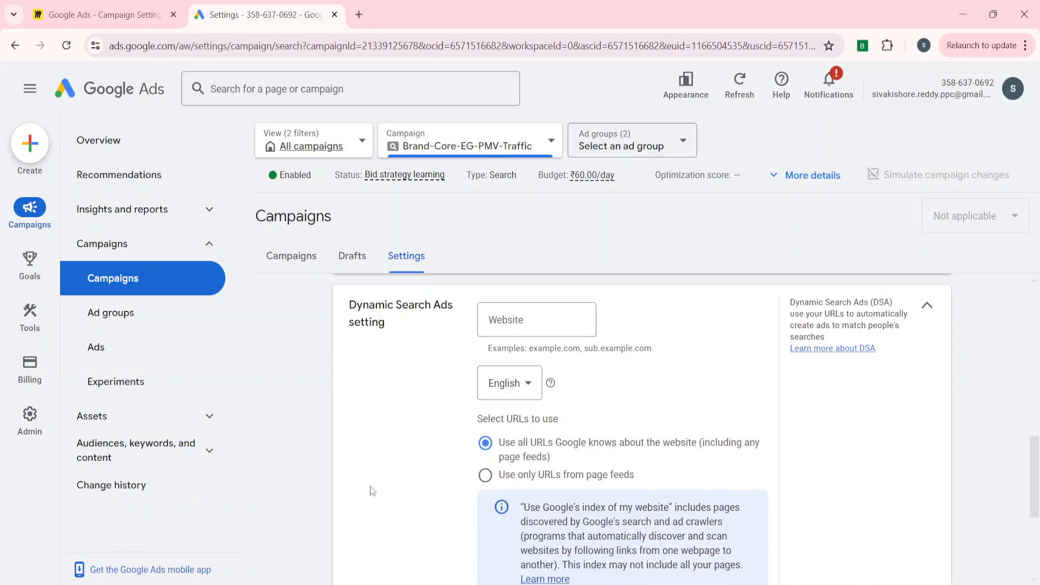
{"action": "scroll", "coordinate": [370, 486], "scroll_direction": "up", "scroll_amount": 1}
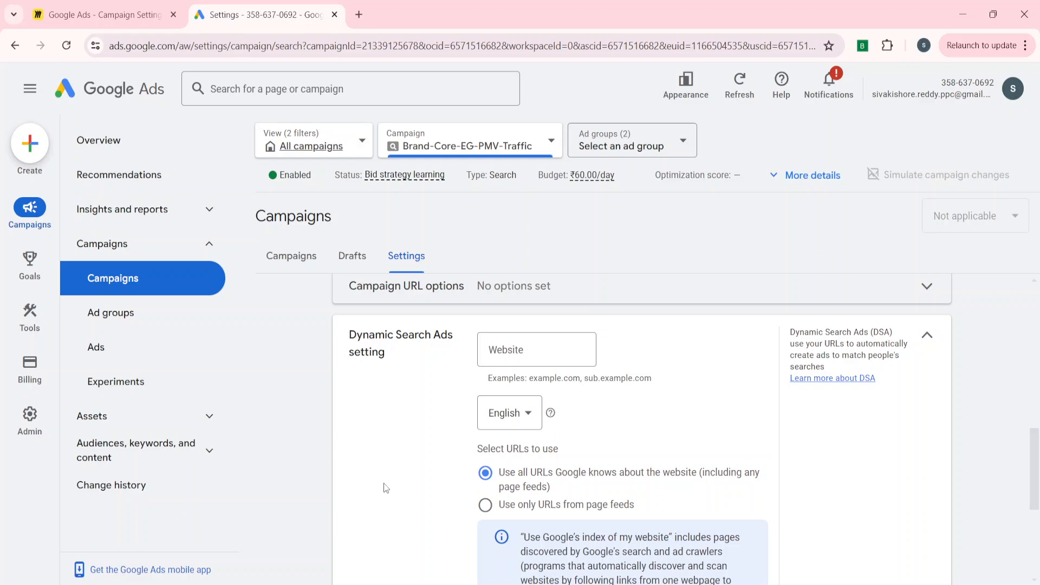
{"action": "scroll", "coordinate": [563, 450], "scroll_direction": "down", "scroll_amount": 2}
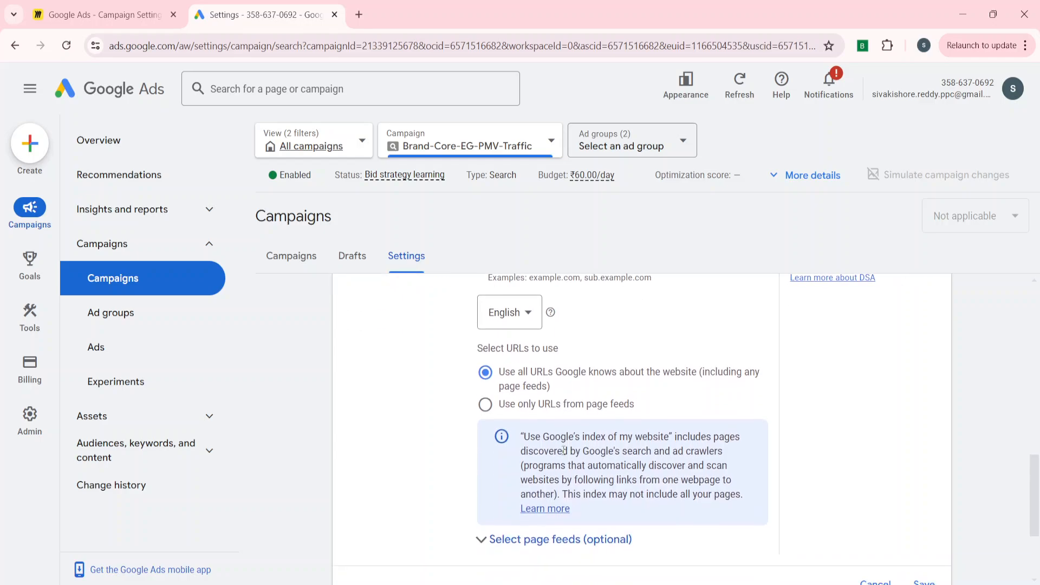
{"action": "scroll", "coordinate": [441, 466], "scroll_direction": "up", "scroll_amount": 2}
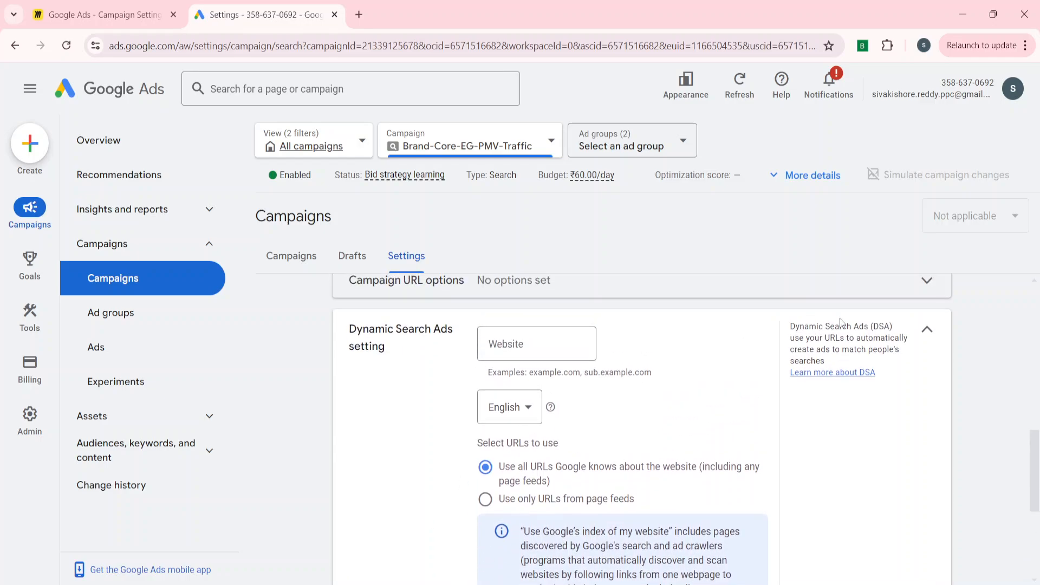
{"action": "left_click", "coordinate": [927, 335]}
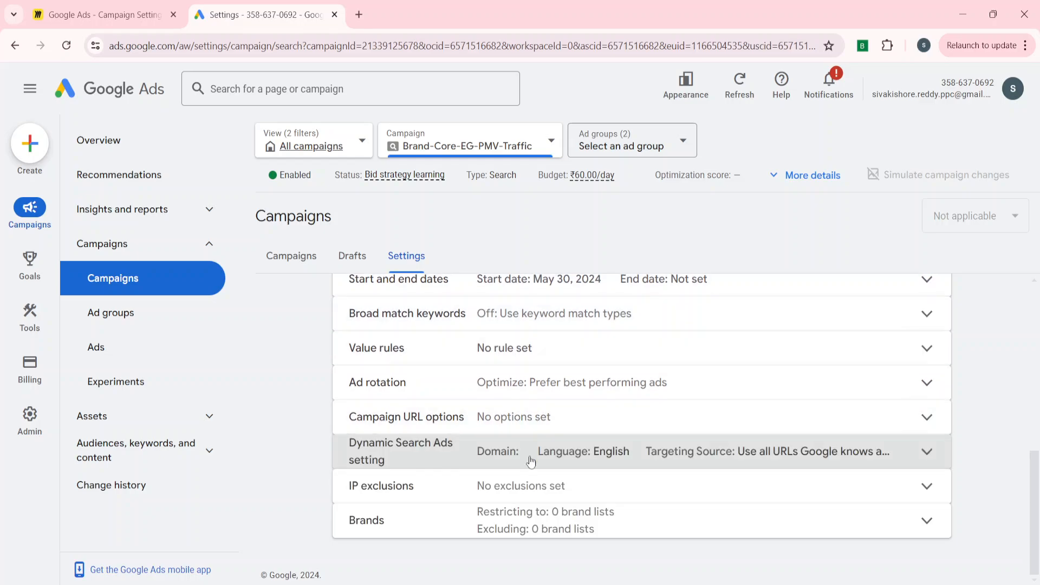
Review how addresses are entered in the IP exclusions setting, and save it with the address list left empty.
{"action": "left_click", "coordinate": [474, 497]}
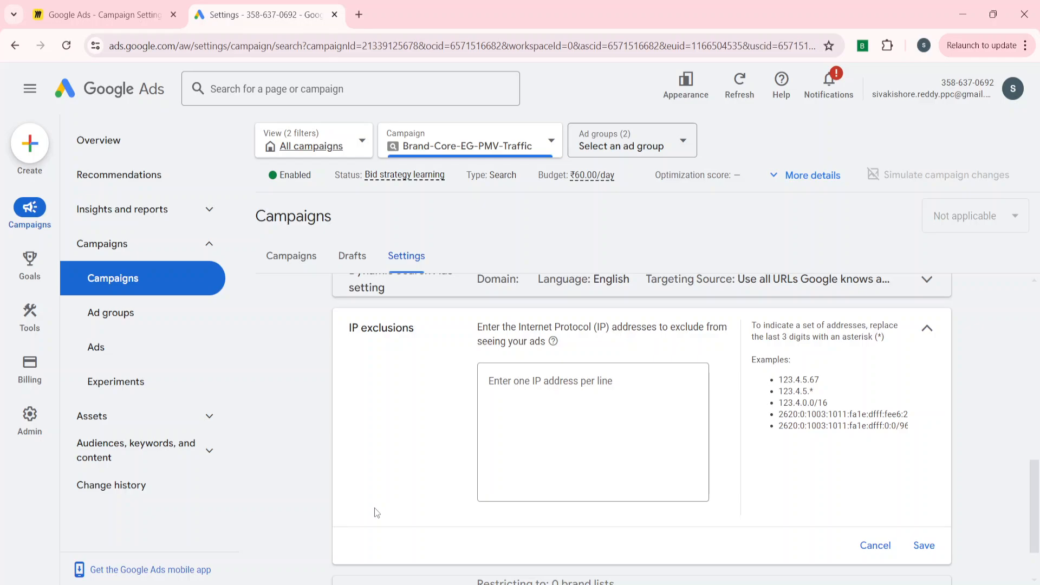
{"action": "left_click", "coordinate": [595, 420]}
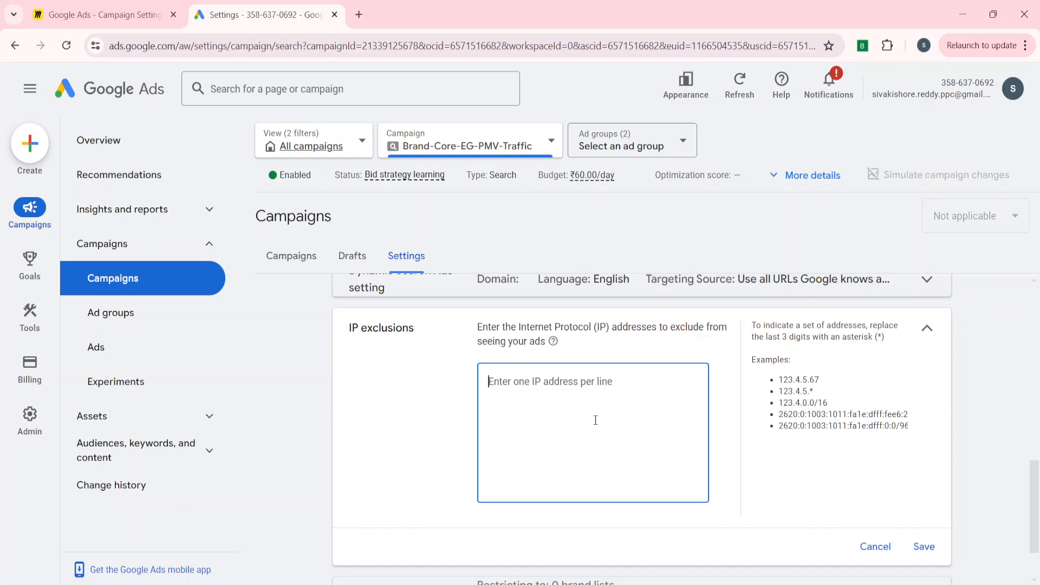
{"action": "left_click", "coordinate": [412, 451]}
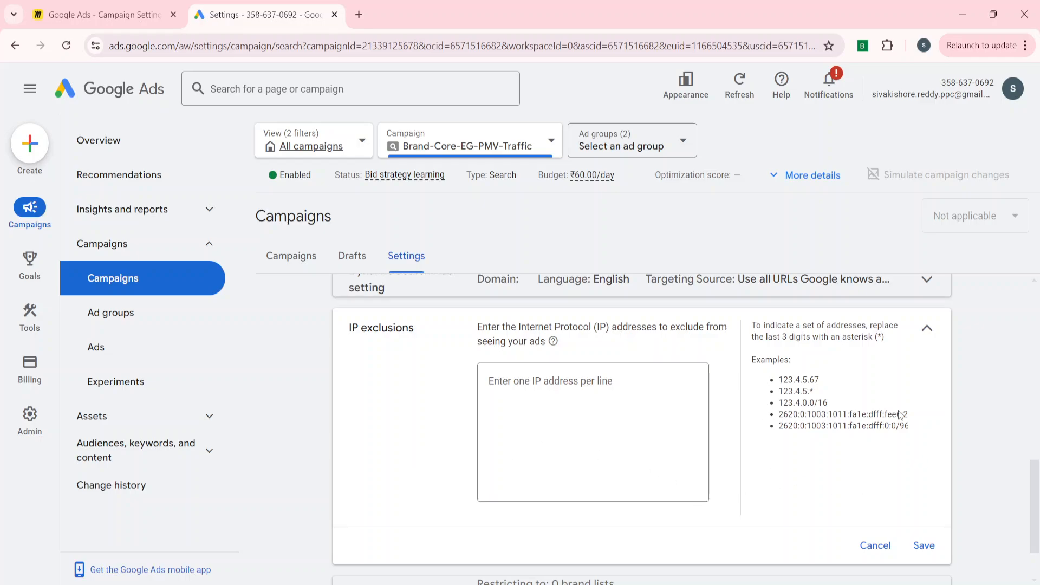
{"action": "left_click", "coordinate": [633, 416]}
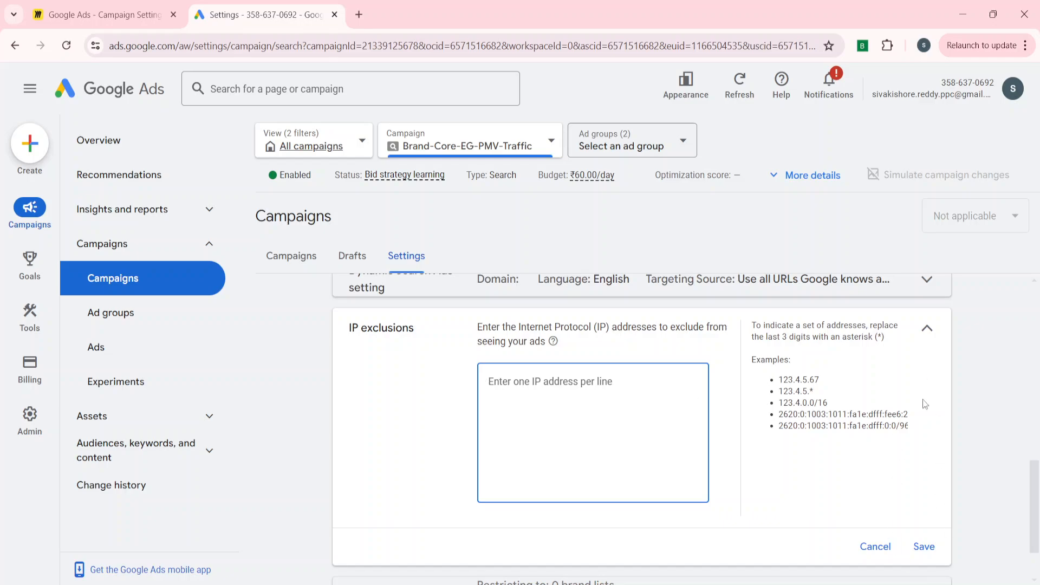
{"action": "left_click", "coordinate": [923, 547]}
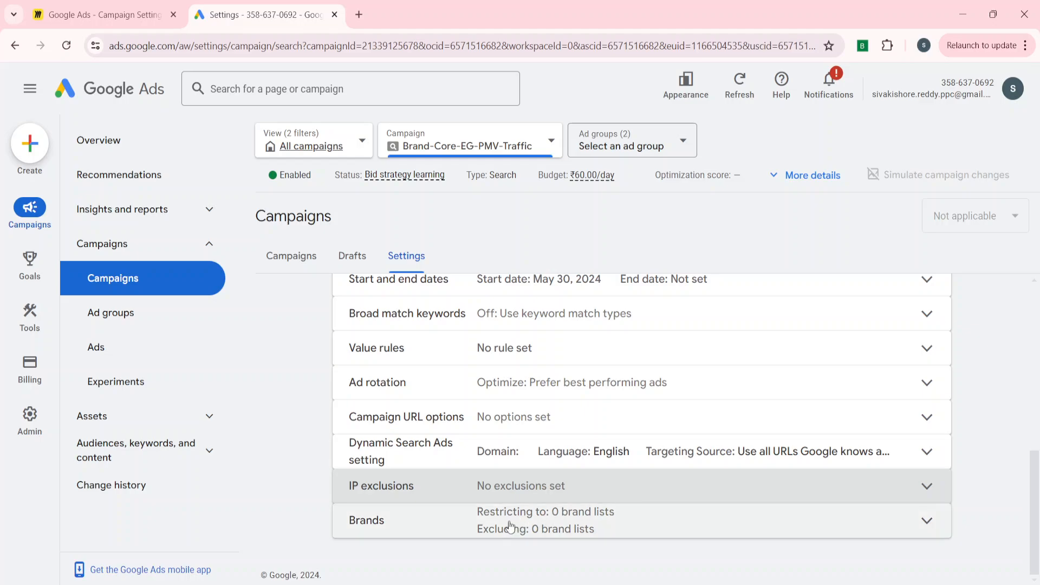
Examine the Brands setting, comparing how brand inclusions and brand exclusions limit the searches that show ads.
{"action": "left_click", "coordinate": [509, 525]}
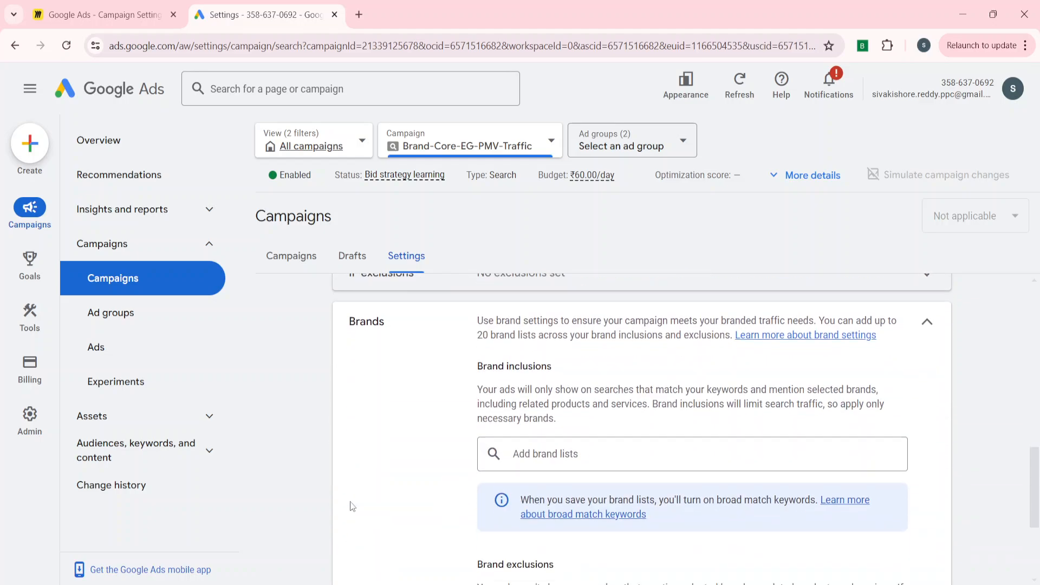
{"action": "scroll", "coordinate": [352, 507], "scroll_direction": "down", "scroll_amount": 3}
{"action": "scroll", "coordinate": [353, 506], "scroll_direction": "up", "scroll_amount": 3}
{"action": "scroll", "coordinate": [352, 507], "scroll_direction": "down", "scroll_amount": 2}
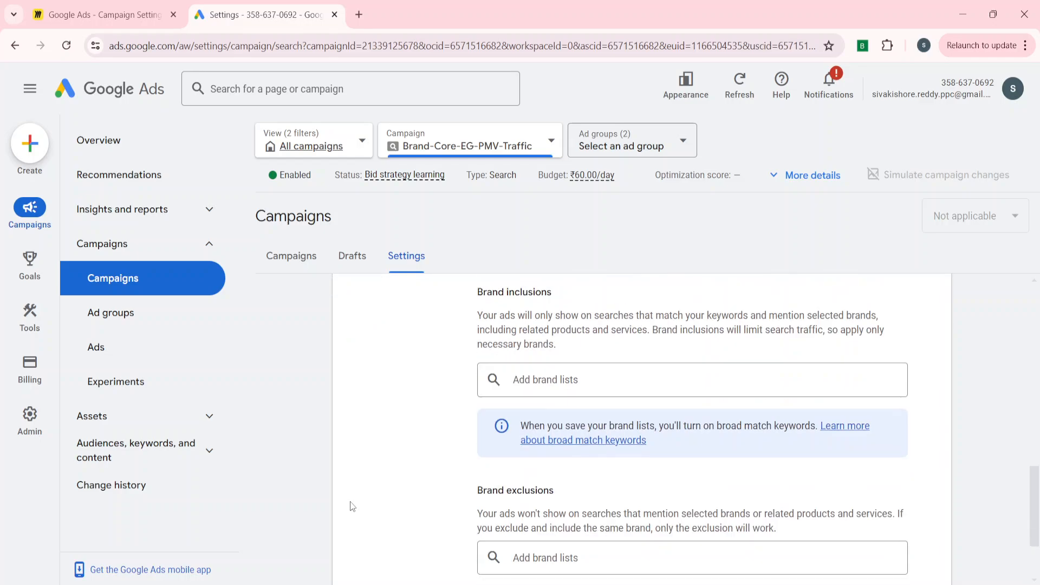
{"action": "scroll", "coordinate": [353, 506], "scroll_direction": "down", "scroll_amount": 2}
{"action": "scroll", "coordinate": [352, 506], "scroll_direction": "up", "scroll_amount": 4}
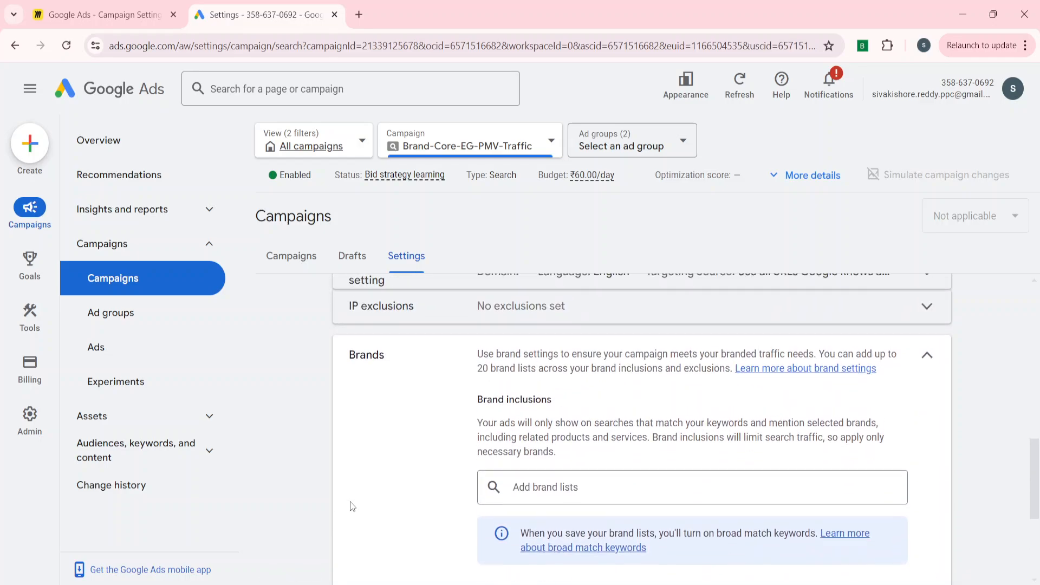
{"action": "scroll", "coordinate": [353, 506], "scroll_direction": "down", "scroll_amount": 3}
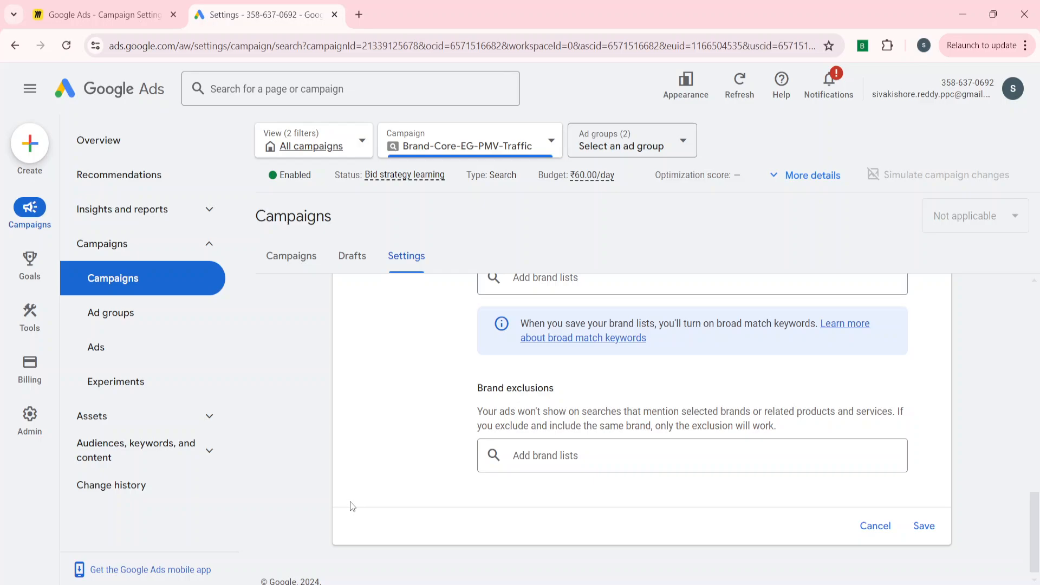
{"action": "scroll", "coordinate": [353, 507], "scroll_direction": "up", "scroll_amount": 4}
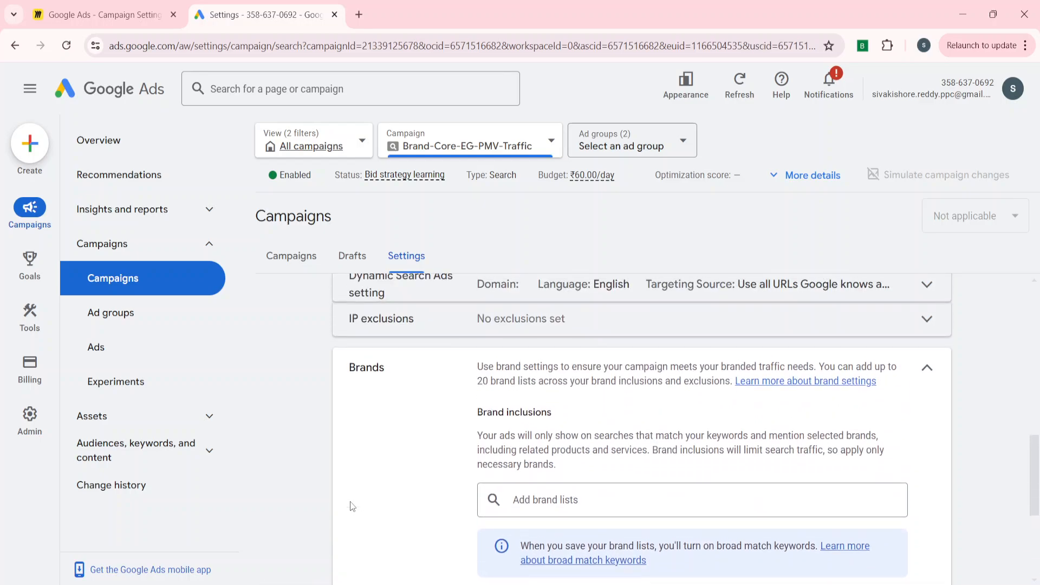
{"action": "scroll", "coordinate": [353, 507], "scroll_direction": "down", "scroll_amount": 1}
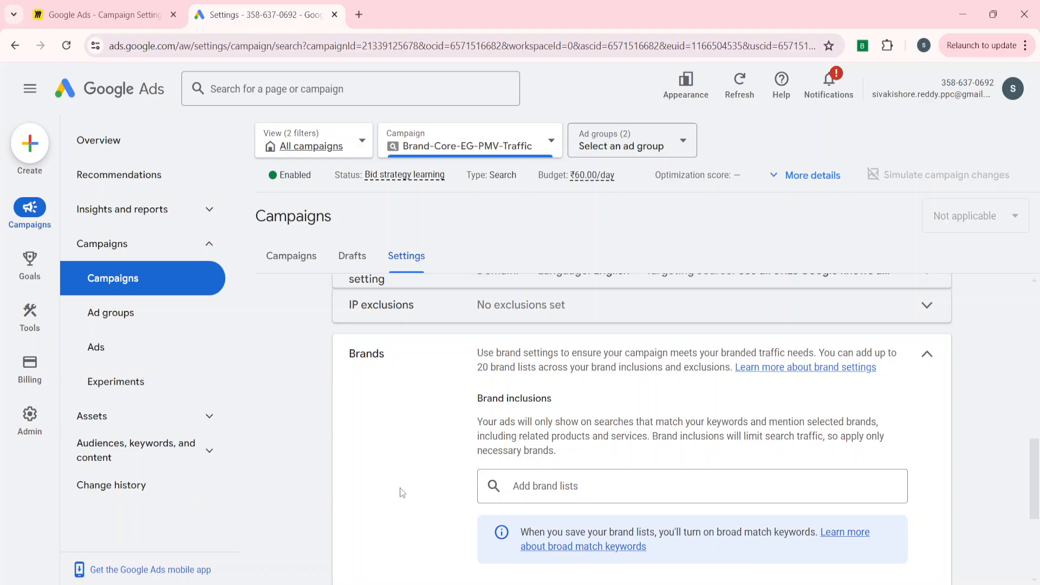
{"action": "scroll", "coordinate": [399, 489], "scroll_direction": "down", "scroll_amount": 2}
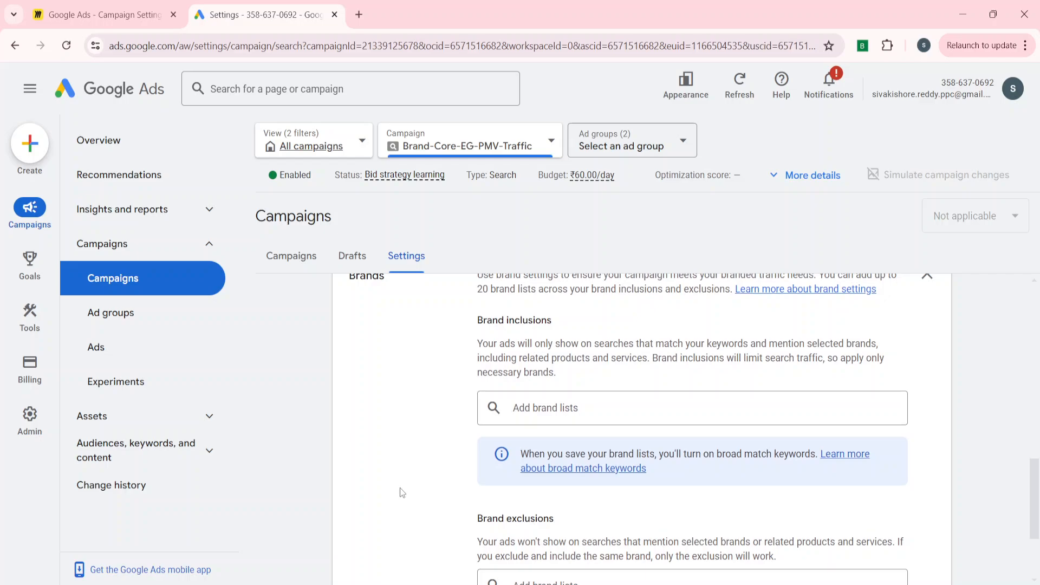
{"action": "scroll", "coordinate": [401, 490], "scroll_direction": "up", "scroll_amount": 2}
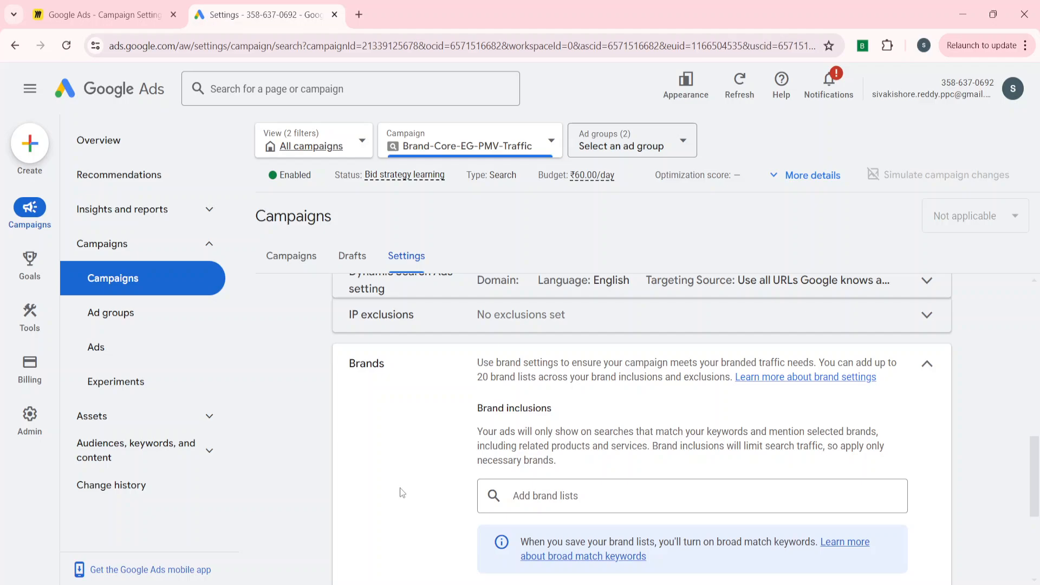
{"action": "scroll", "coordinate": [400, 492], "scroll_direction": "down", "scroll_amount": 2}
{"action": "scroll", "coordinate": [400, 491], "scroll_direction": "up", "scroll_amount": 1}
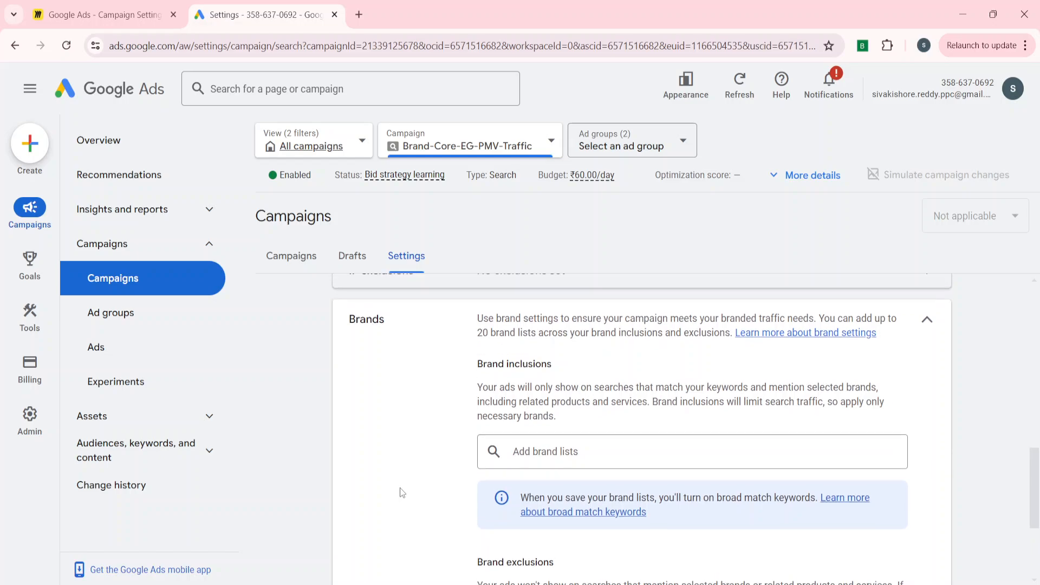
{"action": "scroll", "coordinate": [400, 492], "scroll_direction": "down", "scroll_amount": 3}
{"action": "scroll", "coordinate": [400, 492], "scroll_direction": "up", "scroll_amount": 2}
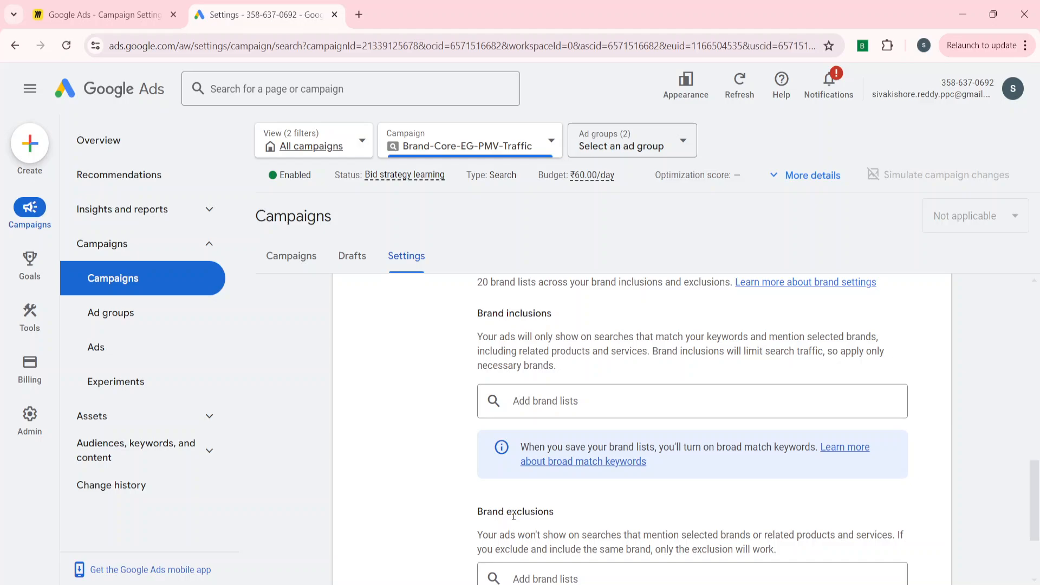
{"action": "scroll", "coordinate": [428, 419], "scroll_direction": "up", "scroll_amount": 3}
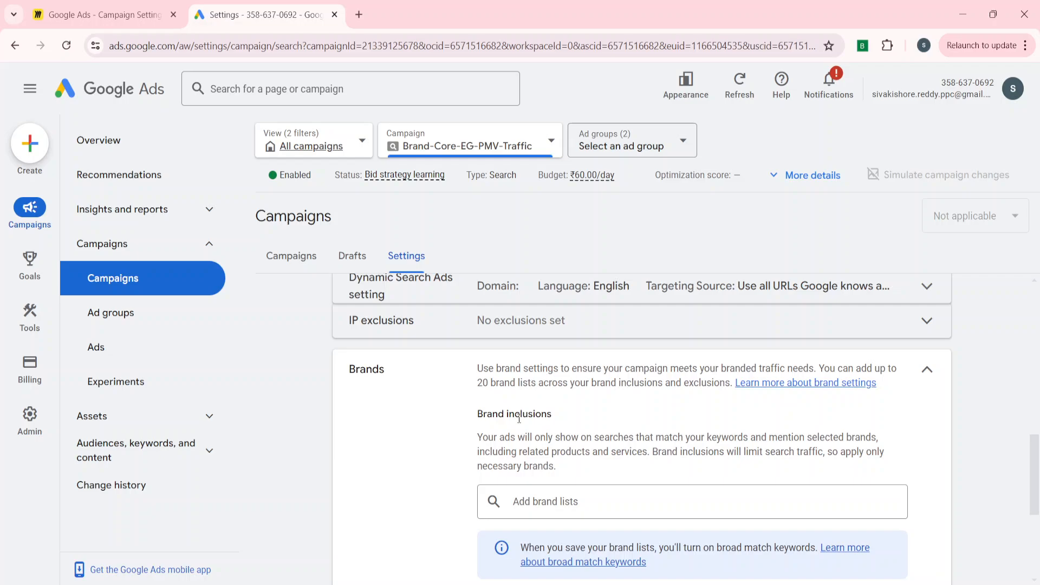
Change the campaign's bid strategy to Manual CPC with Enhanced CPC optimizing for conversions, and save the bidding setting.
{"action": "scroll", "coordinate": [519, 419], "scroll_direction": "up", "scroll_amount": 7}
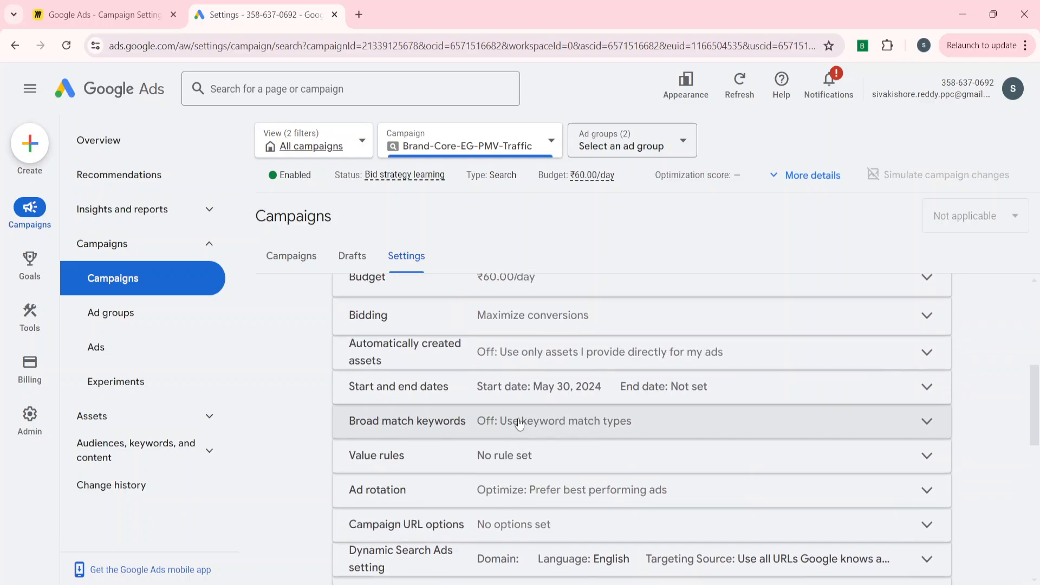
{"action": "left_click", "coordinate": [519, 422]}
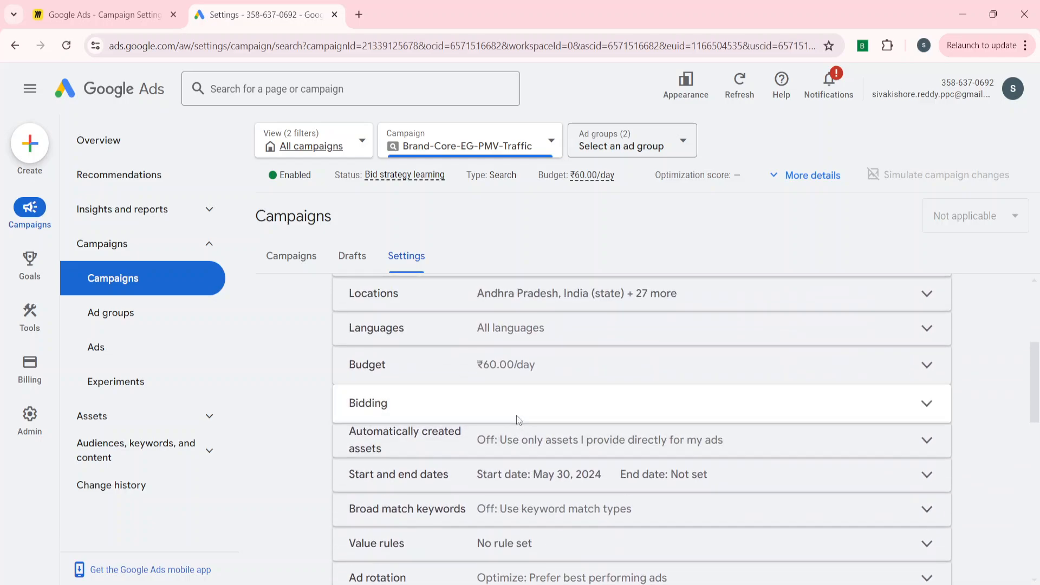
{"action": "left_click", "coordinate": [502, 474]}
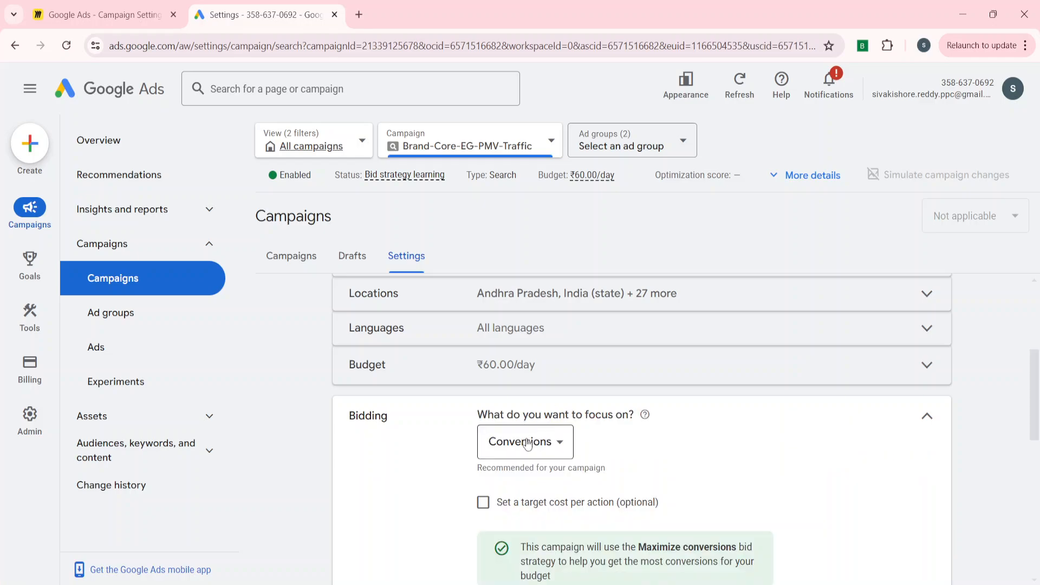
{"action": "left_click", "coordinate": [534, 441]}
{"action": "scroll", "coordinate": [428, 514], "scroll_direction": "down", "scroll_amount": 2}
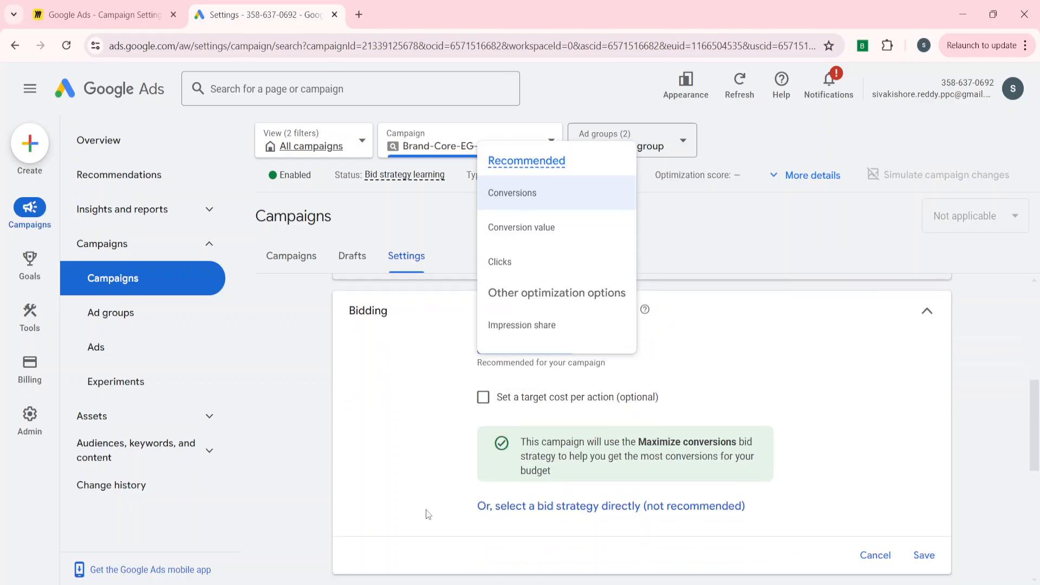
{"action": "left_click", "coordinate": [496, 506]}
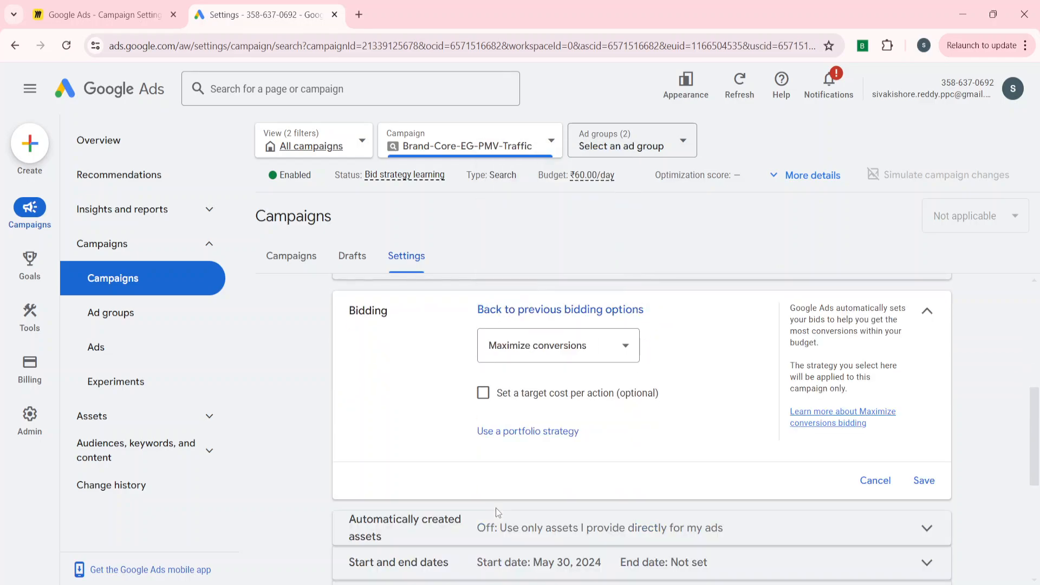
{"action": "left_click", "coordinate": [529, 352]}
{"action": "left_click", "coordinate": [529, 547]}
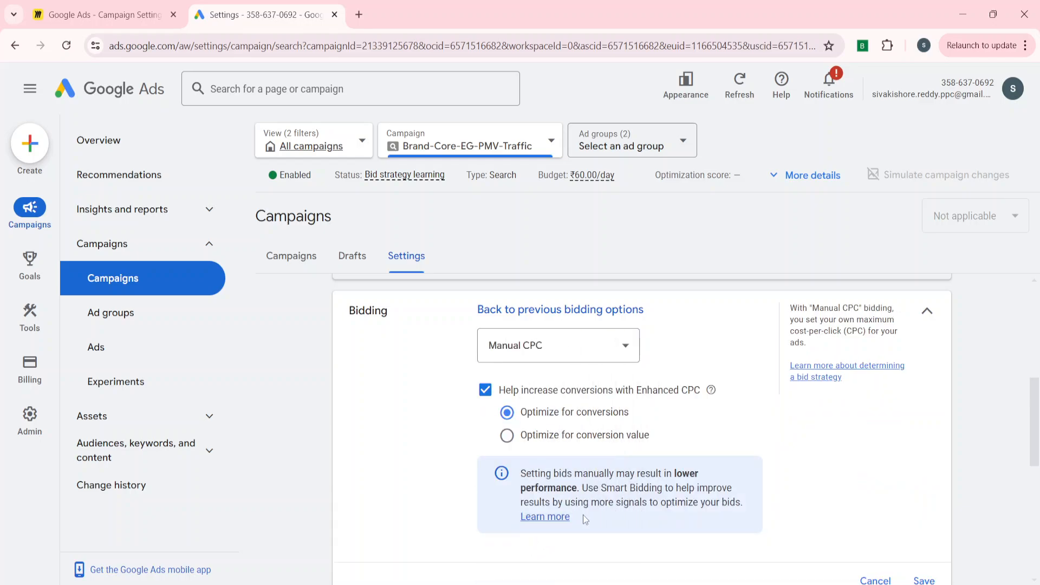
{"action": "scroll", "coordinate": [829, 534], "scroll_direction": "down", "scroll_amount": 2}
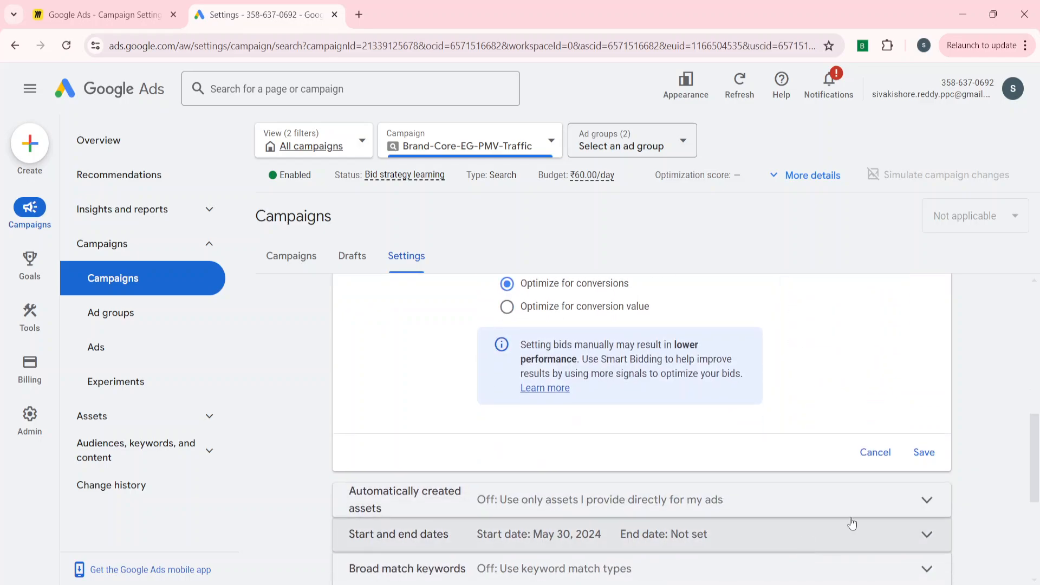
{"action": "left_click", "coordinate": [920, 454]}
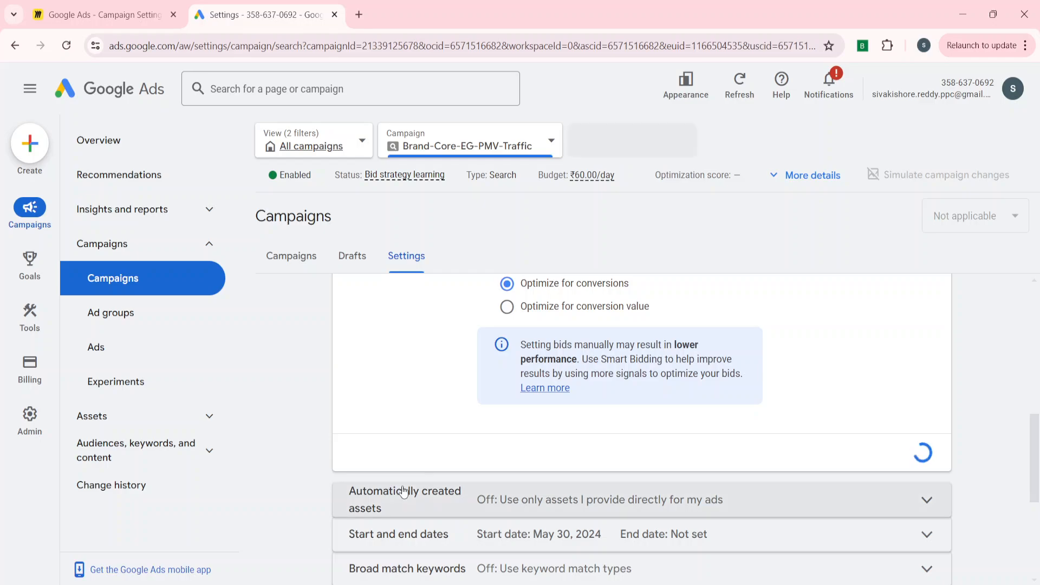
Examine the Brands setting under Manual CPC bidding, checking whether brand lists can be added to the inclusions and exclusions.
{"action": "scroll", "coordinate": [403, 488], "scroll_direction": "down", "scroll_amount": 4}
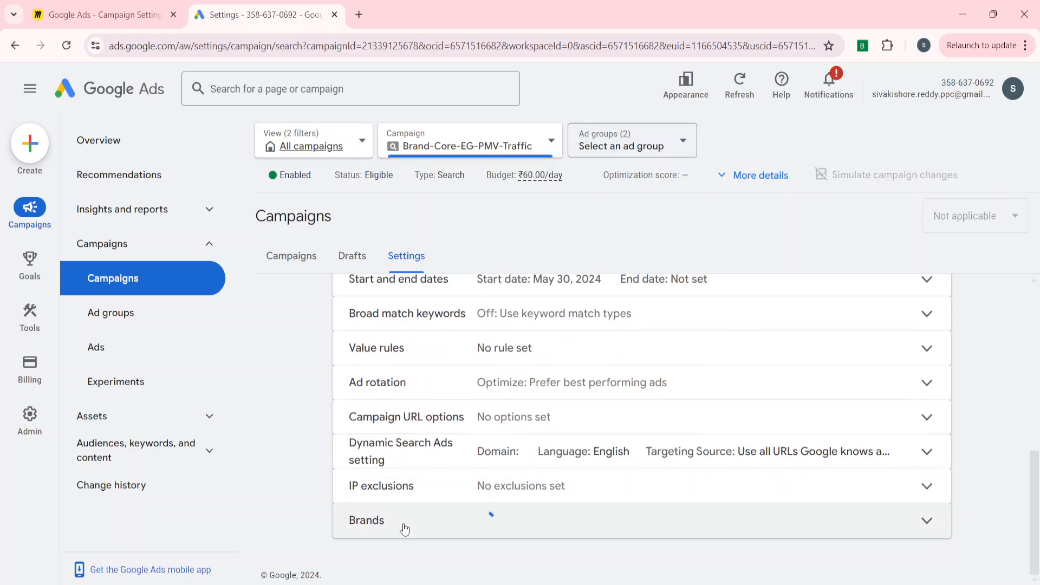
{"action": "left_click", "coordinate": [403, 524]}
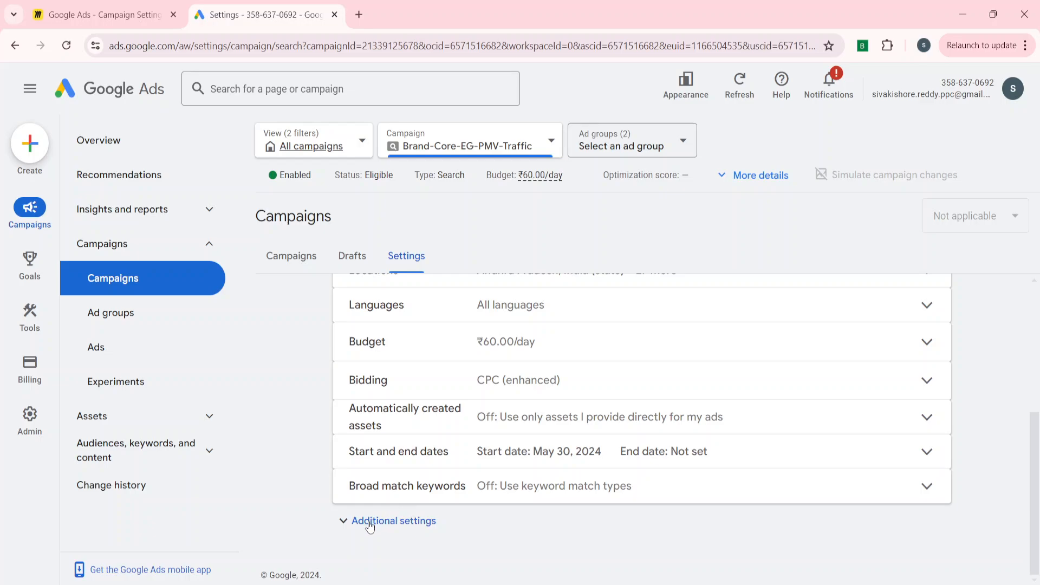
{"action": "left_click", "coordinate": [368, 522]}
{"action": "scroll", "coordinate": [370, 525], "scroll_direction": "down", "scroll_amount": 4}
{"action": "left_click", "coordinate": [391, 523]}
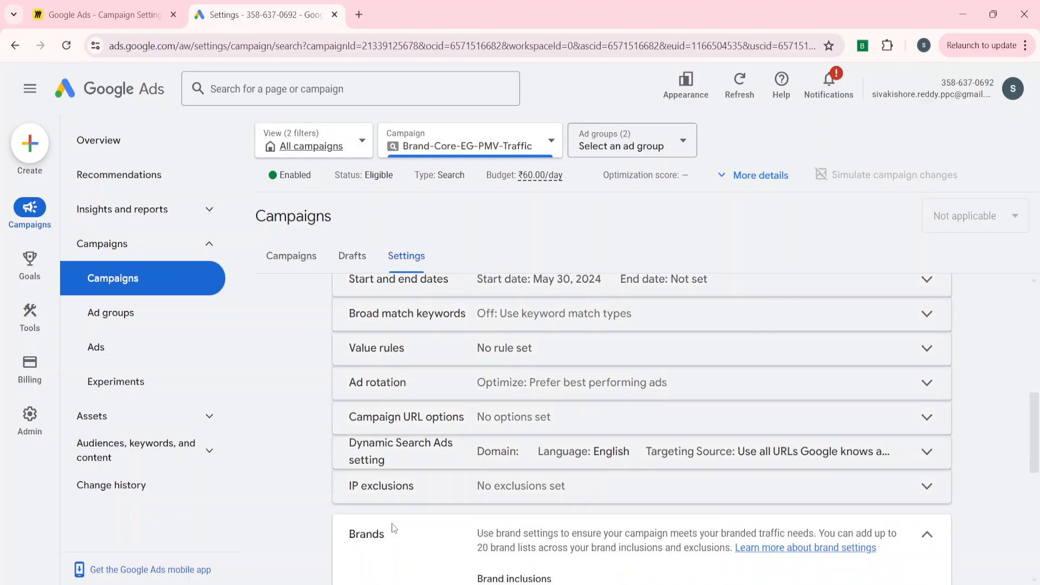
{"action": "scroll", "coordinate": [501, 490], "scroll_direction": "down", "scroll_amount": 2}
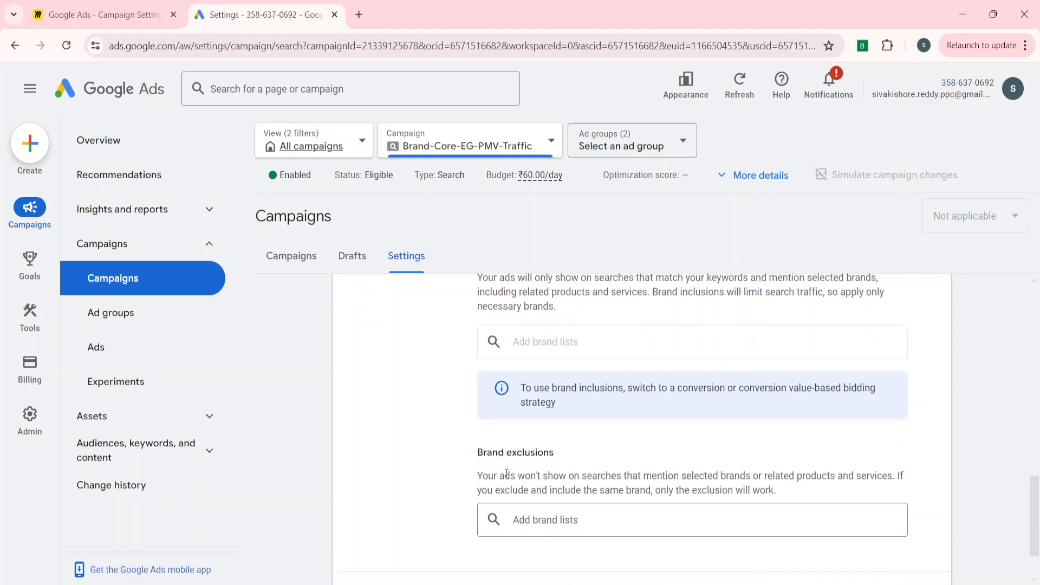
{"action": "left_click", "coordinate": [536, 520]}
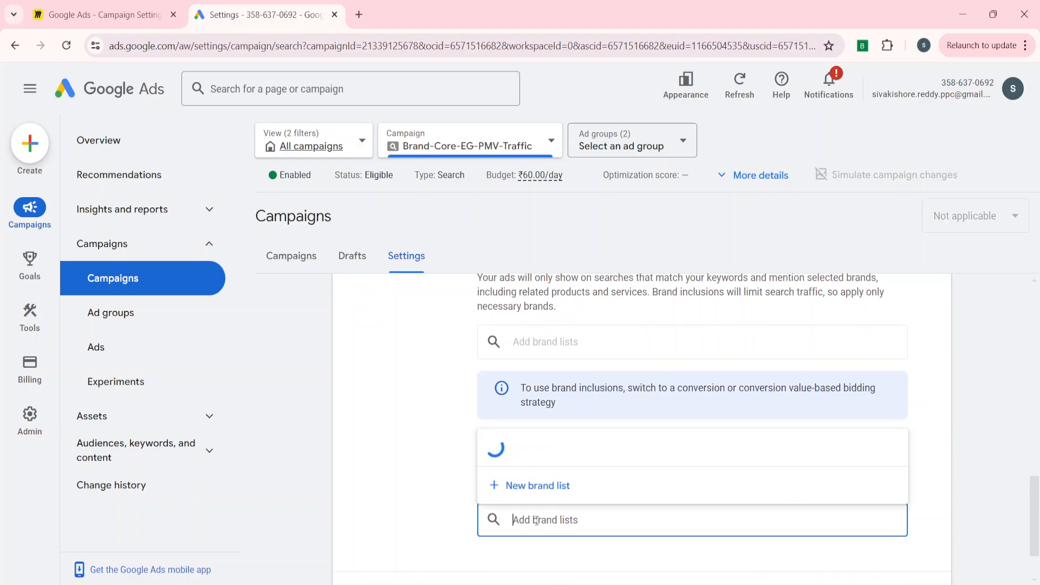
{"action": "left_click", "coordinate": [404, 479]}
{"action": "scroll", "coordinate": [369, 484], "scroll_direction": "up", "scroll_amount": 1}
{"action": "scroll", "coordinate": [514, 494], "scroll_direction": "down", "scroll_amount": 1}
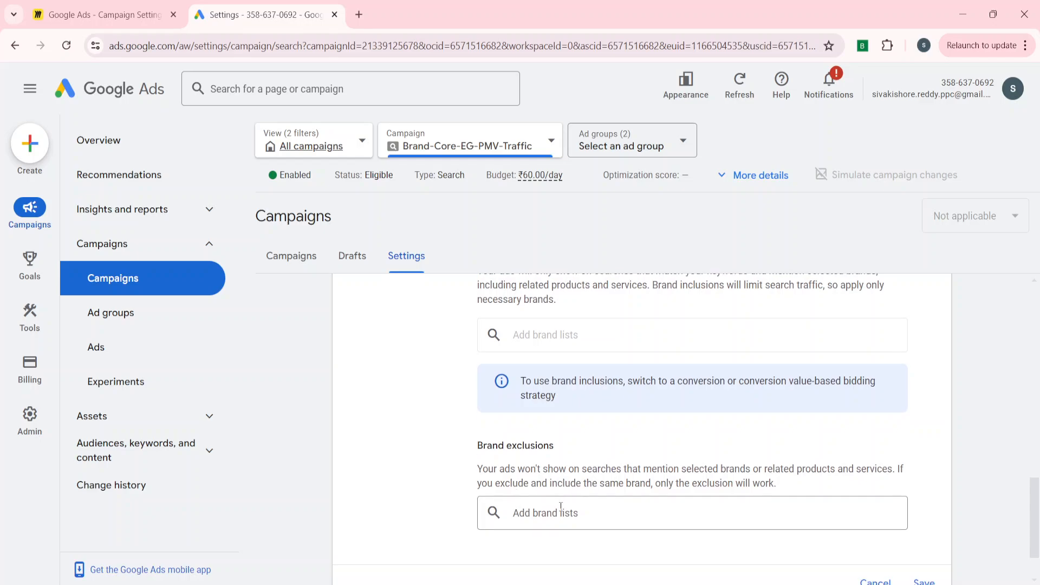
{"action": "scroll", "coordinate": [425, 495], "scroll_direction": "up", "scroll_amount": 1}
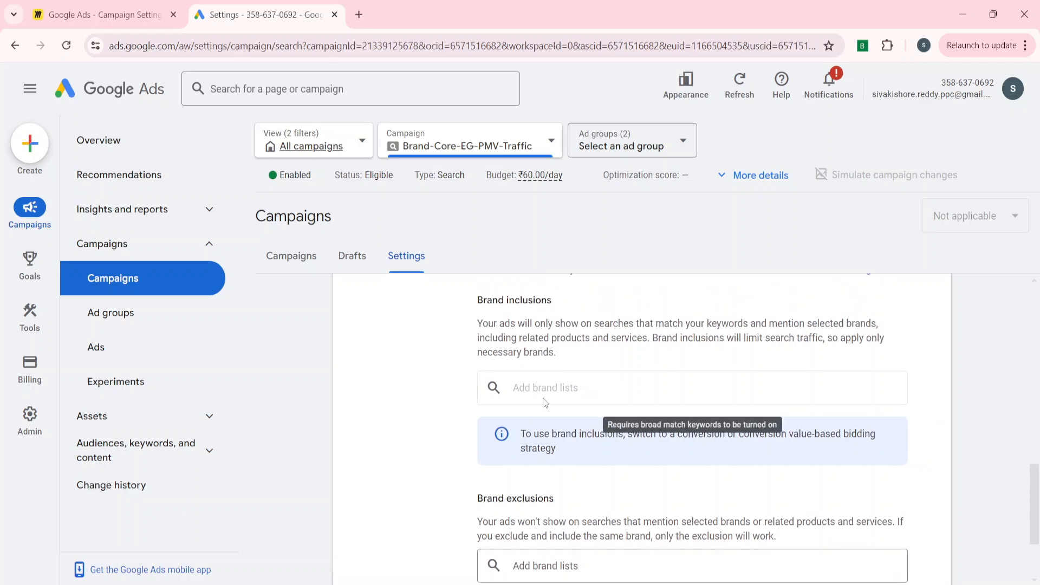
{"action": "scroll", "coordinate": [416, 433], "scroll_direction": "up", "scroll_amount": 3}
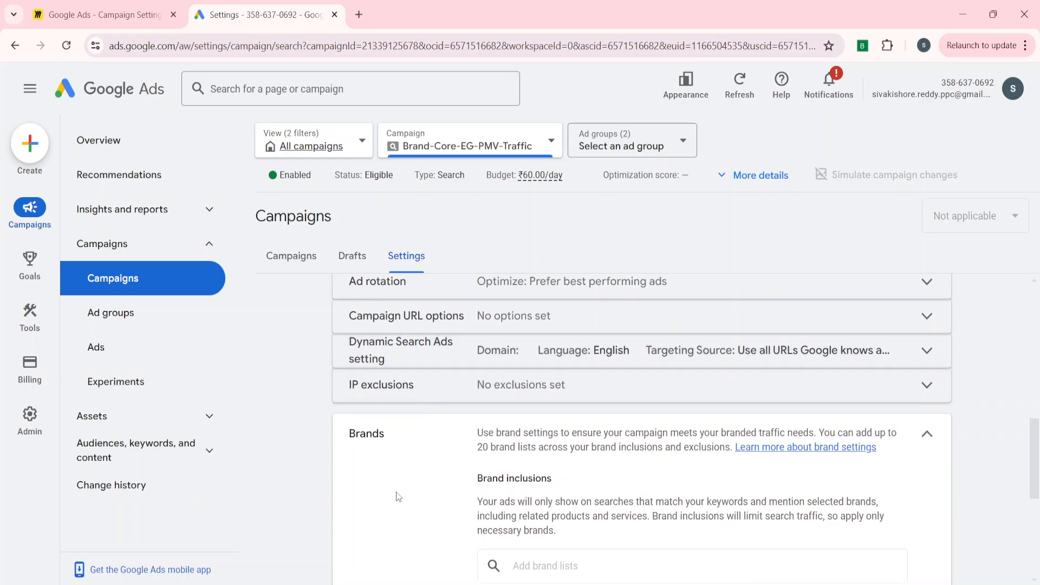
Check the Broad match keywords setting and reopen the Brands setting to compare their requirements.
{"action": "scroll", "coordinate": [431, 505], "scroll_direction": "up", "scroll_amount": 2}
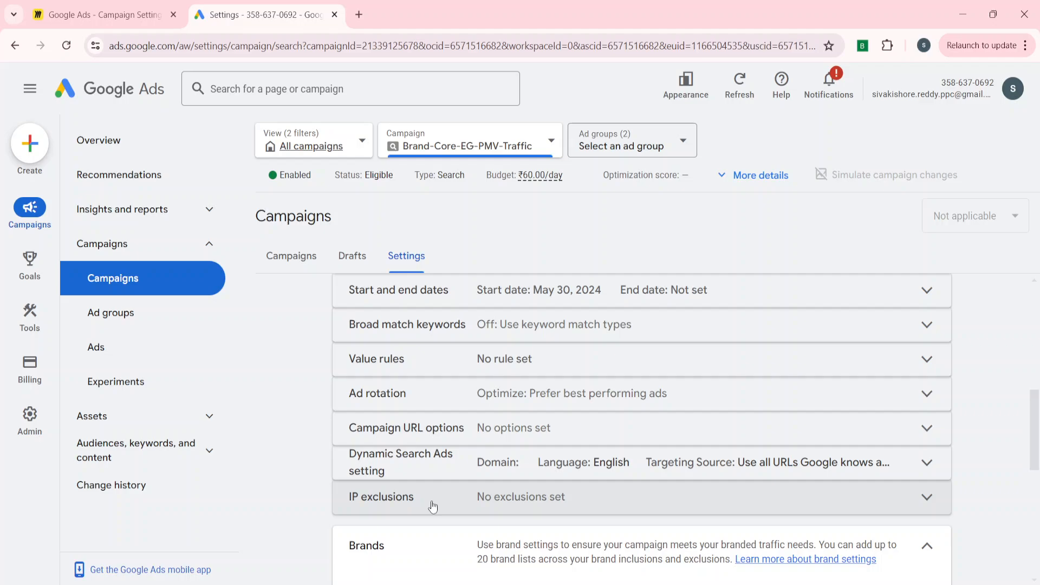
{"action": "scroll", "coordinate": [433, 506], "scroll_direction": "up", "scroll_amount": 3}
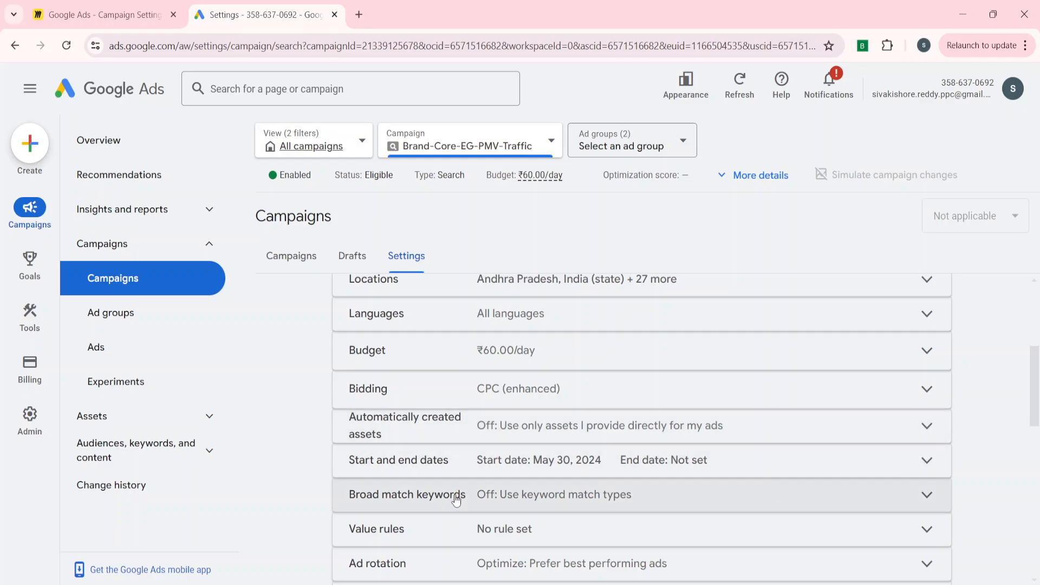
{"action": "scroll", "coordinate": [463, 498], "scroll_direction": "down", "scroll_amount": 1}
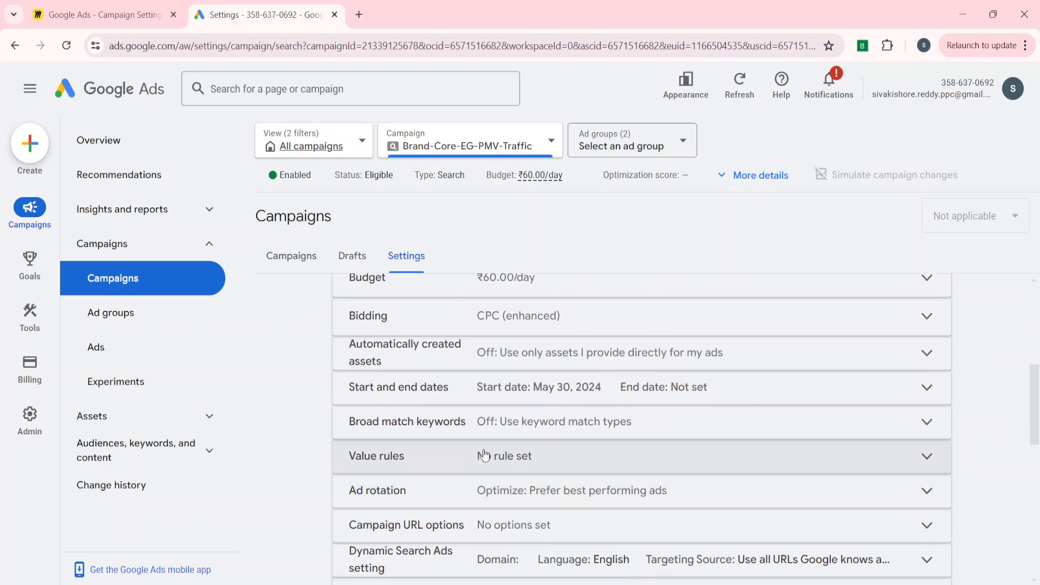
{"action": "left_click", "coordinate": [508, 411]}
{"action": "scroll", "coordinate": [431, 489], "scroll_direction": "down", "scroll_amount": 5}
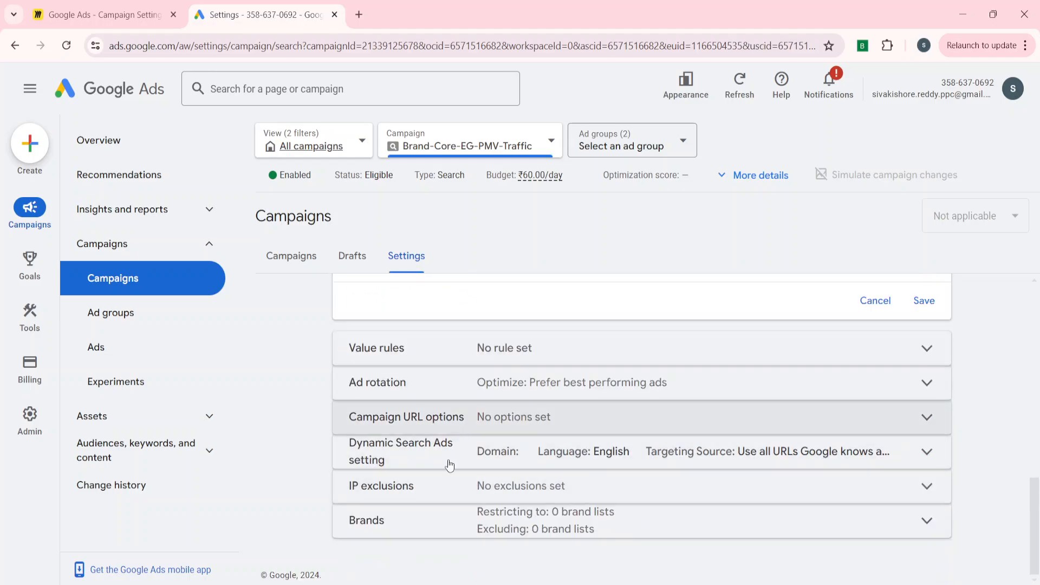
{"action": "left_click", "coordinate": [417, 523]}
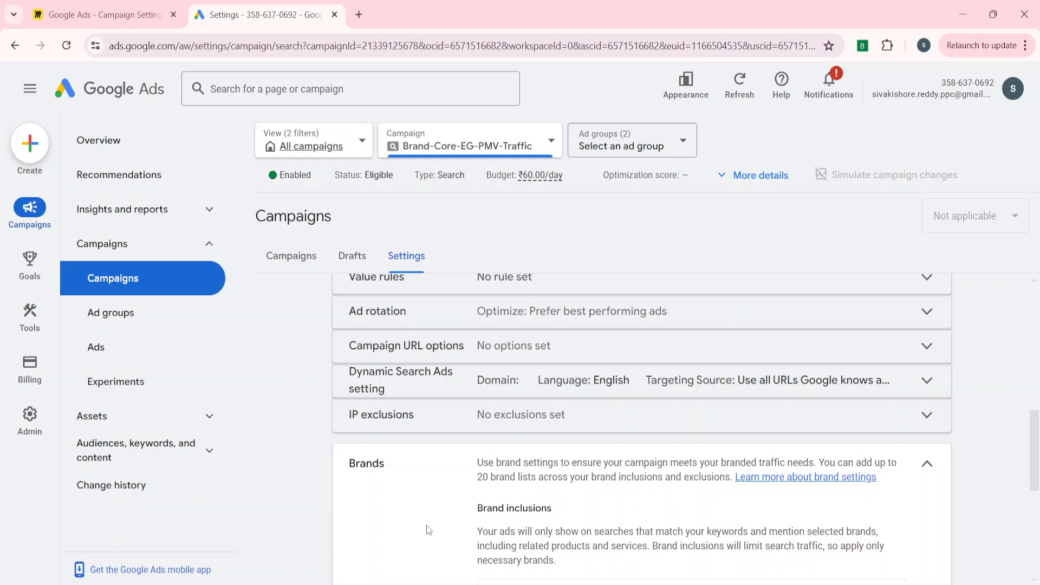
Change the campaign's bid strategy to Maximize conversions and save the bidding setting.
{"action": "scroll", "coordinate": [428, 529], "scroll_direction": "up", "scroll_amount": 4}
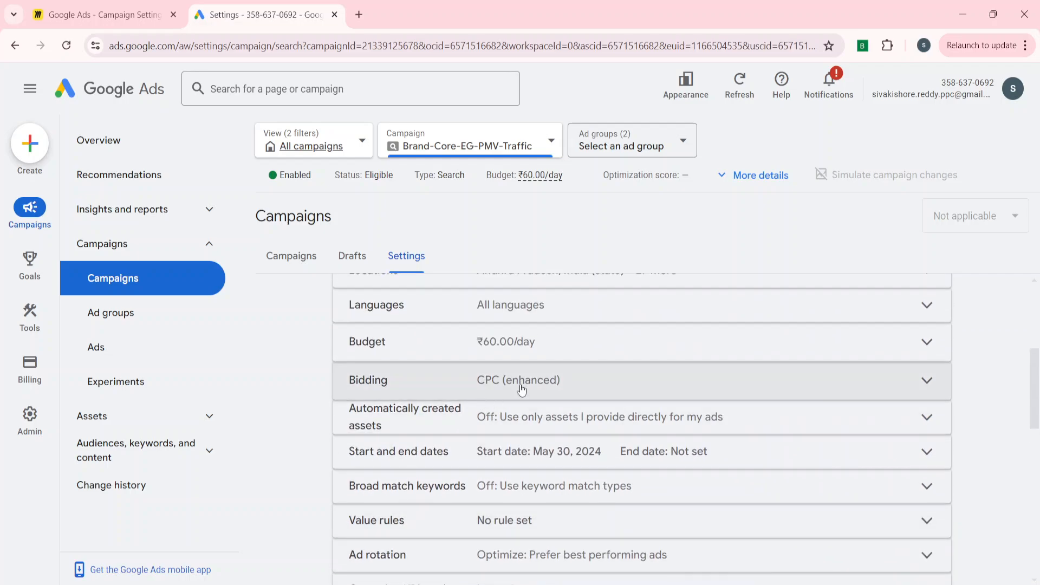
{"action": "left_click", "coordinate": [521, 389]}
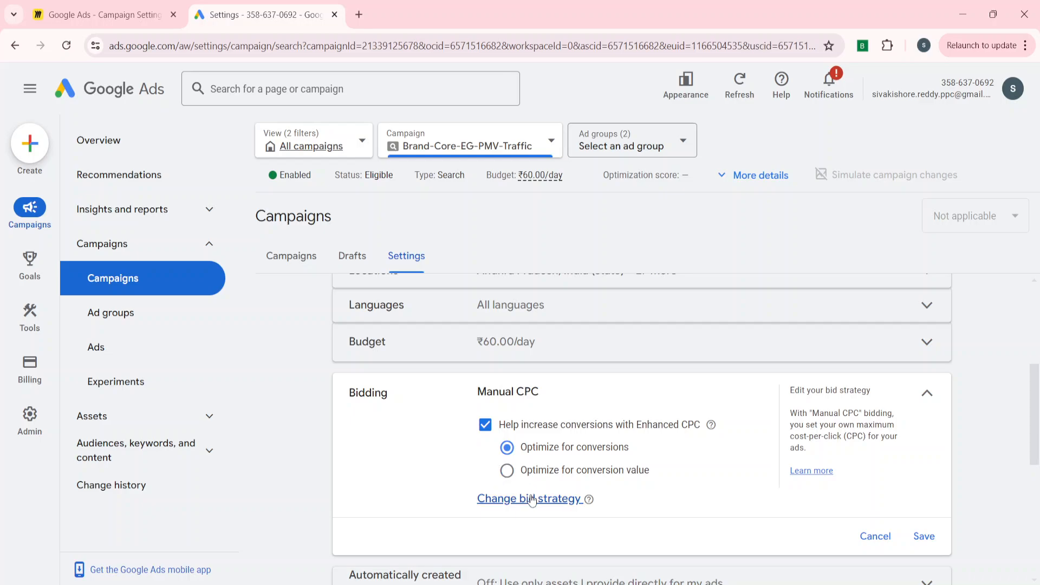
{"action": "left_click", "coordinate": [523, 498]}
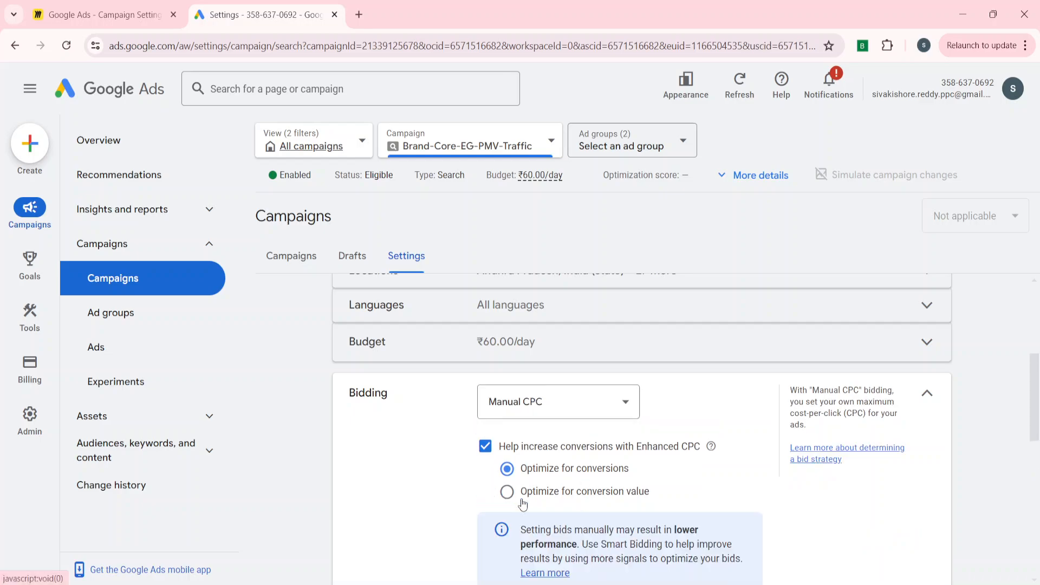
{"action": "left_click", "coordinate": [535, 408]}
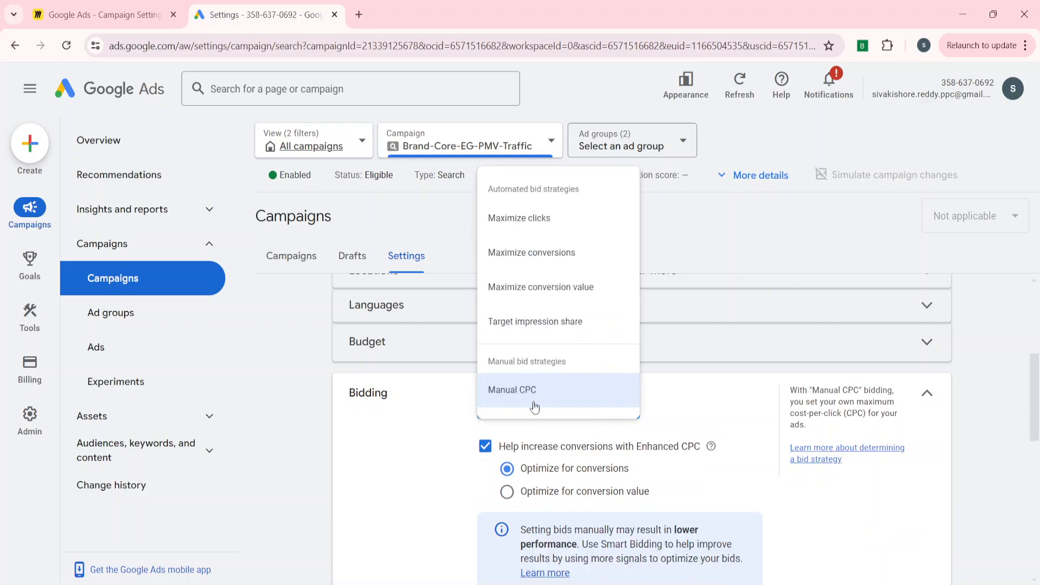
{"action": "left_click", "coordinate": [523, 269]}
{"action": "scroll", "coordinate": [790, 365], "scroll_direction": "down", "scroll_amount": 4}
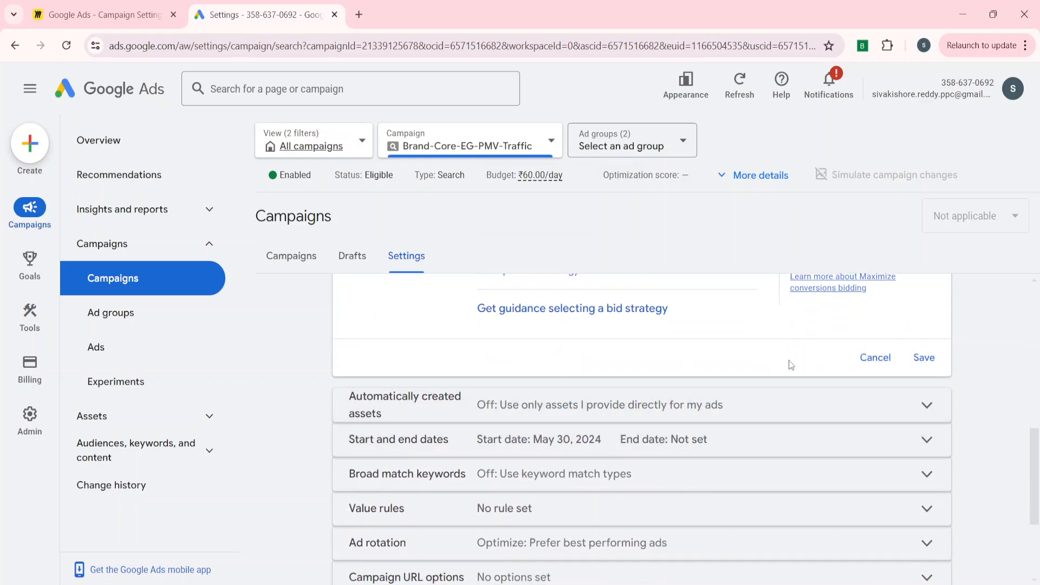
{"action": "left_click", "coordinate": [927, 357]}
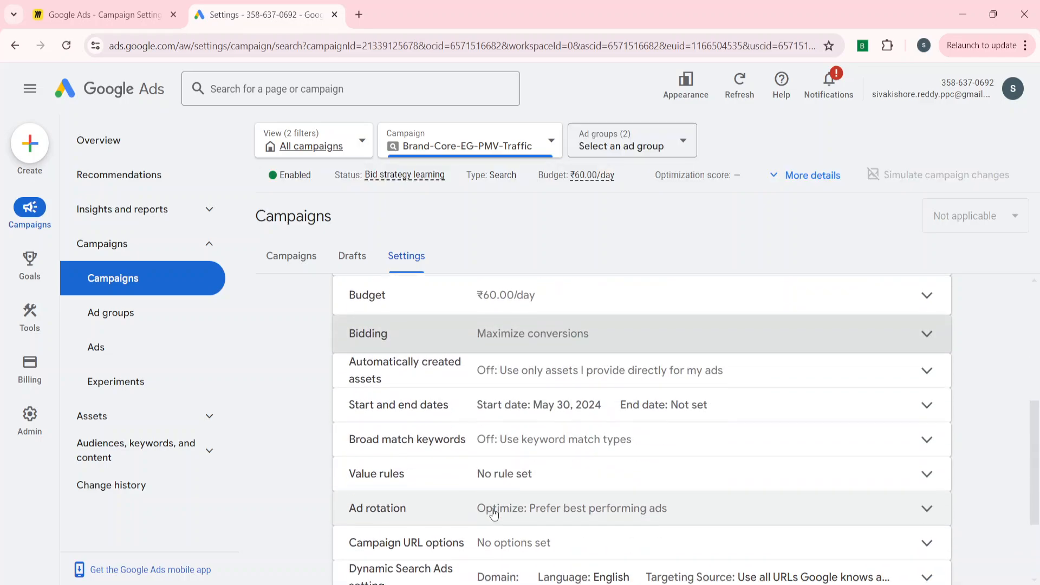
Show the additional campaign settings and review the on and off options of the Broad match keywords setting.
{"action": "scroll", "coordinate": [493, 514], "scroll_direction": "down", "scroll_amount": 2}
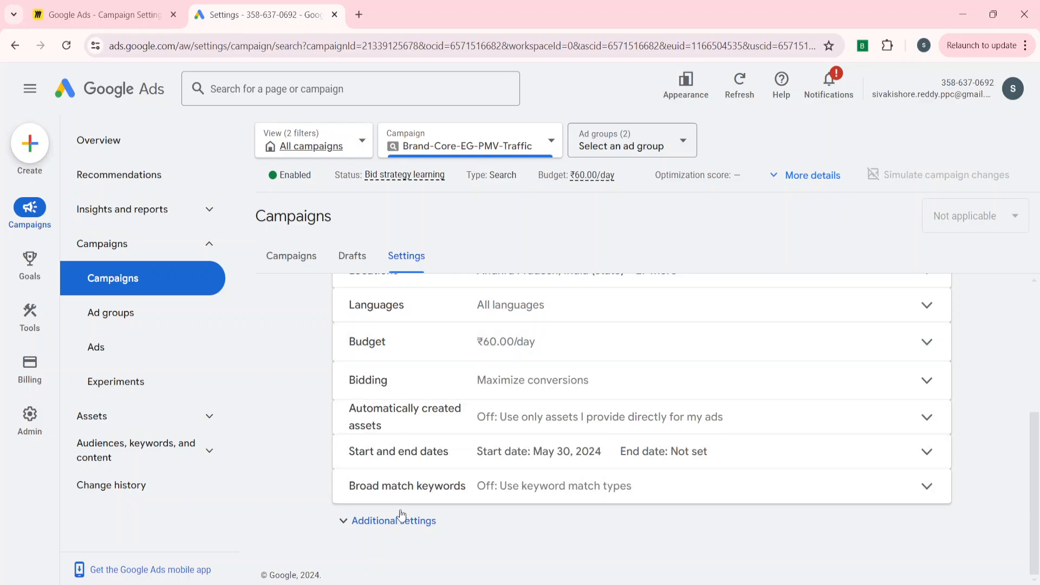
{"action": "left_click", "coordinate": [399, 520]}
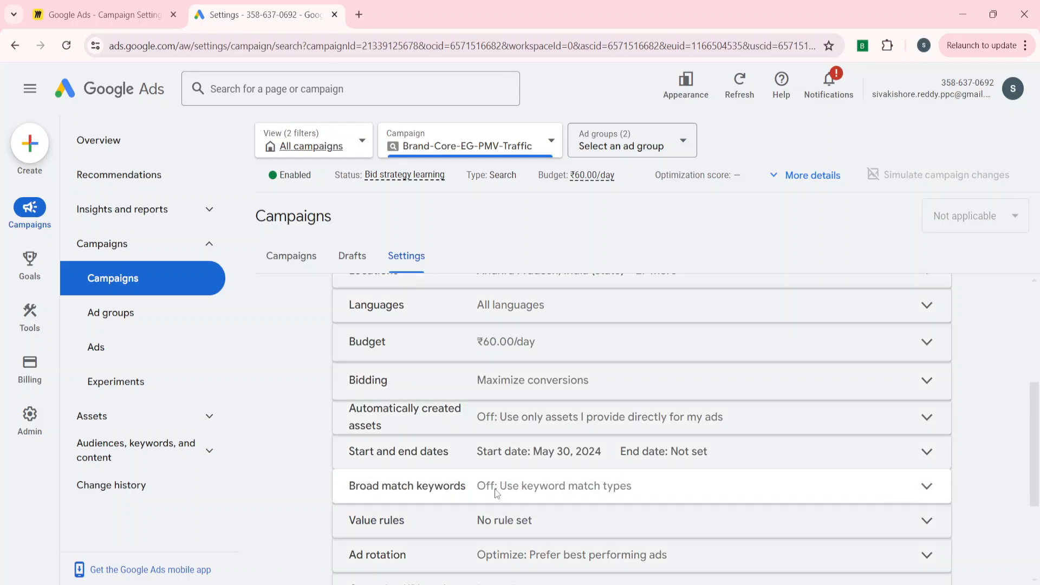
{"action": "left_click", "coordinate": [495, 489]}
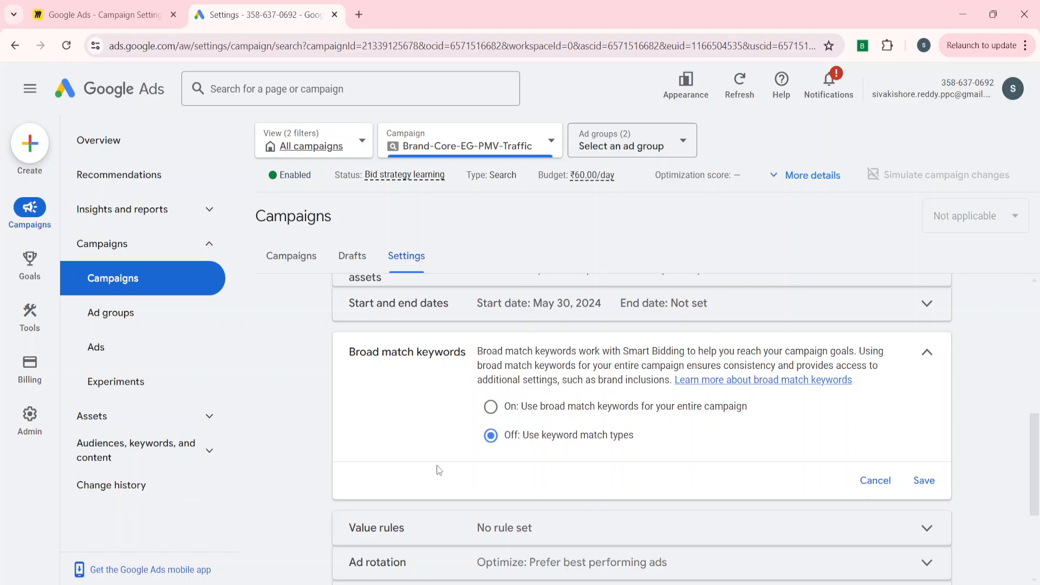
Examine the brand list choices for both inclusions and exclusions in the Brands setting under Maximize conversions bidding.
{"action": "scroll", "coordinate": [499, 449], "scroll_direction": "down", "scroll_amount": 3}
{"action": "left_click", "coordinate": [410, 518]}
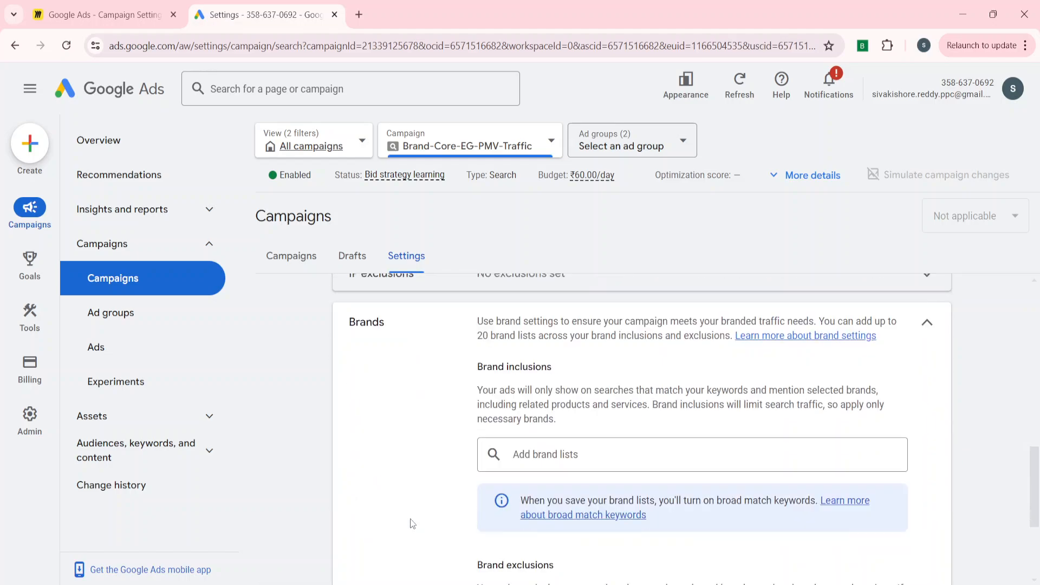
{"action": "left_click", "coordinate": [531, 434]}
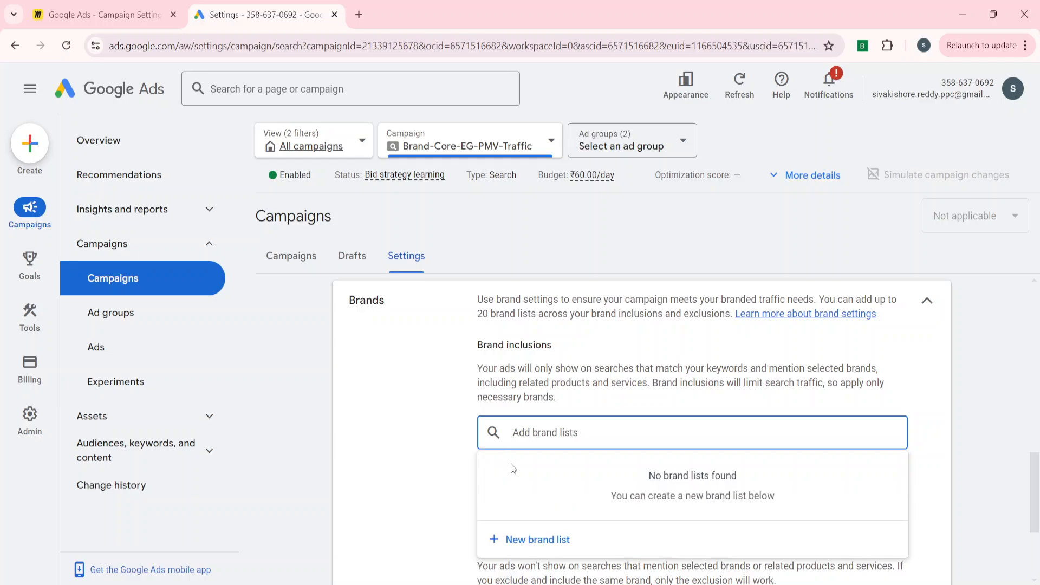
{"action": "scroll", "coordinate": [413, 498], "scroll_direction": "down", "scroll_amount": 3}
{"action": "left_click", "coordinate": [404, 435]}
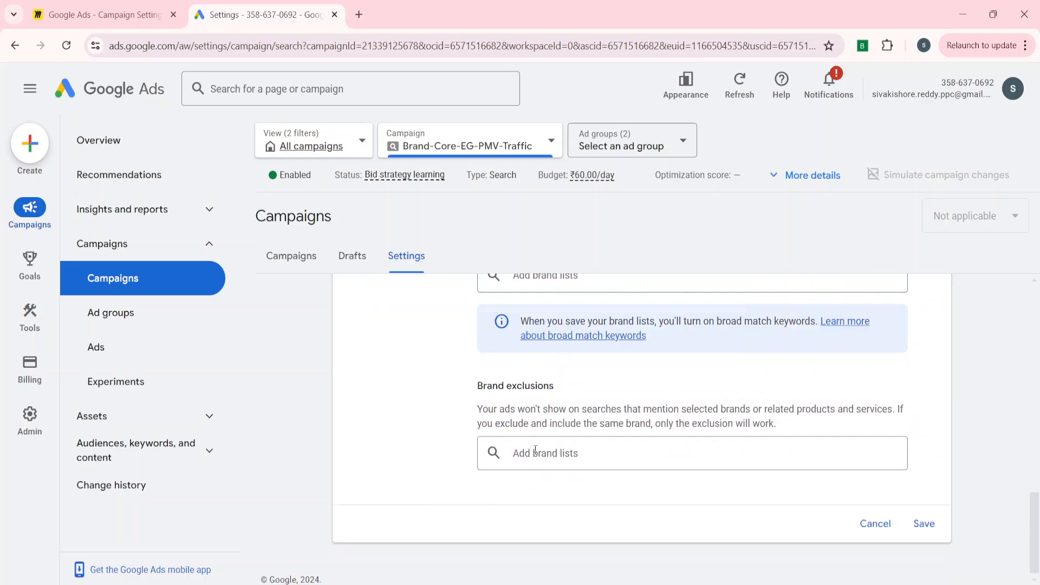
{"action": "left_click", "coordinate": [543, 453]}
{"action": "left_click", "coordinate": [422, 430]}
{"action": "scroll", "coordinate": [421, 430], "scroll_direction": "up", "scroll_amount": 8}
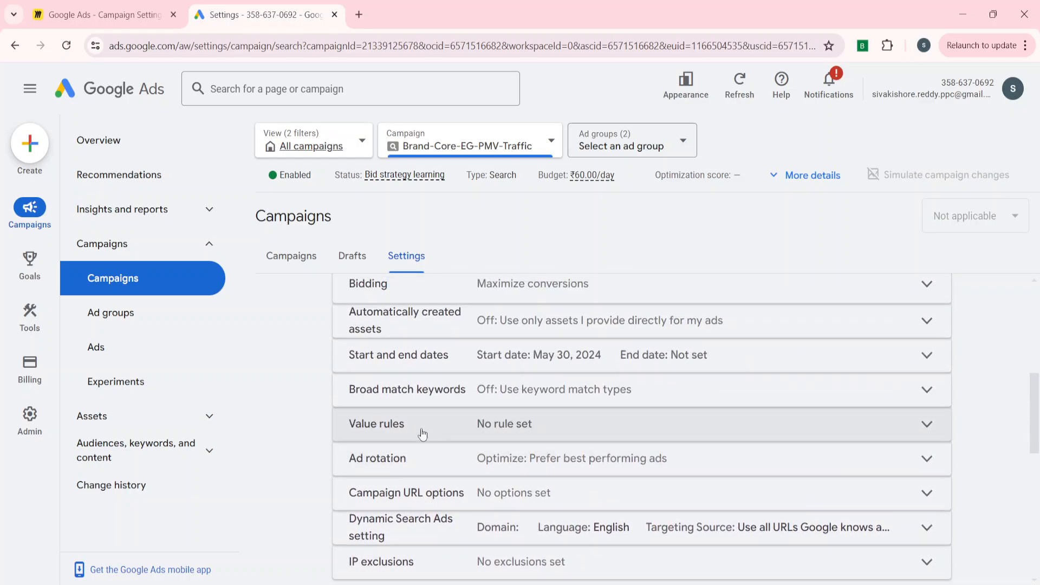
{"action": "scroll", "coordinate": [423, 441], "scroll_direction": "down", "scroll_amount": 5}
{"action": "scroll", "coordinate": [422, 422], "scroll_direction": "up", "scroll_amount": 5}
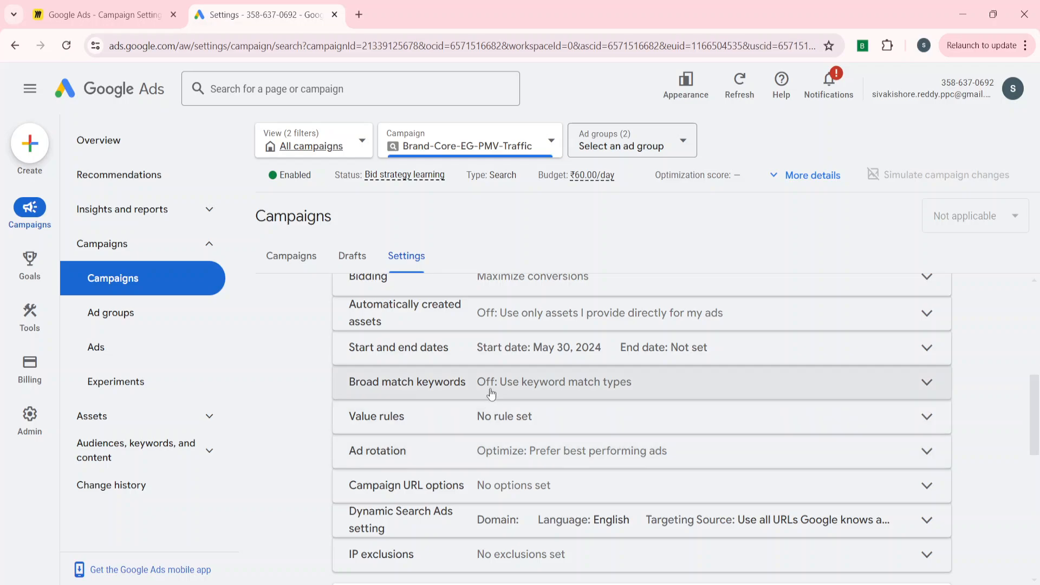
Review the Broad match keywords options and open the Brands setting for comparison.
{"action": "scroll", "coordinate": [443, 371], "scroll_direction": "up", "scroll_amount": 1}
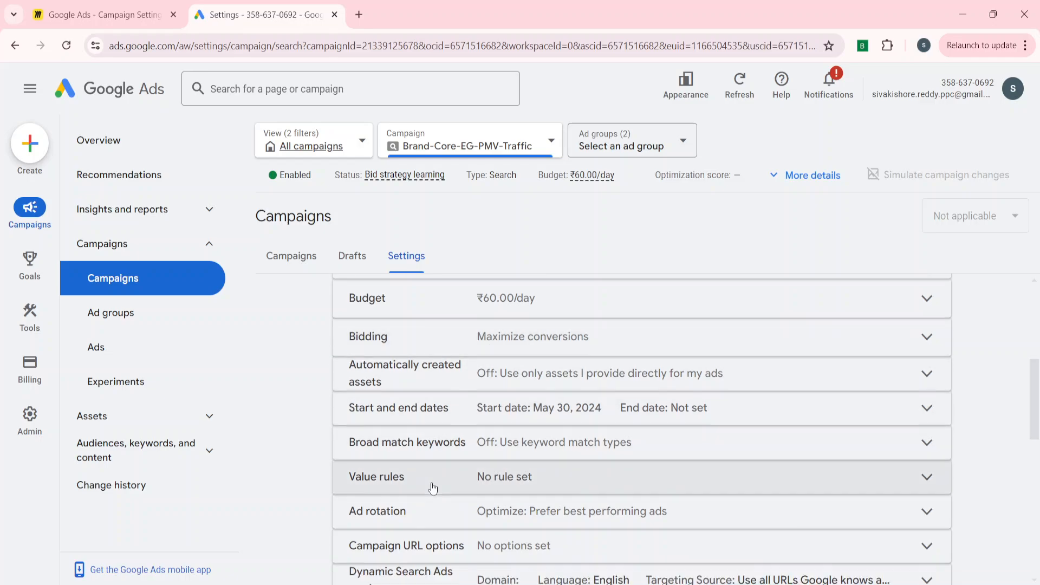
{"action": "scroll", "coordinate": [461, 417], "scroll_direction": "down", "scroll_amount": 1}
{"action": "left_click", "coordinate": [461, 398]}
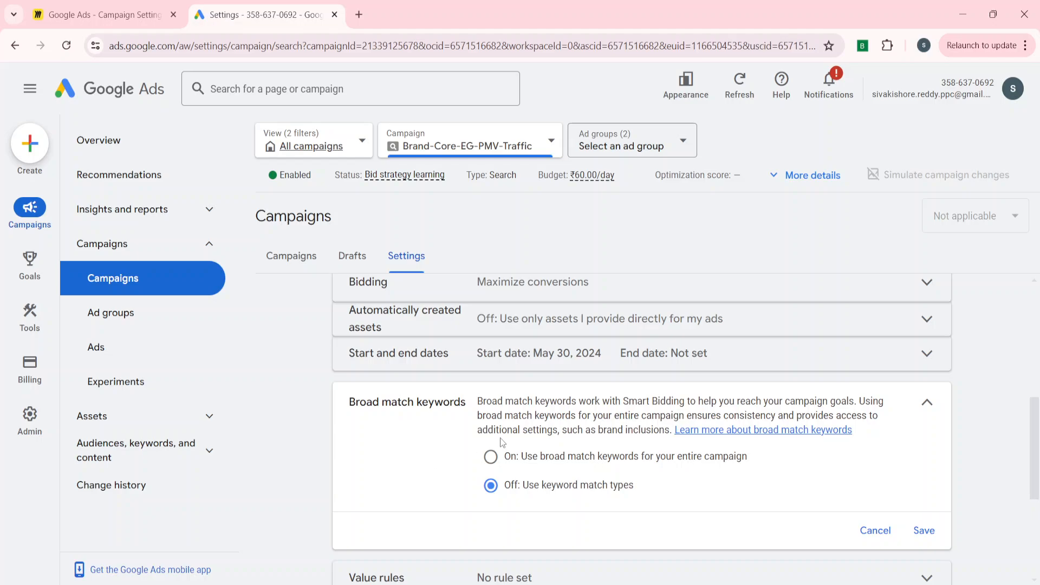
{"action": "scroll", "coordinate": [415, 517], "scroll_direction": "down", "scroll_amount": 4}
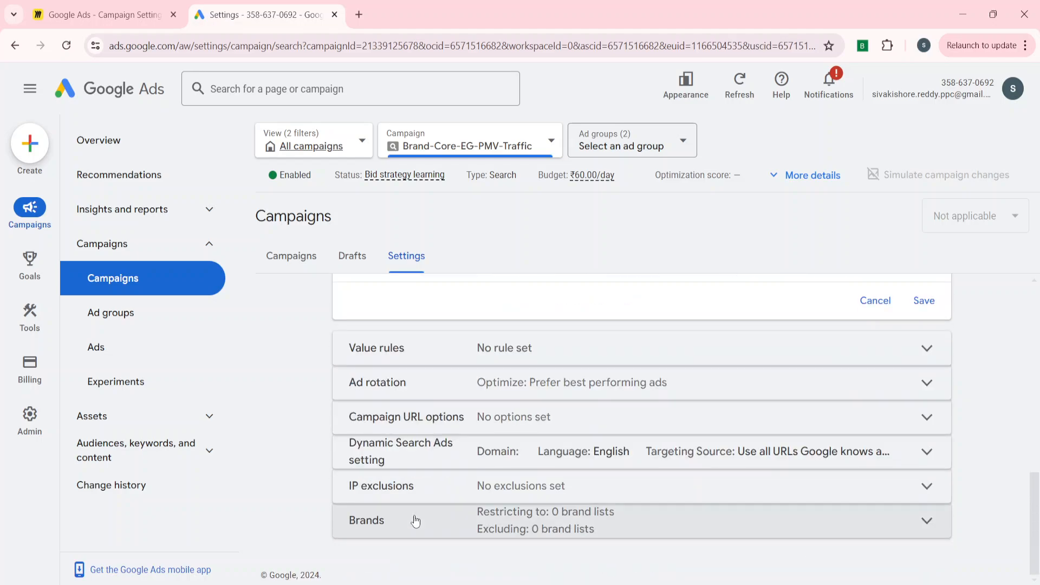
{"action": "left_click", "coordinate": [422, 520]}
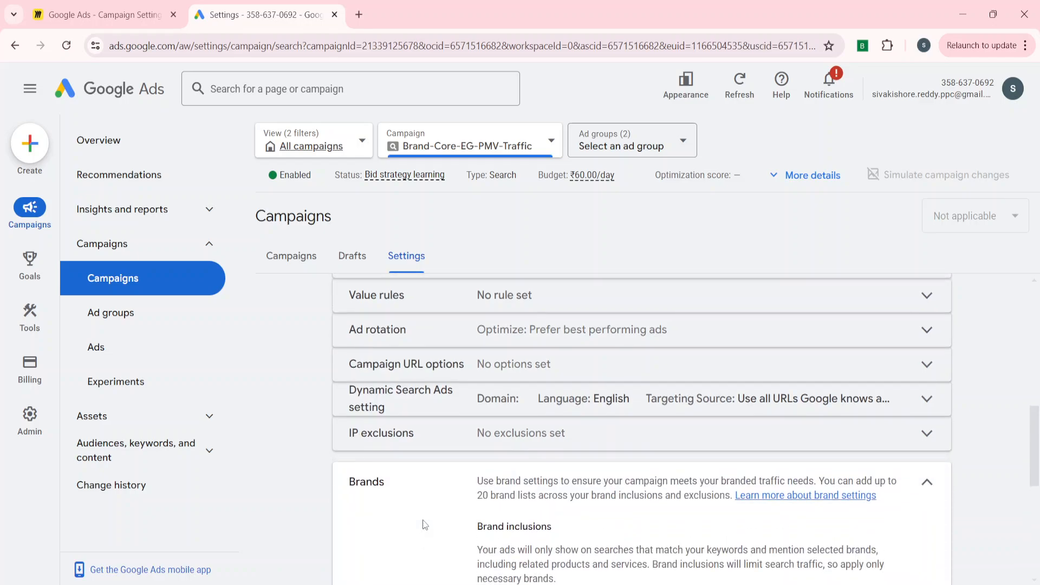
{"action": "scroll", "coordinate": [425, 524], "scroll_direction": "up", "scroll_amount": 5}
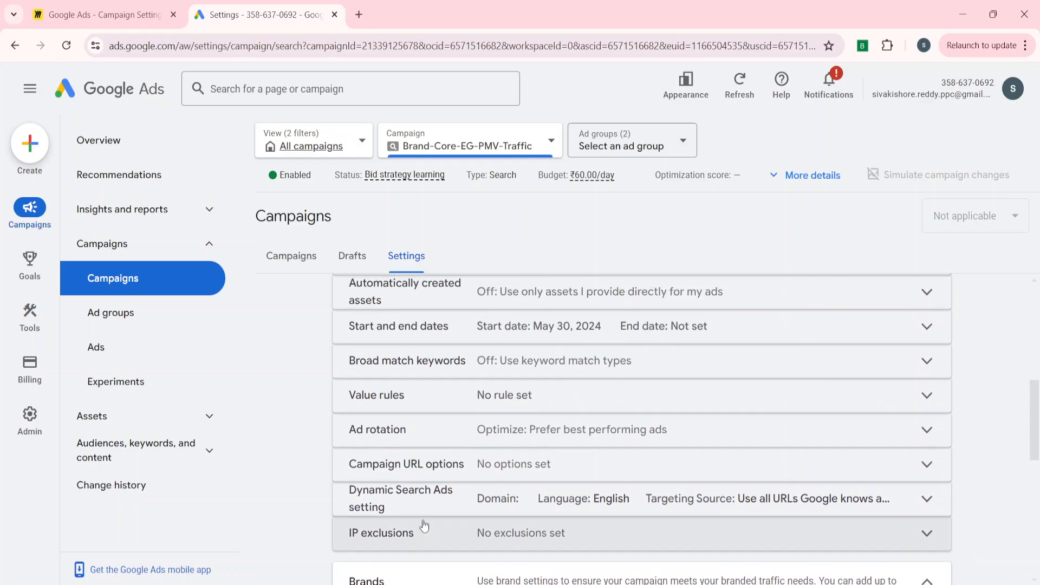
{"action": "left_click", "coordinate": [476, 370]}
{"action": "left_click", "coordinate": [490, 430]}
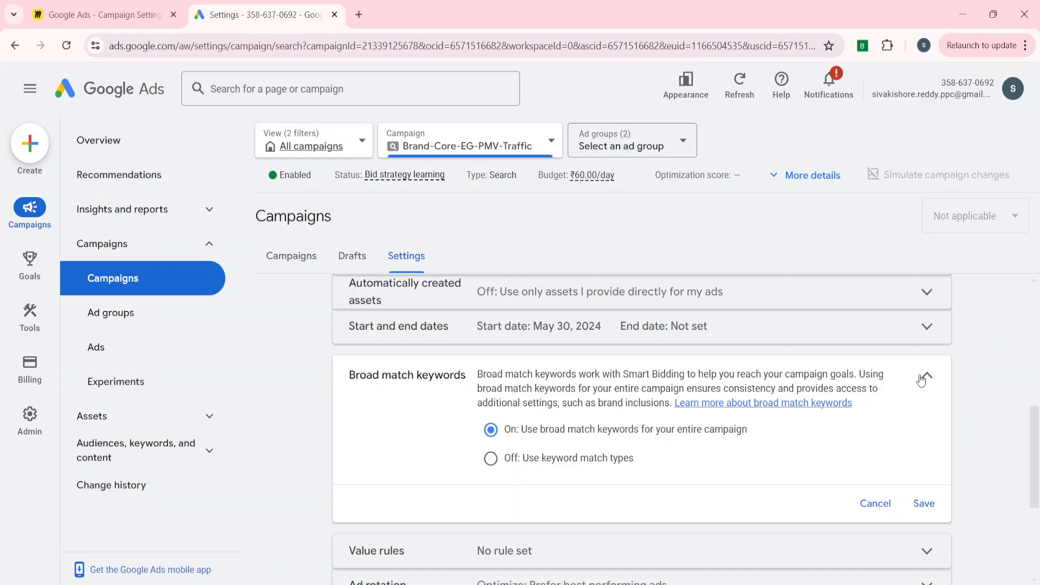
{"action": "left_click", "coordinate": [928, 376]}
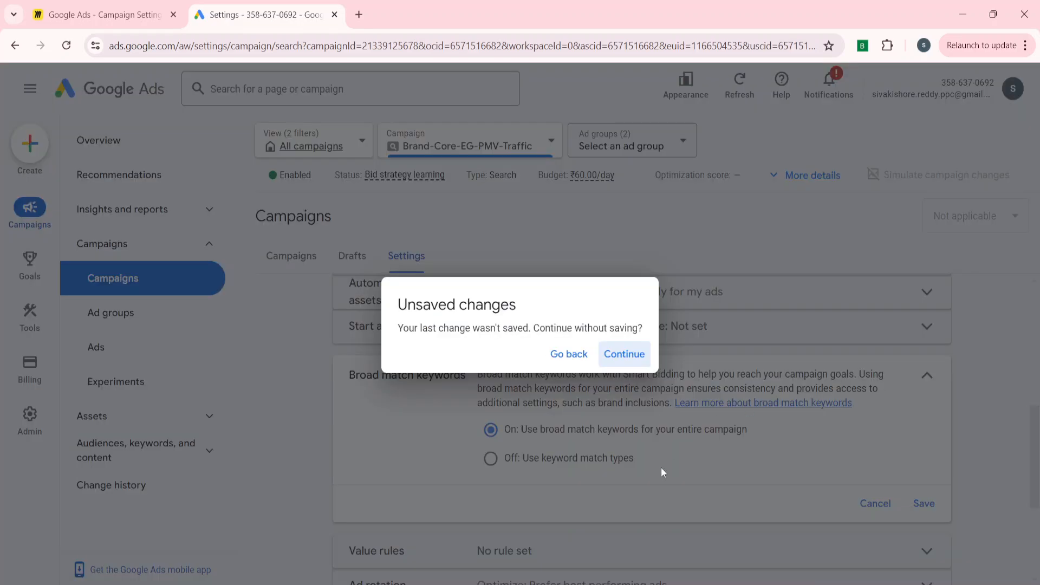
{"action": "left_click", "coordinate": [619, 354]}
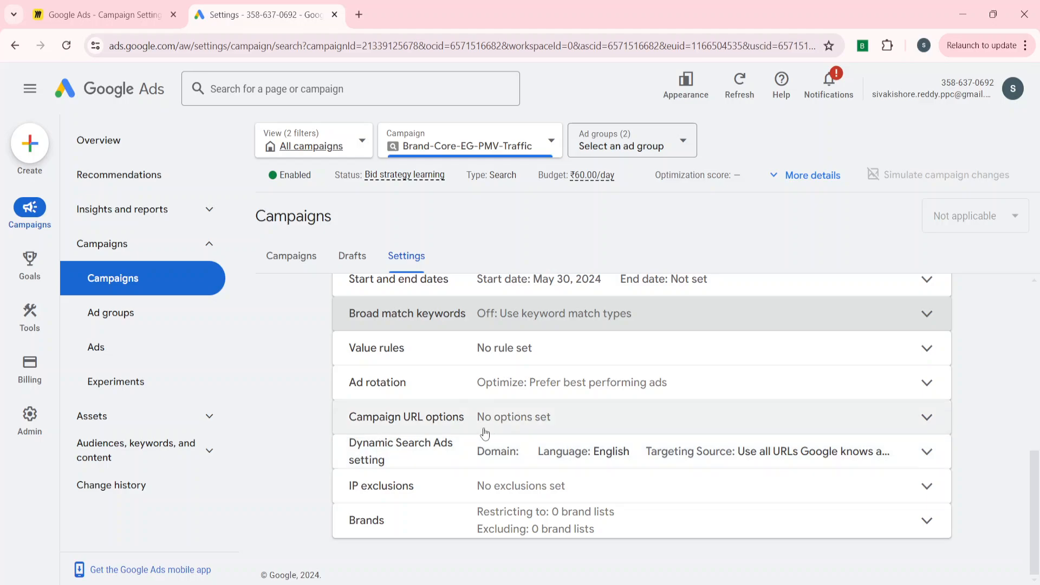
Try the On option for broad match keywords, discarding the unsaved change to open the Brands setting.
{"action": "left_click", "coordinate": [431, 323]}
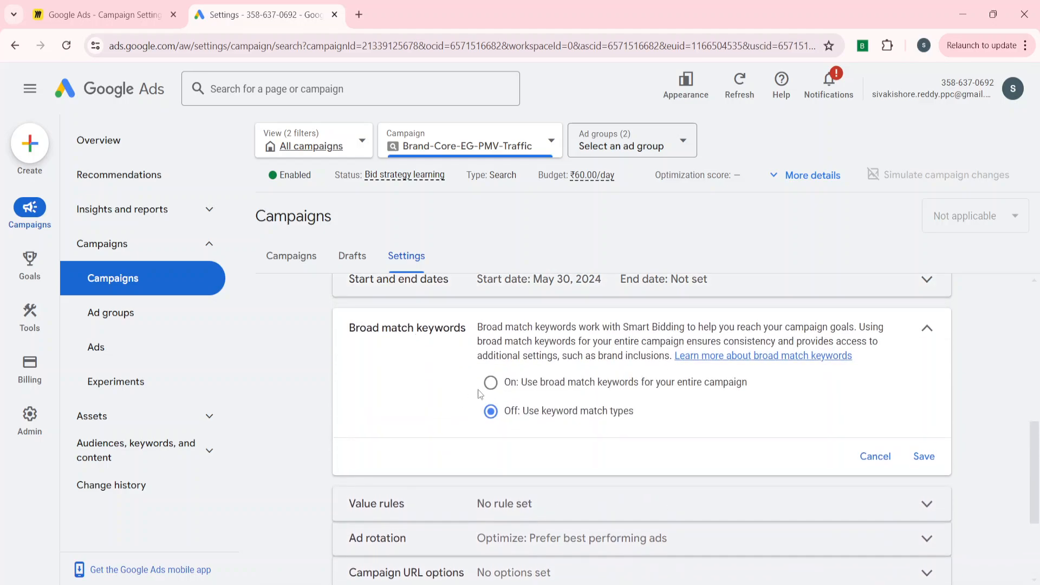
{"action": "left_click", "coordinate": [490, 382]}
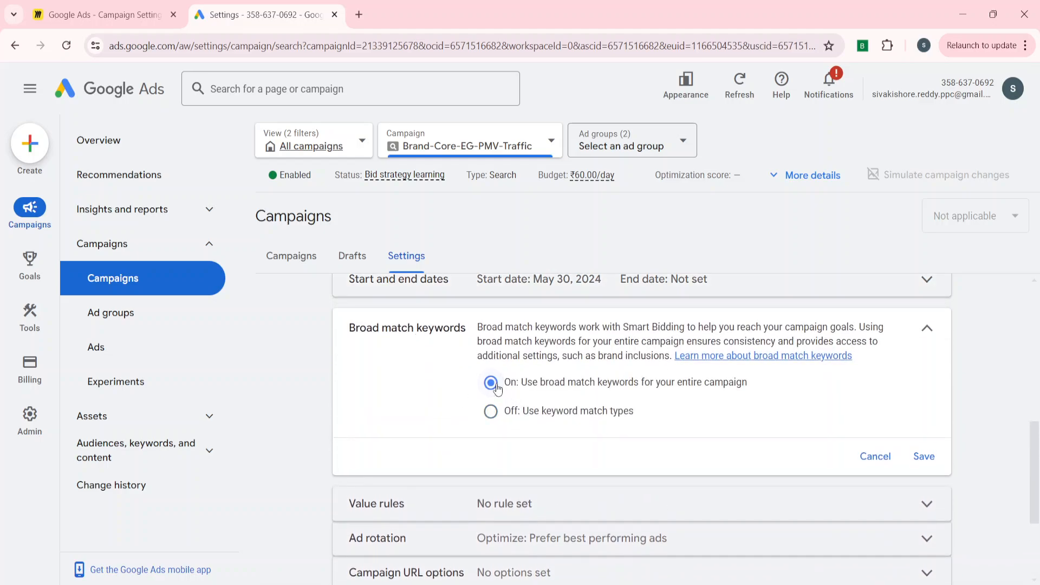
{"action": "scroll", "coordinate": [434, 528], "scroll_direction": "down", "scroll_amount": 3}
{"action": "left_click", "coordinate": [432, 521]}
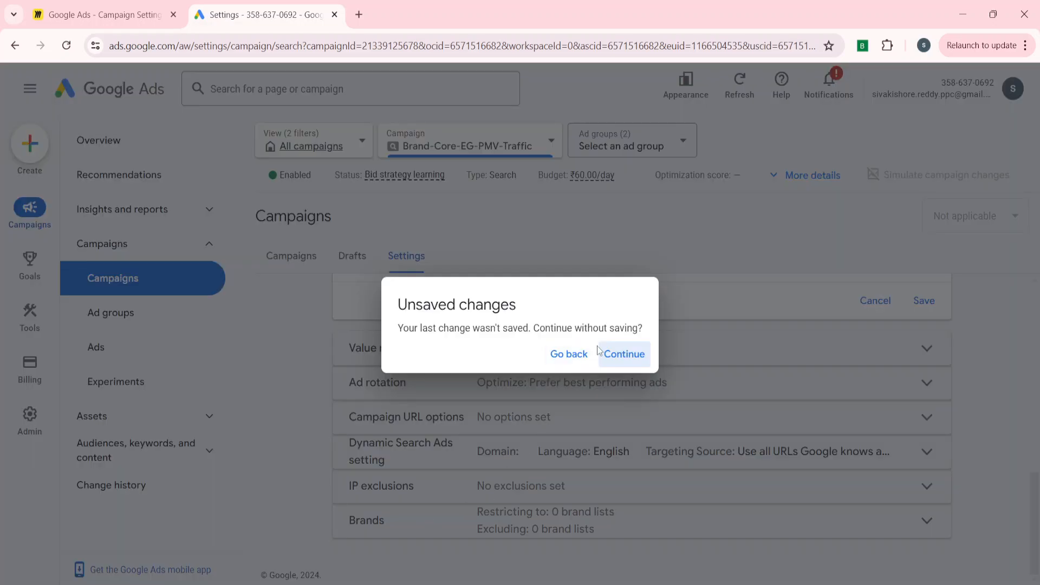
{"action": "left_click", "coordinate": [611, 356]}
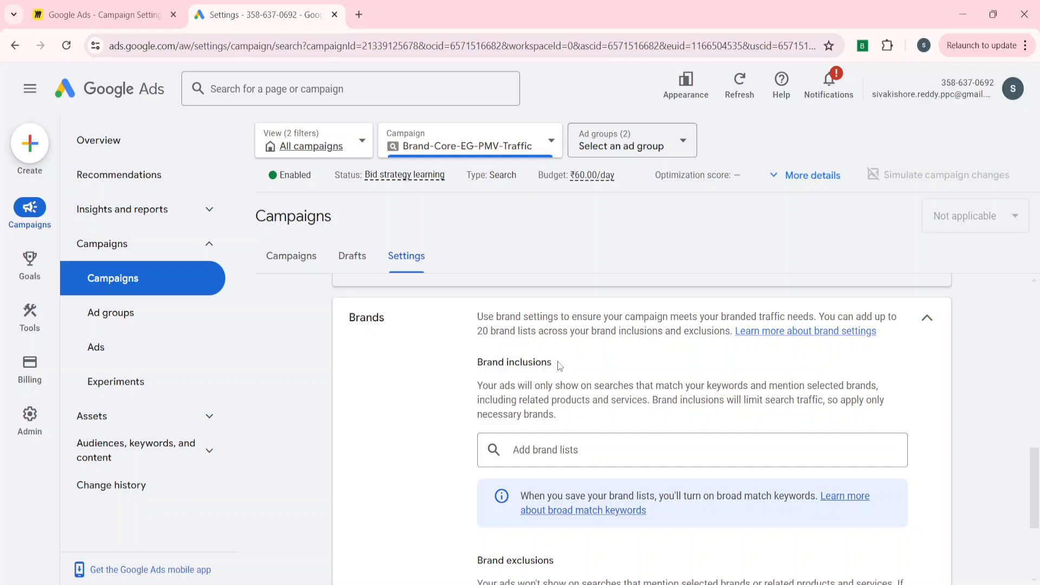
Examine the Brand inclusions and Brand exclusions sections, checking them against the Broad match keywords setting.
{"action": "left_click_drag", "start_coordinate": [560, 366], "coordinate": [477, 362]}
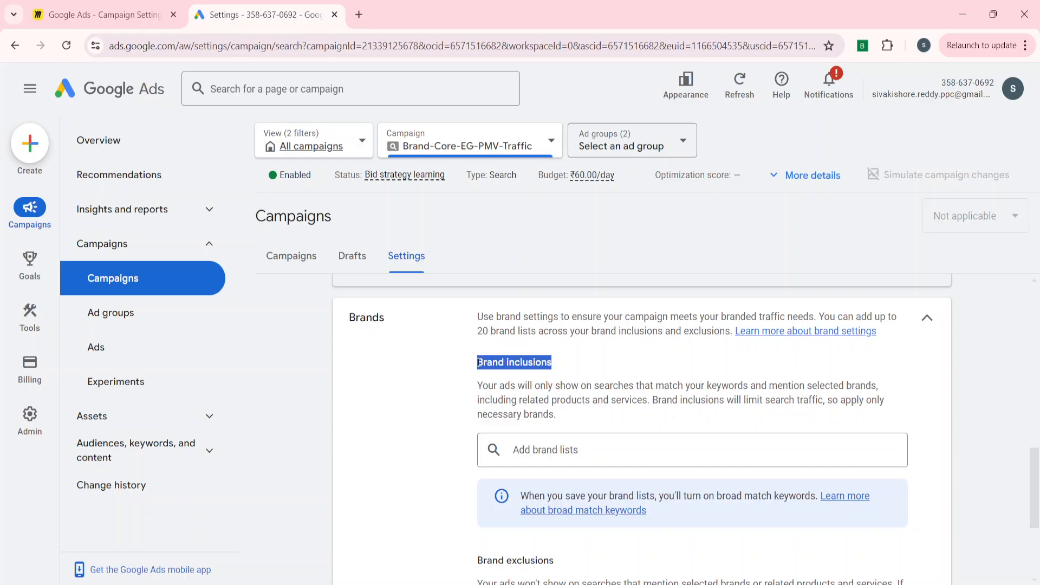
{"action": "left_click", "coordinate": [510, 368]}
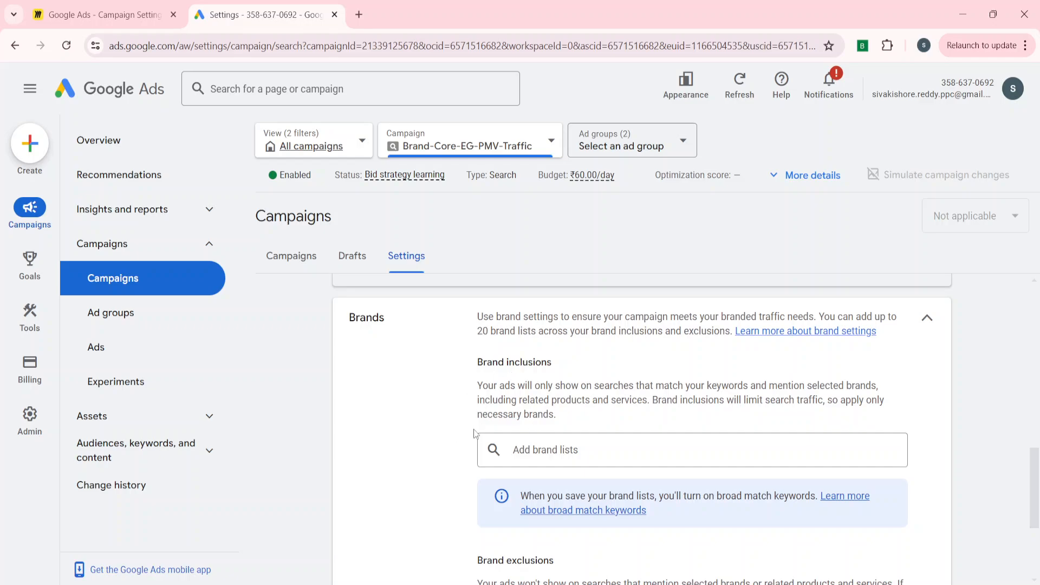
{"action": "scroll", "coordinate": [473, 429], "scroll_direction": "up", "scroll_amount": 5}
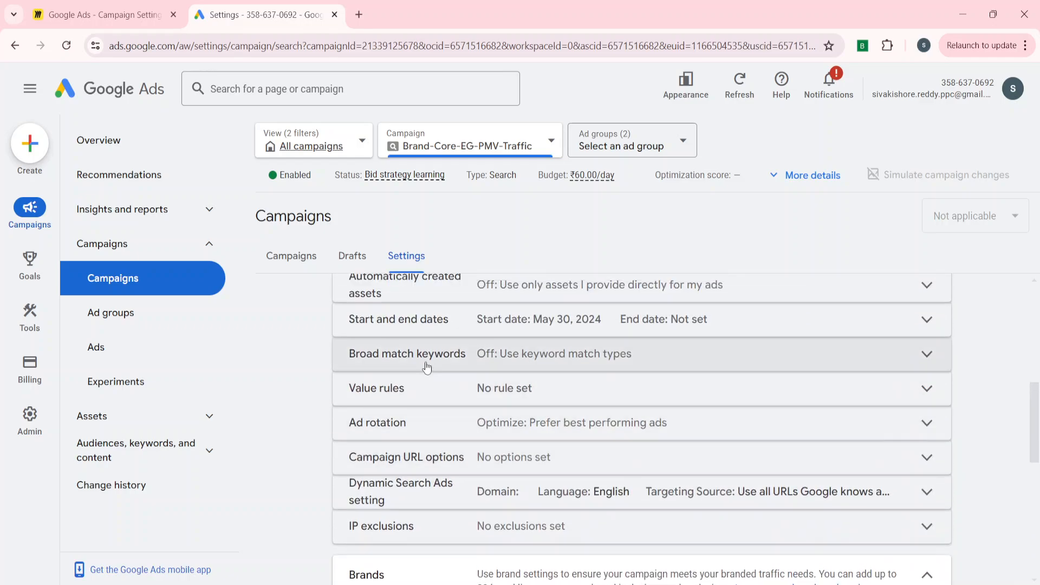
{"action": "left_click", "coordinate": [427, 367]}
{"action": "scroll", "coordinate": [376, 466], "scroll_direction": "down", "scroll_amount": 4}
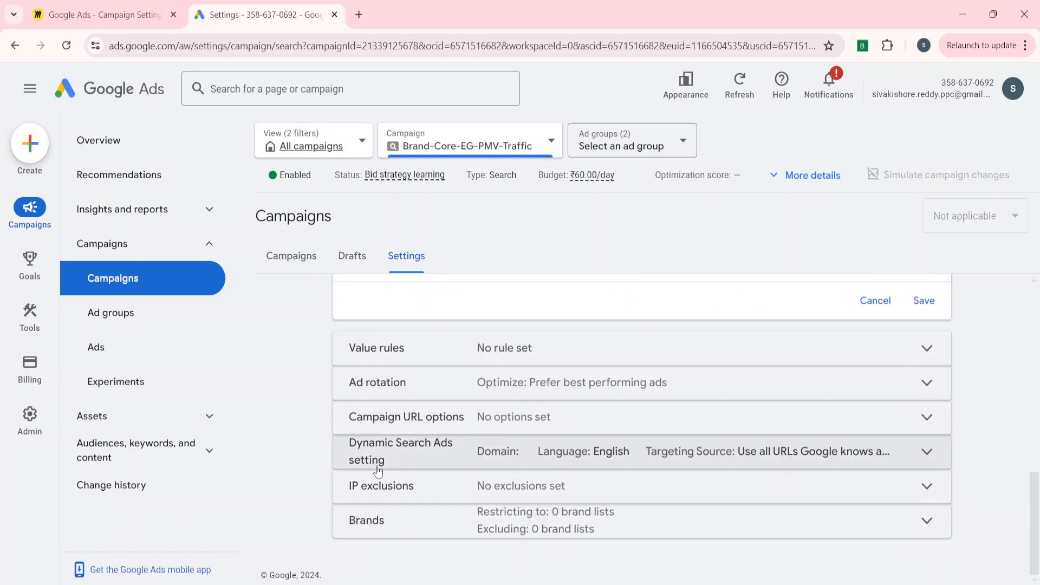
{"action": "left_click", "coordinate": [406, 528]}
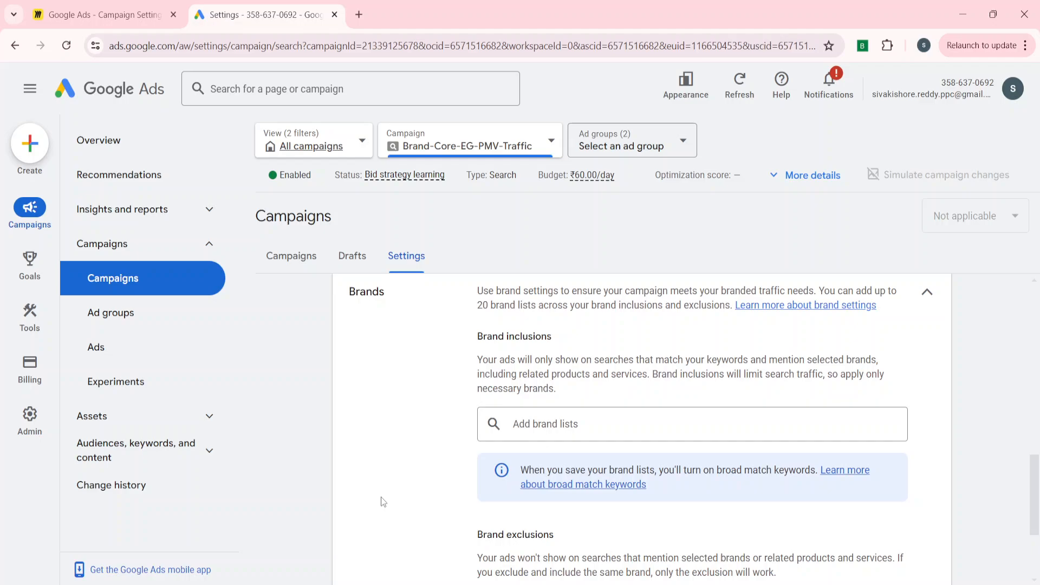
{"action": "scroll", "coordinate": [381, 496], "scroll_direction": "down", "scroll_amount": 3}
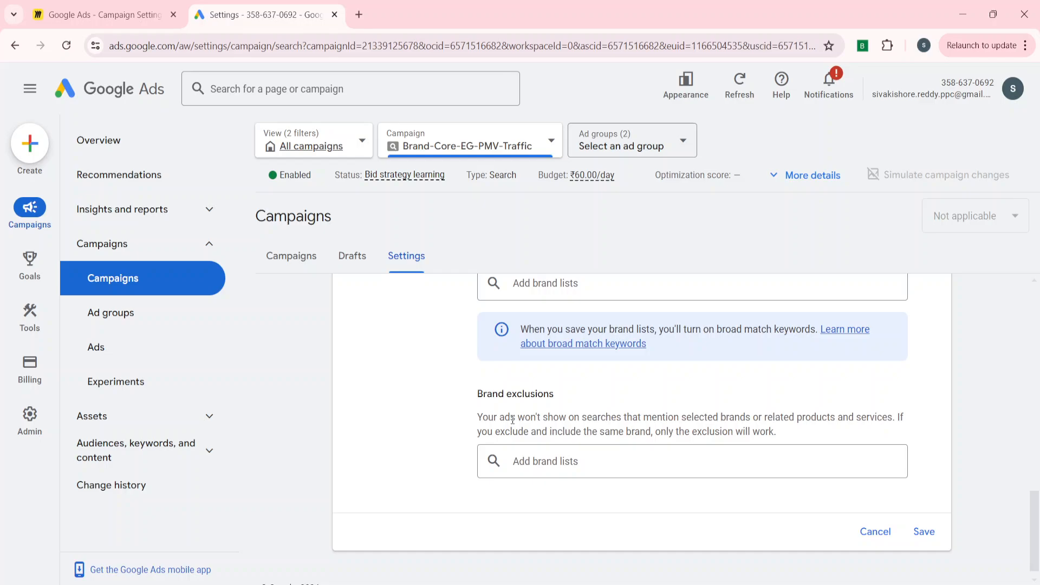
{"action": "scroll", "coordinate": [512, 420], "scroll_direction": "up", "scroll_amount": 3}
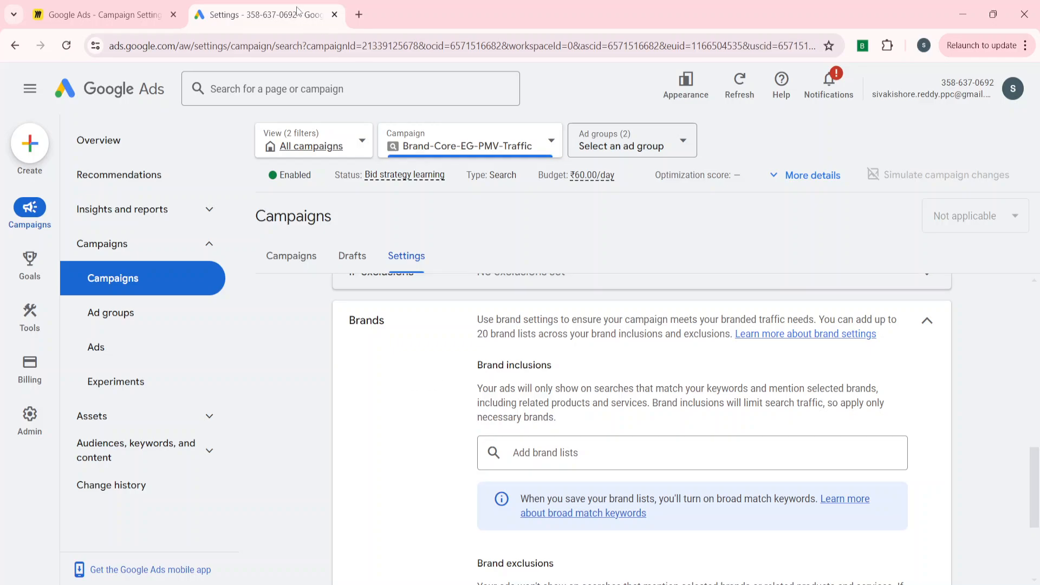
Duplicate the campaign settings page in a second browser tab and return to the original.
{"action": "right_click", "coordinate": [281, 22]}
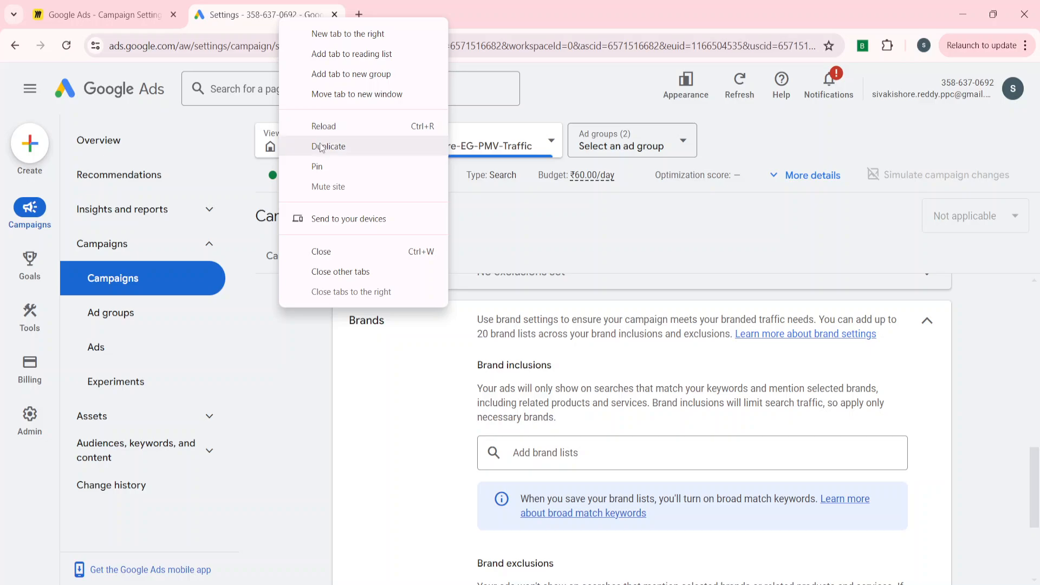
{"action": "left_click", "coordinate": [323, 146]}
{"action": "left_click", "coordinate": [286, 11]}
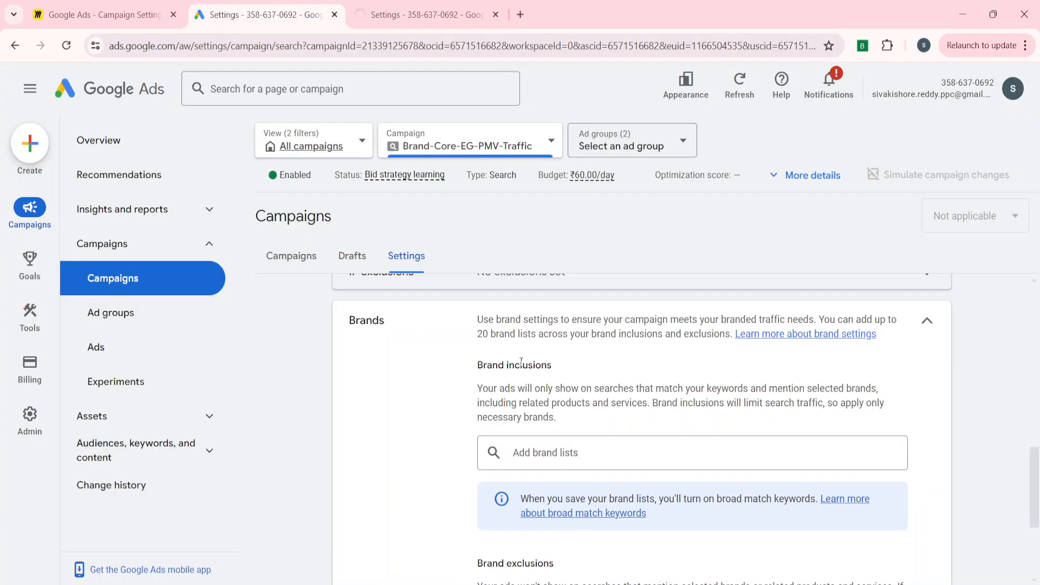
Compare the descriptions and brand list fields of brand inclusions and exclusions in the Brands setting.
{"action": "scroll", "coordinate": [407, 456], "scroll_direction": "down", "scroll_amount": 3}
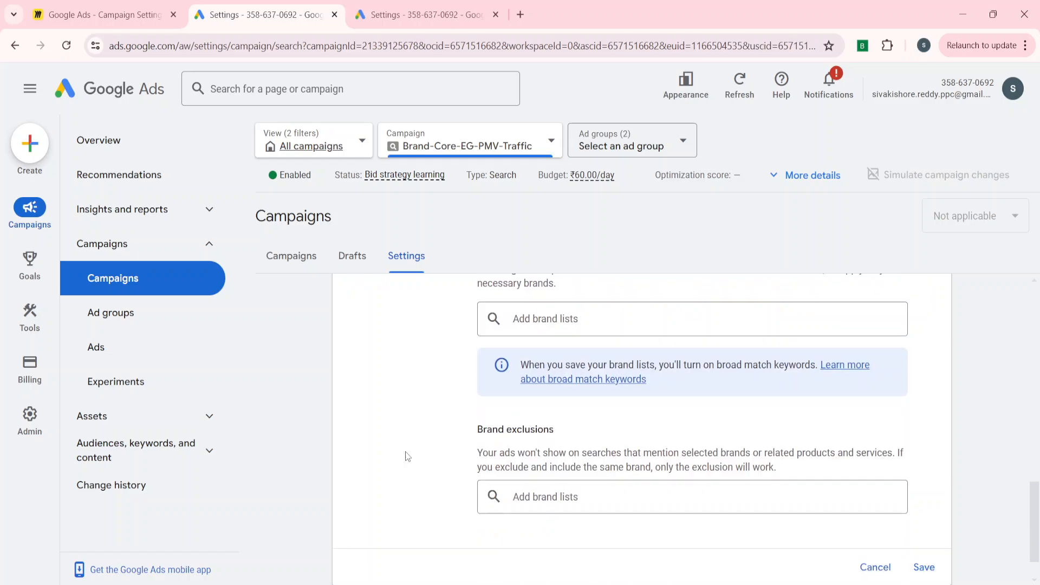
{"action": "scroll", "coordinate": [405, 452], "scroll_direction": "up", "scroll_amount": 3}
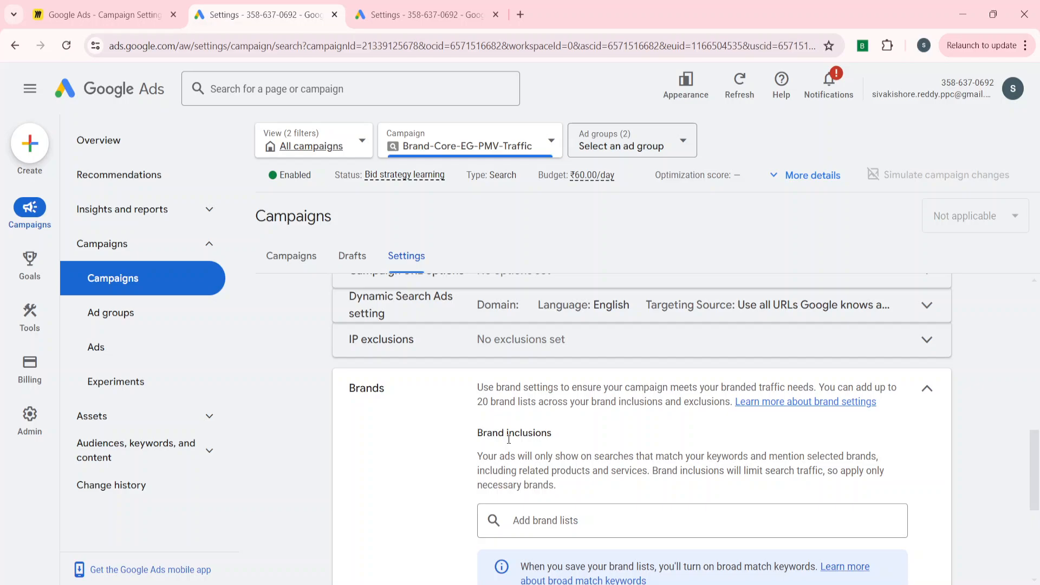
{"action": "scroll", "coordinate": [508, 441], "scroll_direction": "down", "scroll_amount": 1}
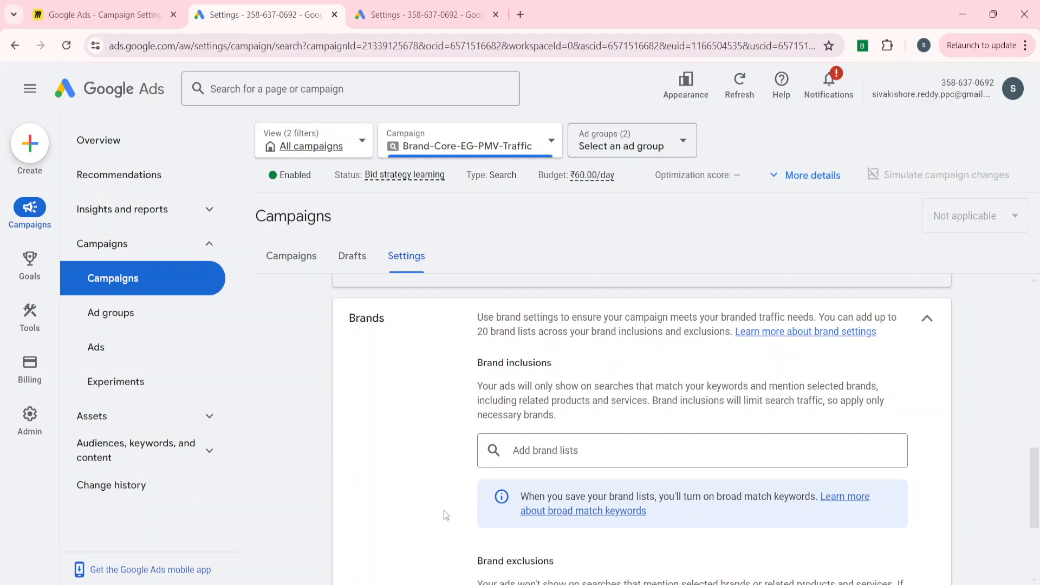
{"action": "scroll", "coordinate": [445, 513], "scroll_direction": "down", "scroll_amount": 1}
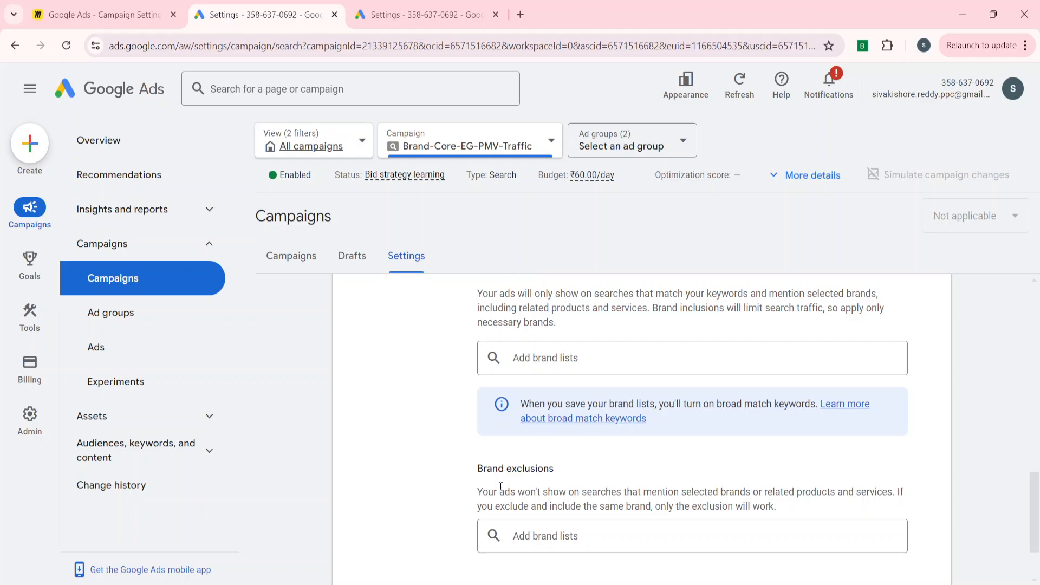
{"action": "scroll", "coordinate": [500, 487], "scroll_direction": "up", "scroll_amount": 1}
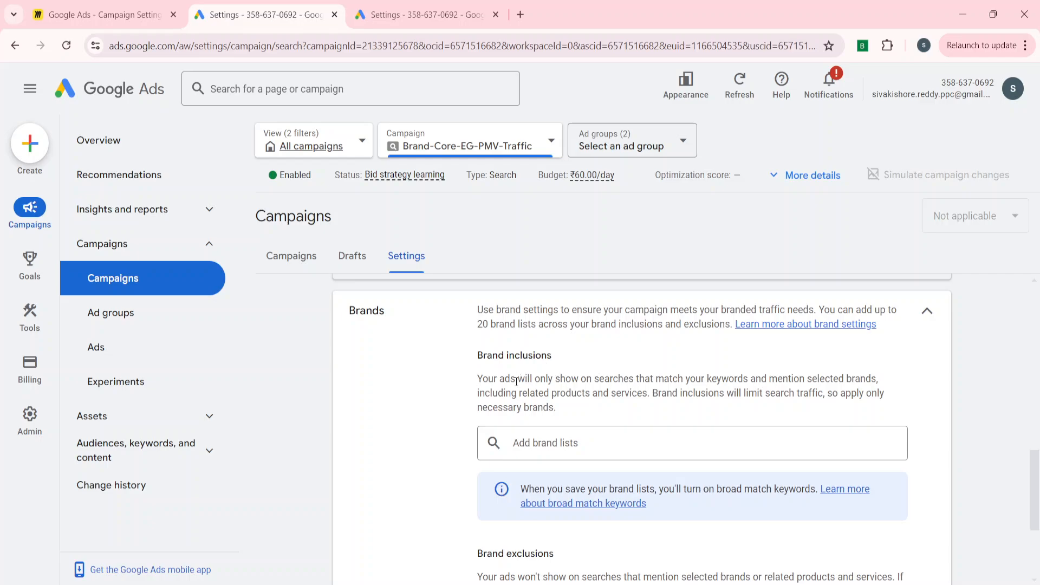
{"action": "scroll", "coordinate": [515, 381], "scroll_direction": "down", "scroll_amount": 1}
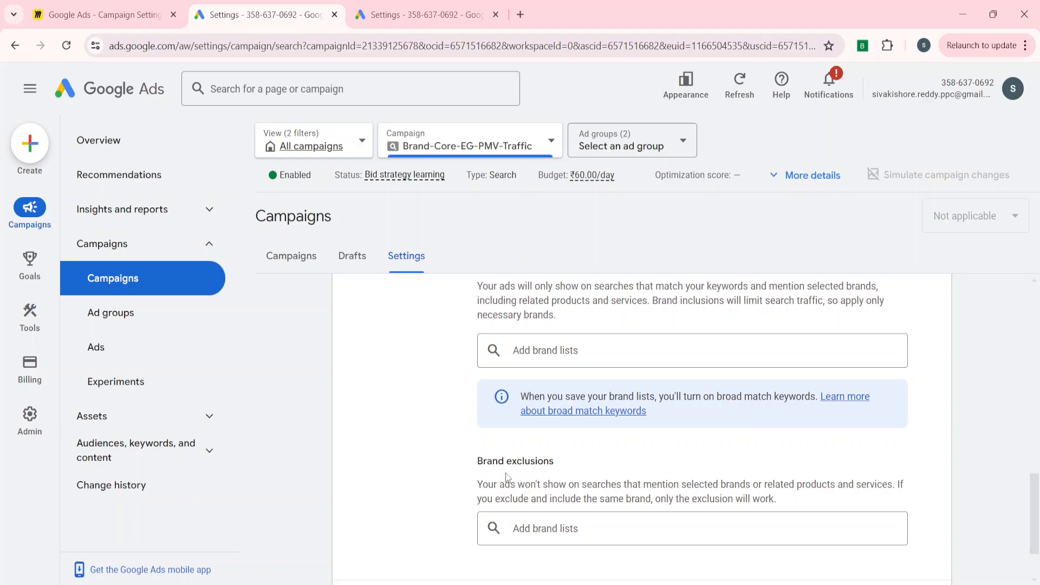
Open the shared library's Brand lists page in the duplicated tab and dismiss the account notifications.
{"action": "left_click", "coordinate": [416, 15]}
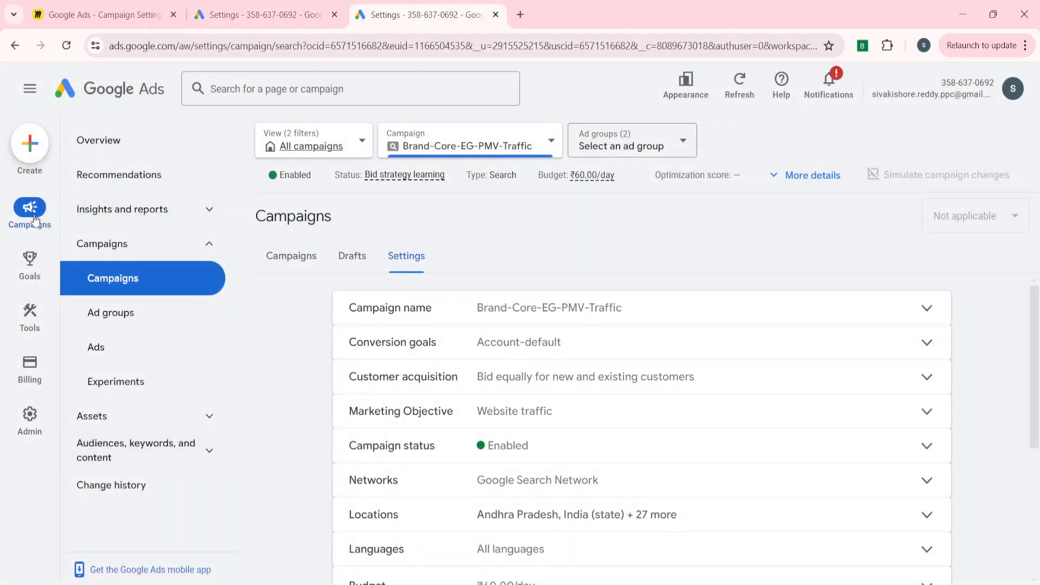
{"action": "left_click", "coordinate": [22, 313]}
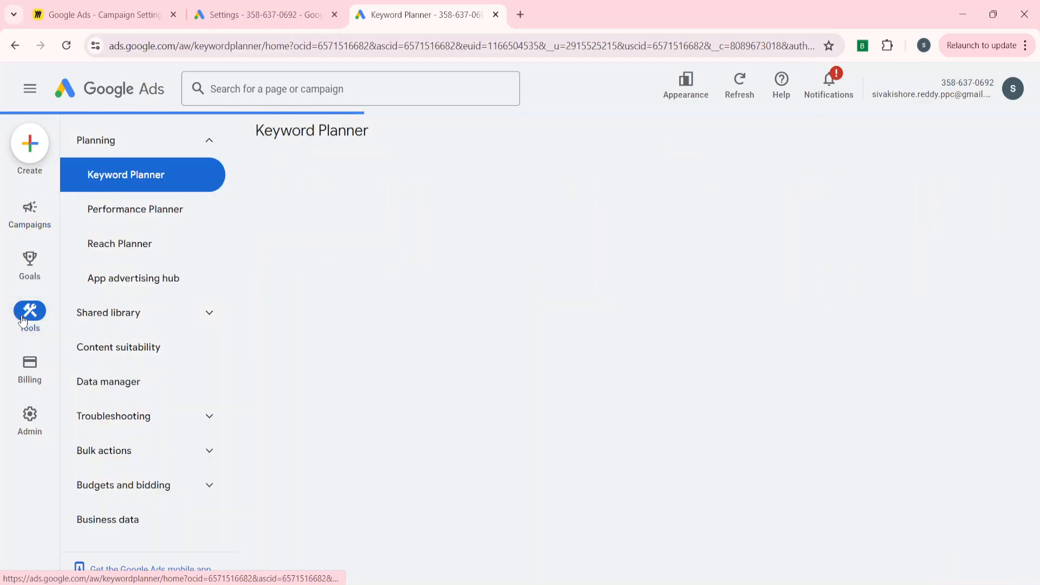
{"action": "left_click", "coordinate": [140, 325]}
{"action": "left_click", "coordinate": [129, 428]}
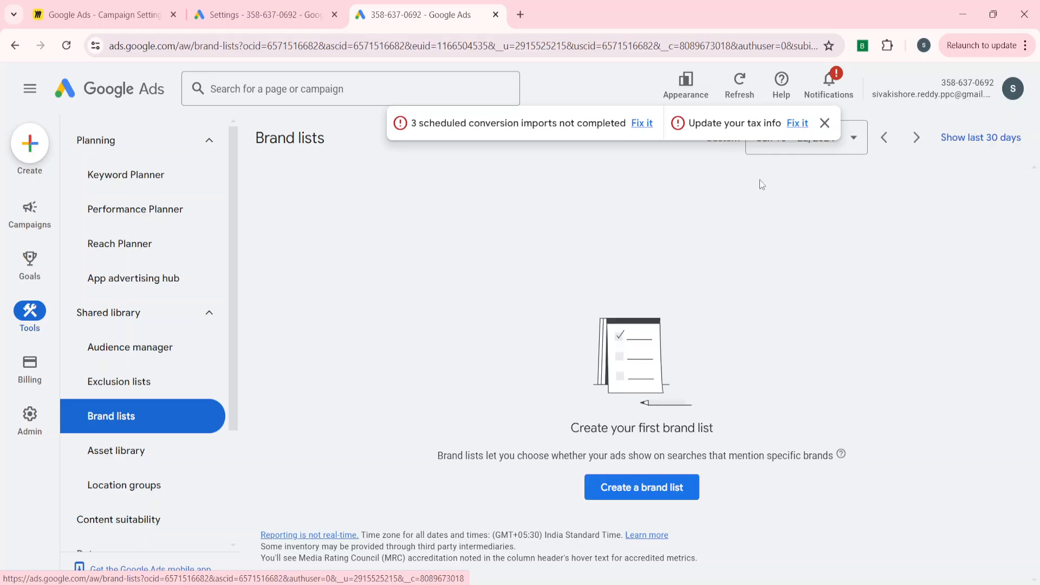
{"action": "left_click", "coordinate": [819, 124]}
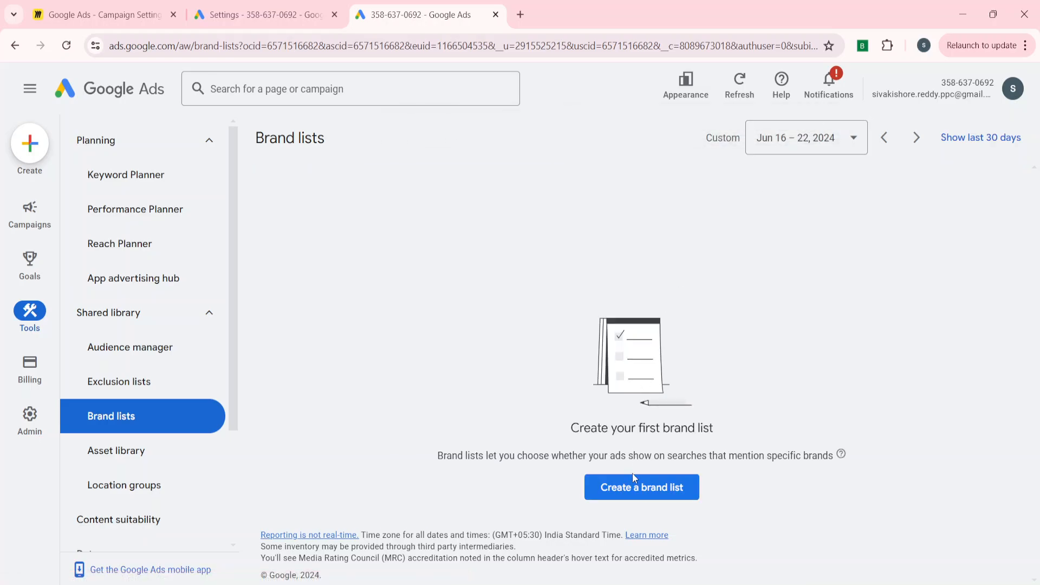
Start a new account-level brand list named "brand search inclusion".
{"action": "left_click", "coordinate": [637, 486]}
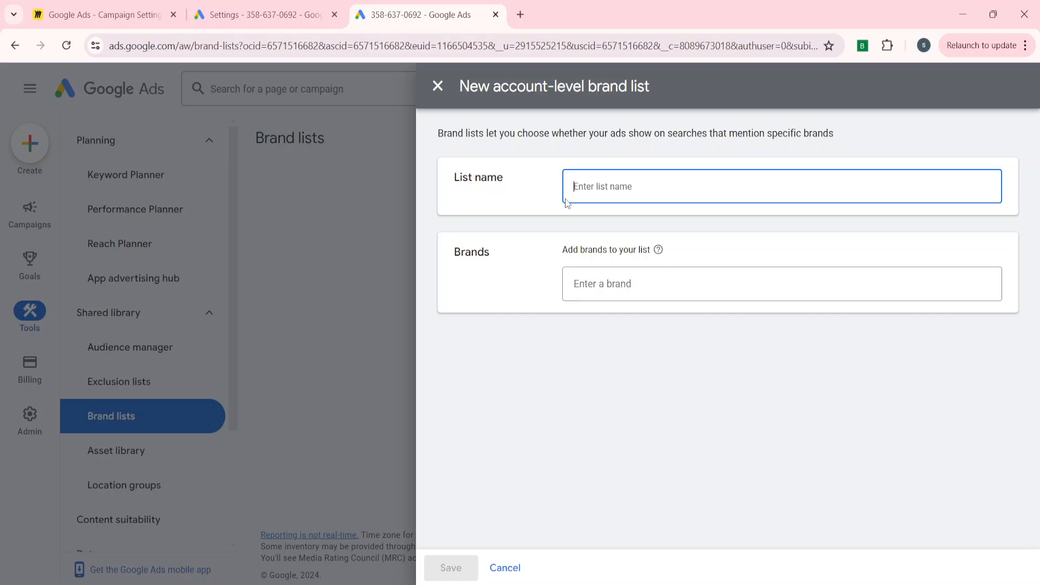
{"action": "type", "text": "brand search inclusino"}
{"action": "key", "text": "BackSpace"}
{"action": "type", "text": "on"}
Add the Flipkart brand to the "brand search inclusion" list and save the list.
{"action": "left_click", "coordinate": [600, 282]}
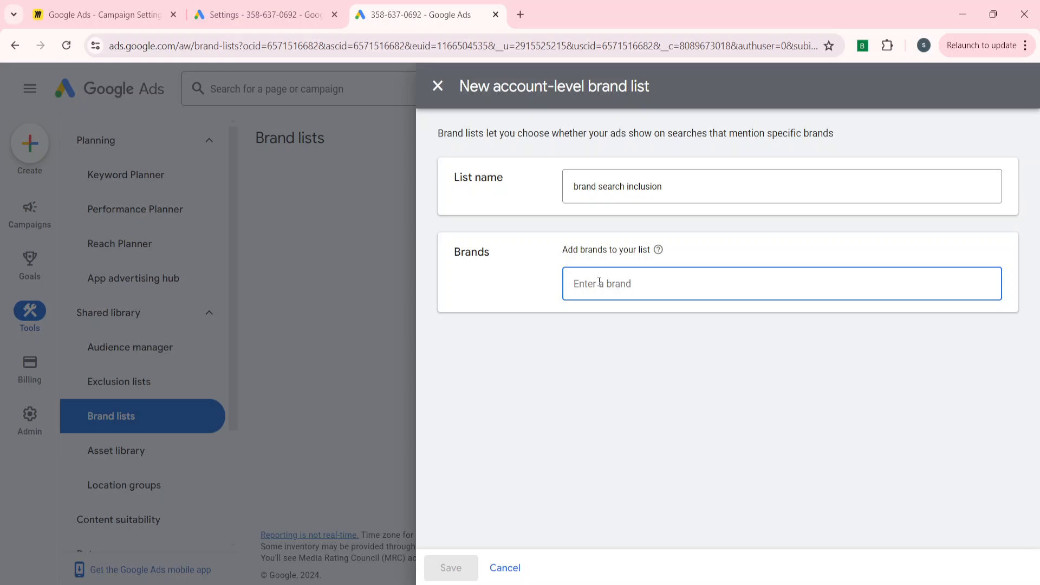
{"action": "type", "text": "flip"}
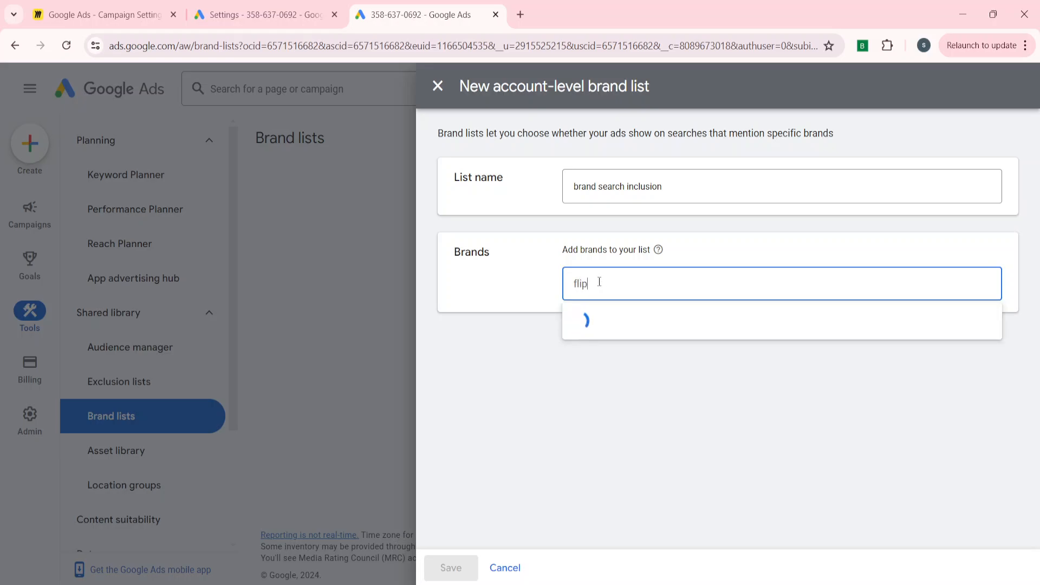
{"action": "type", "text": "kart"}
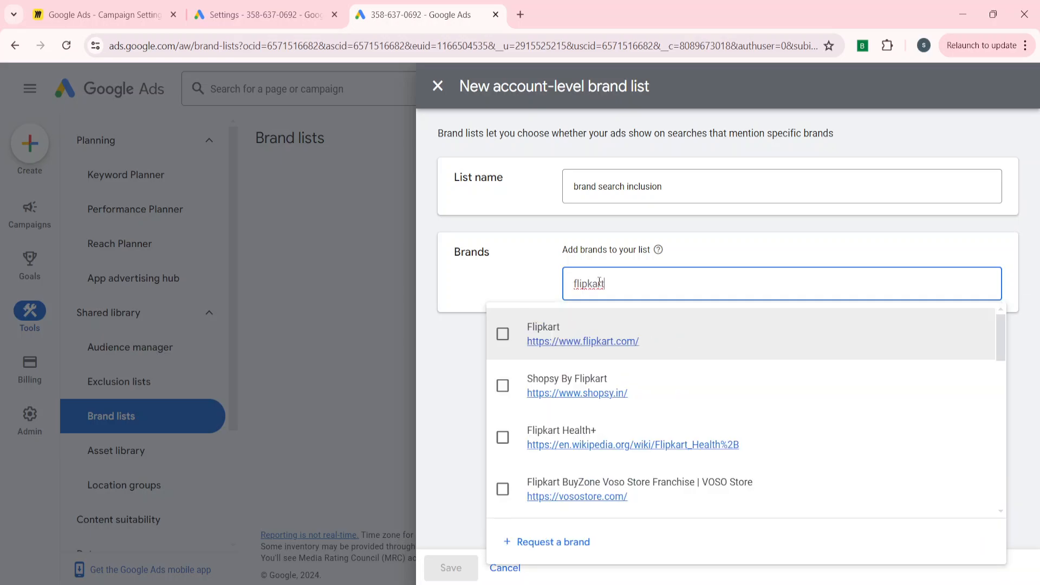
{"action": "left_click", "coordinate": [503, 334]}
{"action": "left_click", "coordinate": [523, 280]}
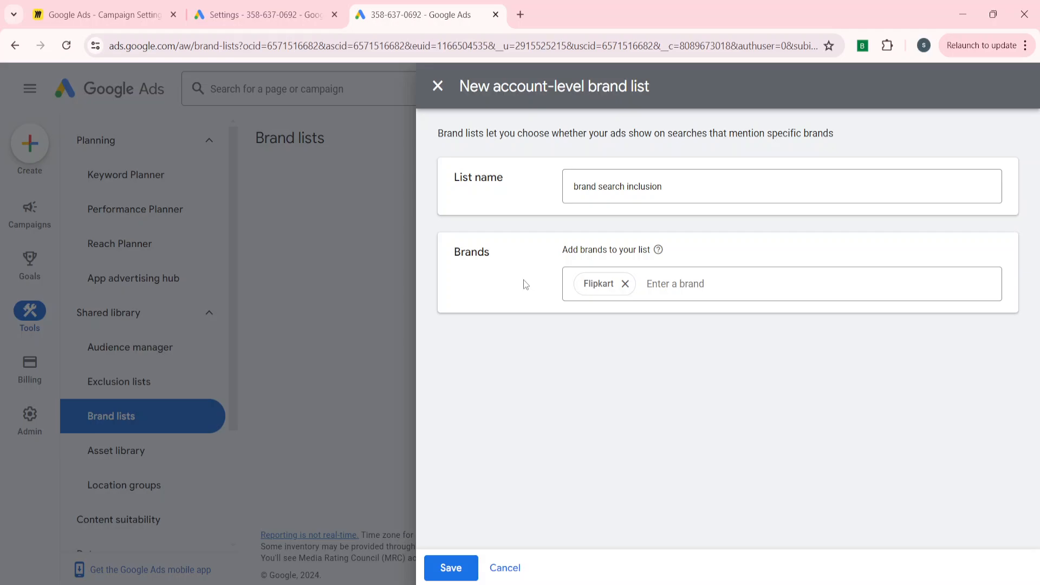
{"action": "left_click", "coordinate": [722, 291]}
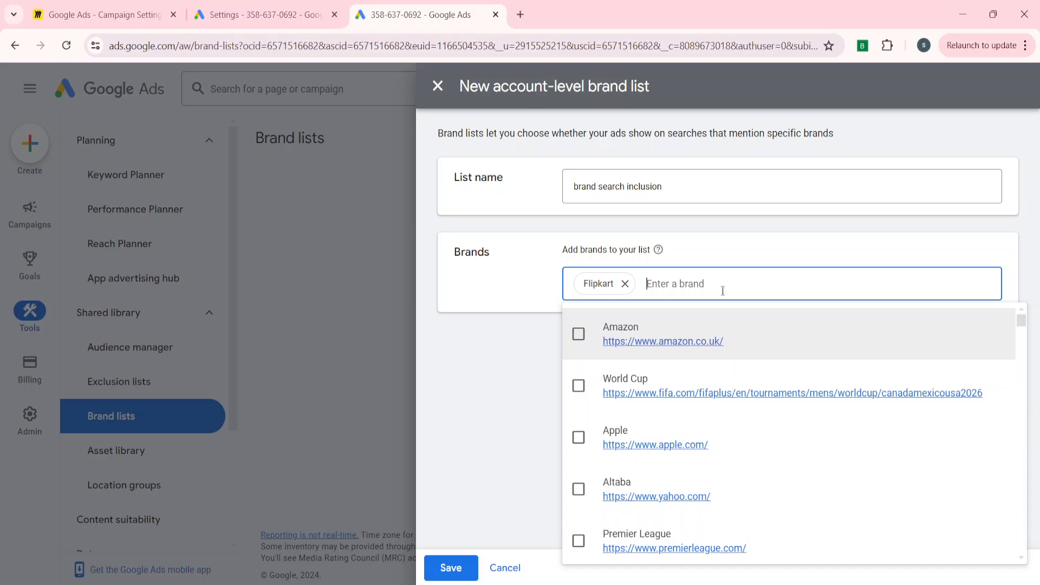
{"action": "left_click", "coordinate": [501, 365]}
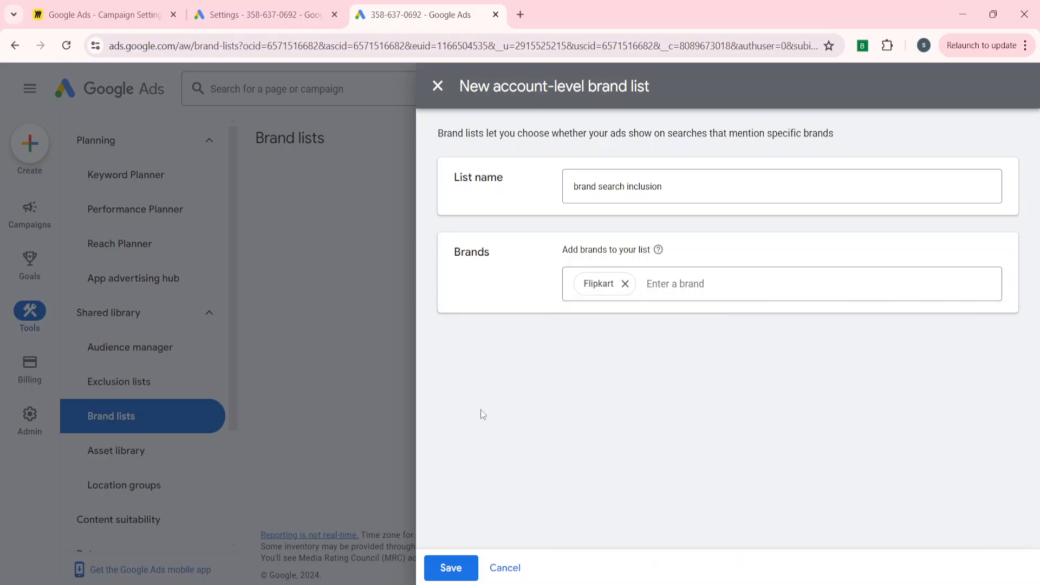
{"action": "left_click", "coordinate": [449, 568]}
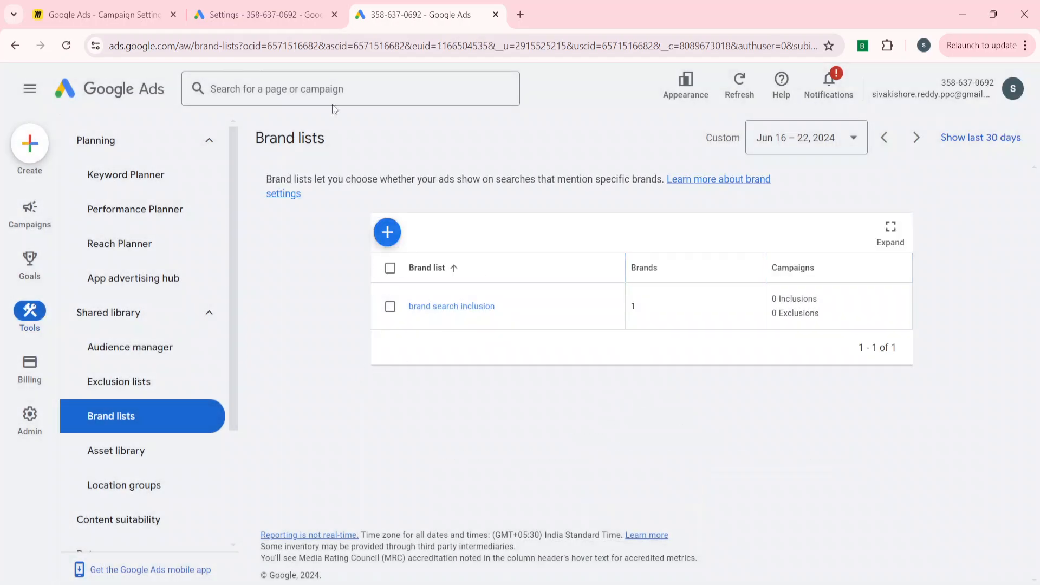
Return to the campaign settings tab, reload the page and reopen the Brands setting among the additional settings.
{"action": "left_click", "coordinate": [271, 25]}
{"action": "left_click", "coordinate": [553, 351]}
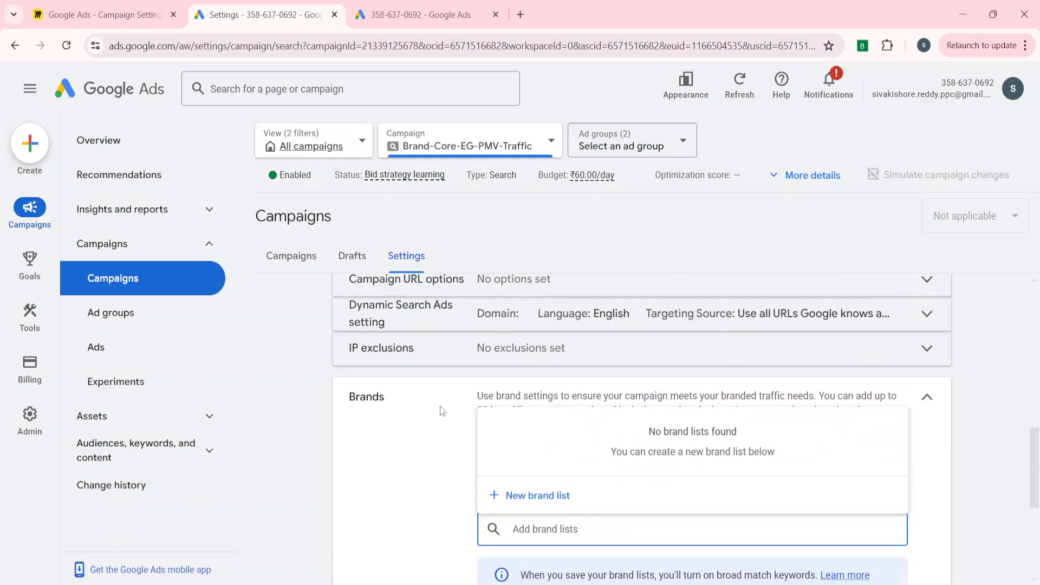
{"action": "left_click", "coordinate": [442, 411]}
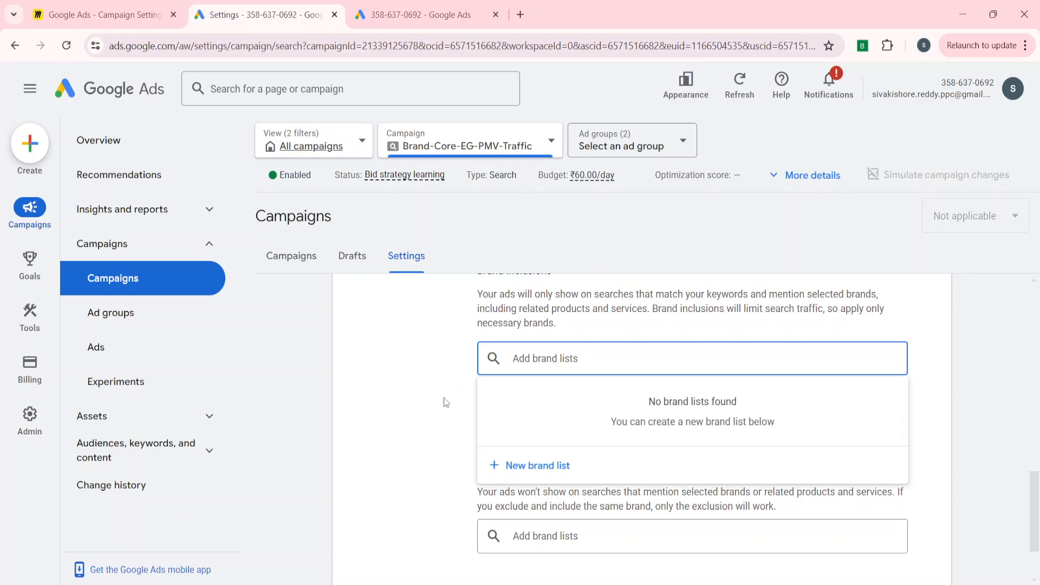
{"action": "left_click", "coordinate": [446, 401]}
{"action": "left_click", "coordinate": [71, 47]}
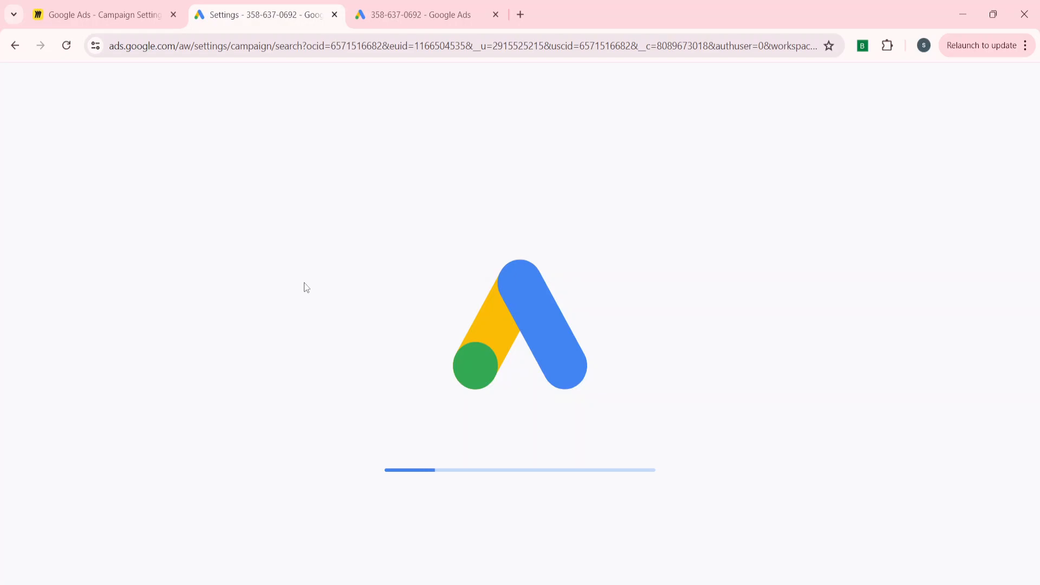
{"action": "scroll", "coordinate": [414, 433], "scroll_direction": "down", "scroll_amount": 5}
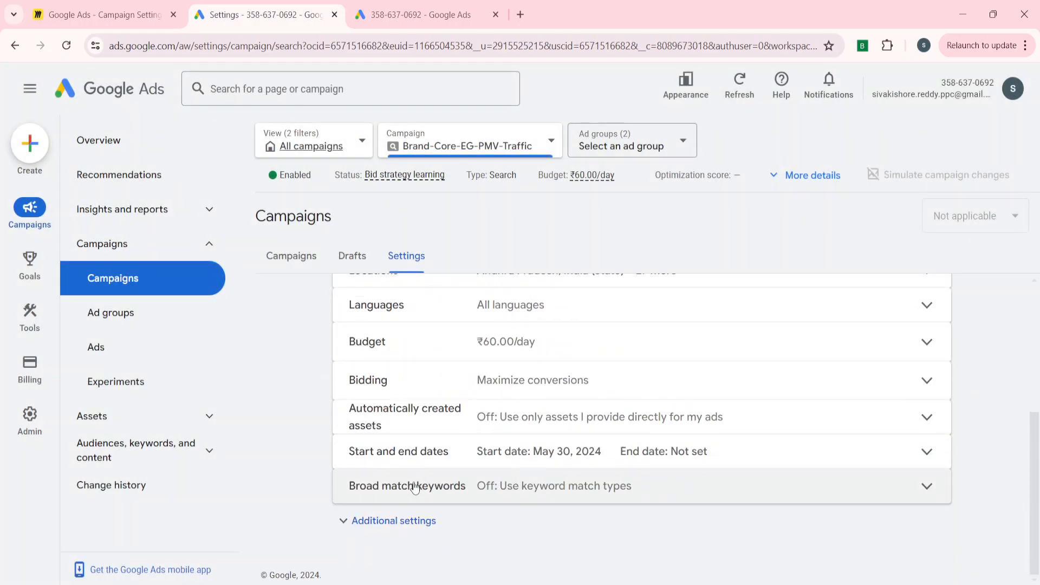
{"action": "left_click", "coordinate": [372, 521]}
{"action": "scroll", "coordinate": [373, 524], "scroll_direction": "down", "scroll_amount": 2}
{"action": "left_click", "coordinate": [401, 535]}
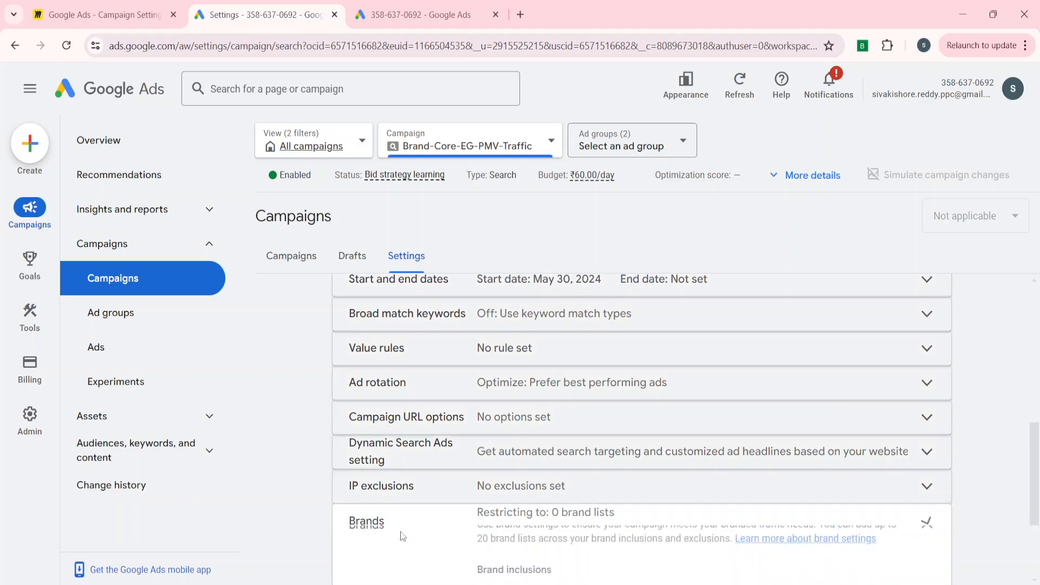
Select "brand search inclusion" under brand inclusions and check which lists are offered for brand exclusions.
{"action": "left_click", "coordinate": [522, 396]}
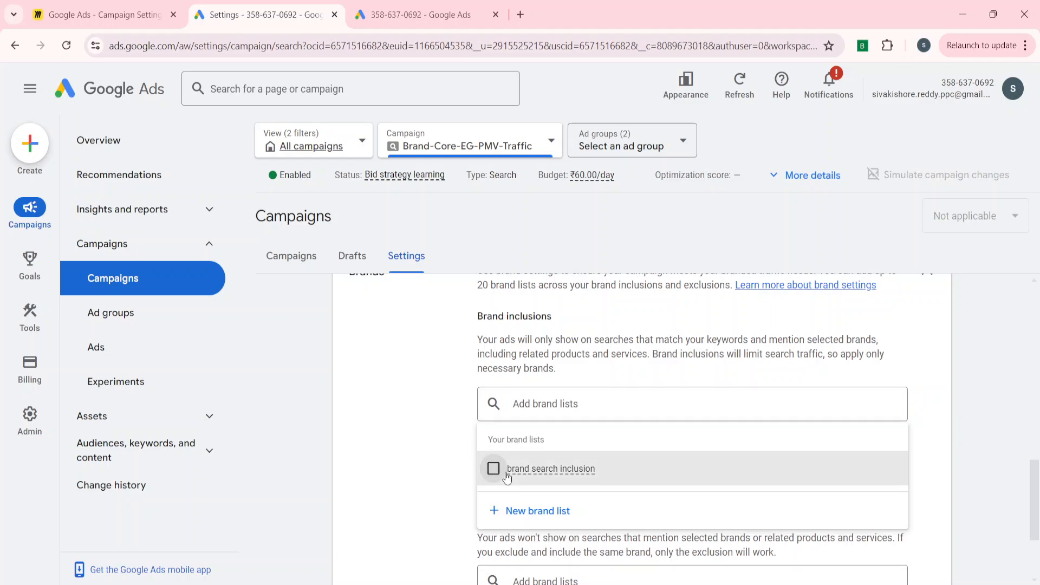
{"action": "left_click", "coordinate": [493, 469]}
{"action": "left_click", "coordinate": [432, 412]}
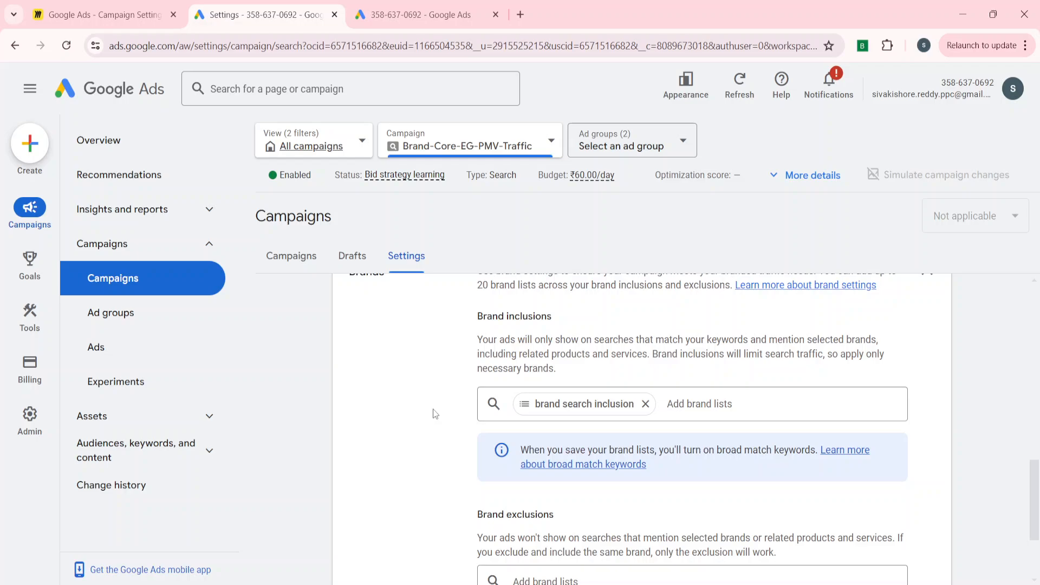
{"action": "scroll", "coordinate": [433, 414], "scroll_direction": "down", "scroll_amount": 3}
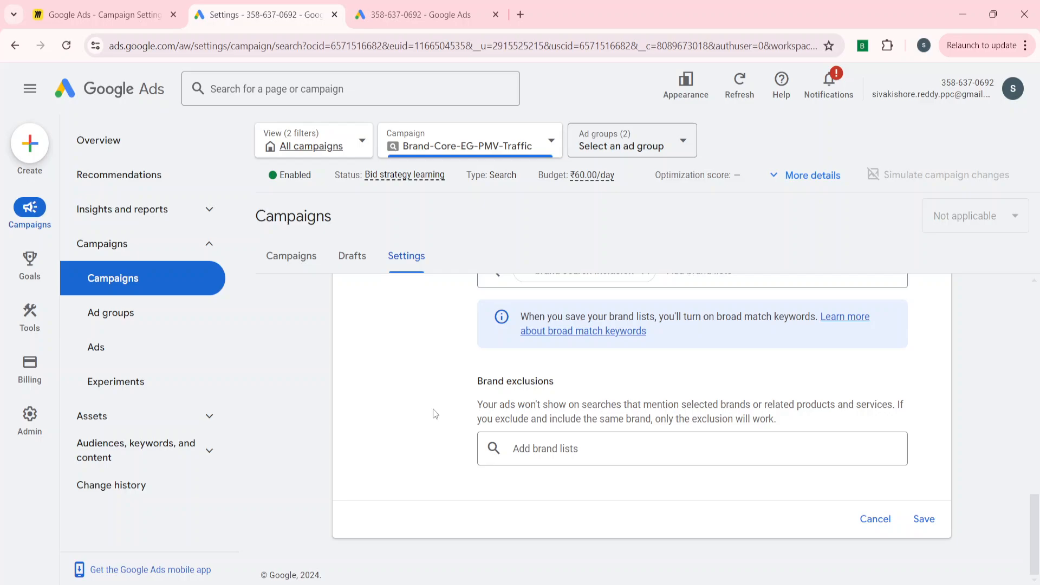
{"action": "left_click", "coordinate": [589, 449]}
{"action": "scroll", "coordinate": [404, 436], "scroll_direction": "up", "scroll_amount": 2}
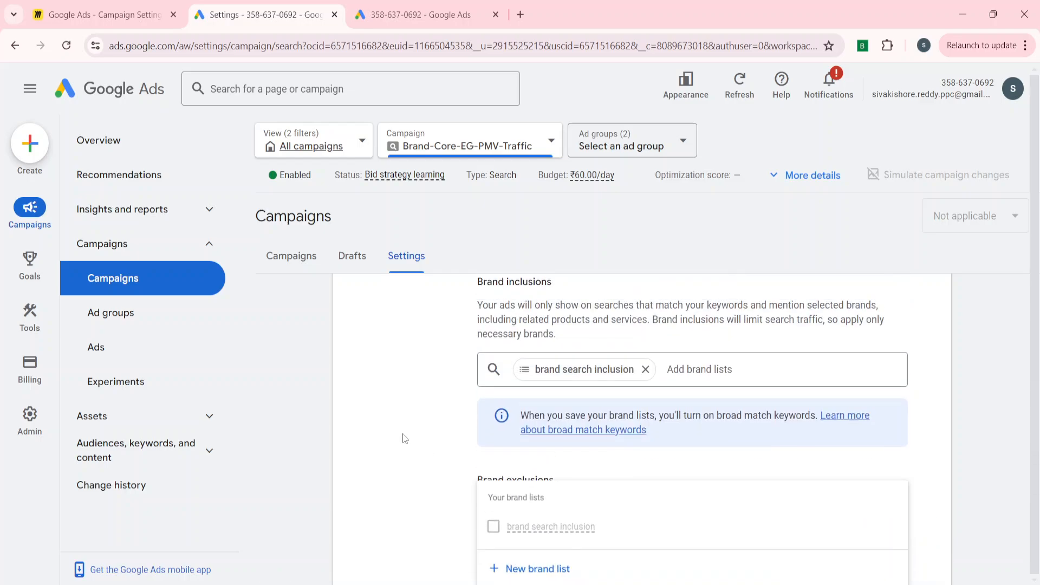
Remove "brand search inclusion" from the brand inclusions and select it under brand exclusions instead.
{"action": "left_click", "coordinate": [645, 374]}
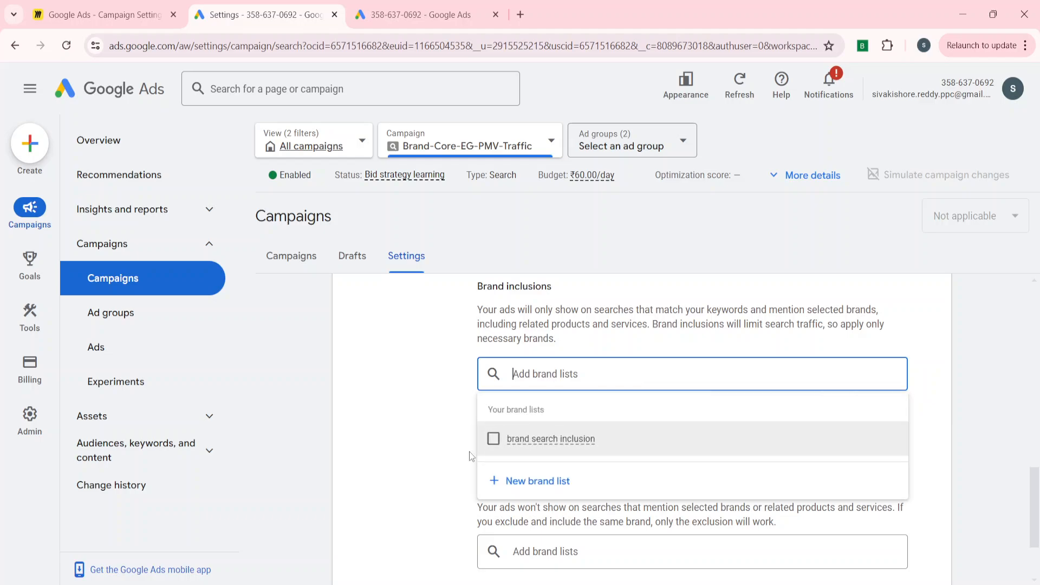
{"action": "scroll", "coordinate": [469, 451], "scroll_direction": "down", "scroll_amount": 2}
{"action": "left_click", "coordinate": [454, 456]}
{"action": "left_click", "coordinate": [576, 450]}
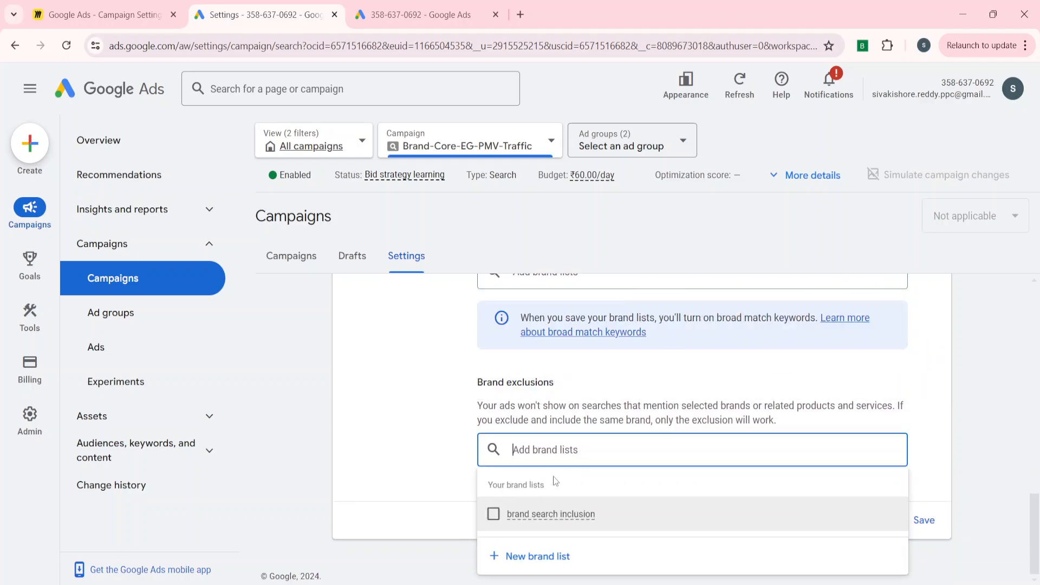
{"action": "left_click", "coordinate": [529, 524]}
{"action": "left_click", "coordinate": [433, 469]}
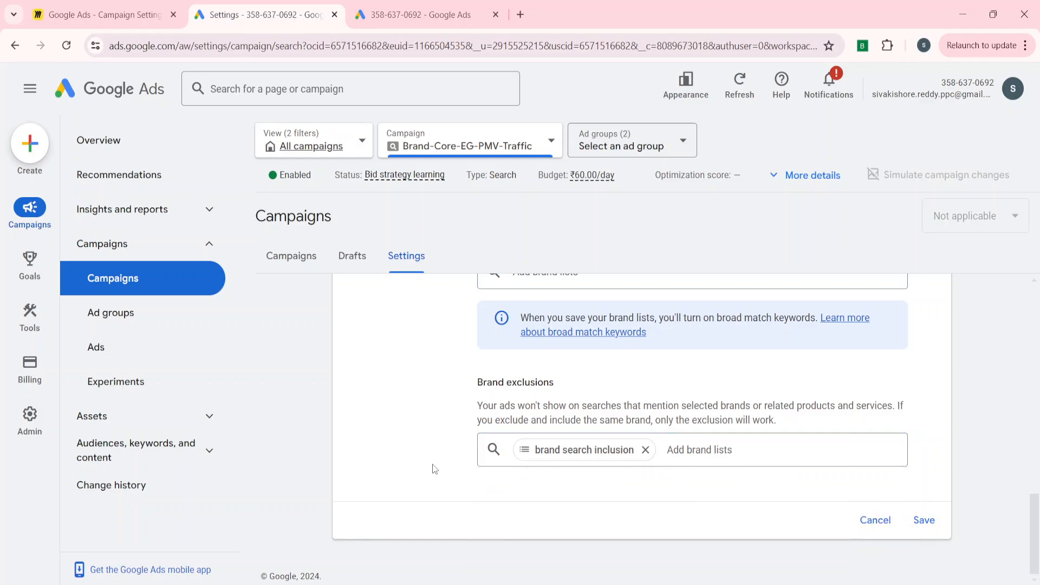
Review the brand inclusion and exclusion descriptions and the broad match note, and look back over the campaign's other settings.
{"action": "scroll", "coordinate": [462, 421], "scroll_direction": "up", "scroll_amount": 4}
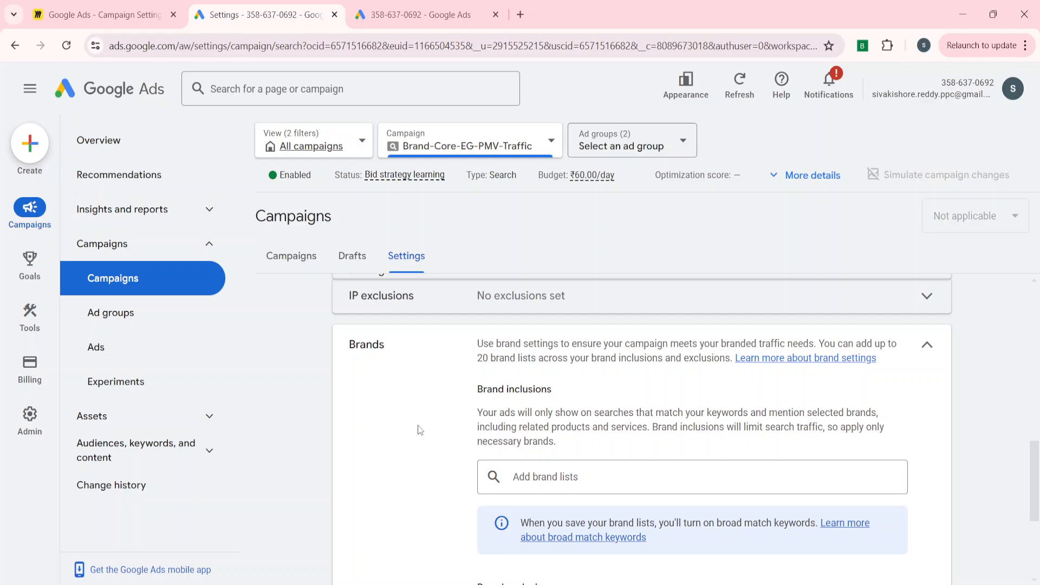
{"action": "scroll", "coordinate": [420, 430], "scroll_direction": "down", "scroll_amount": 1}
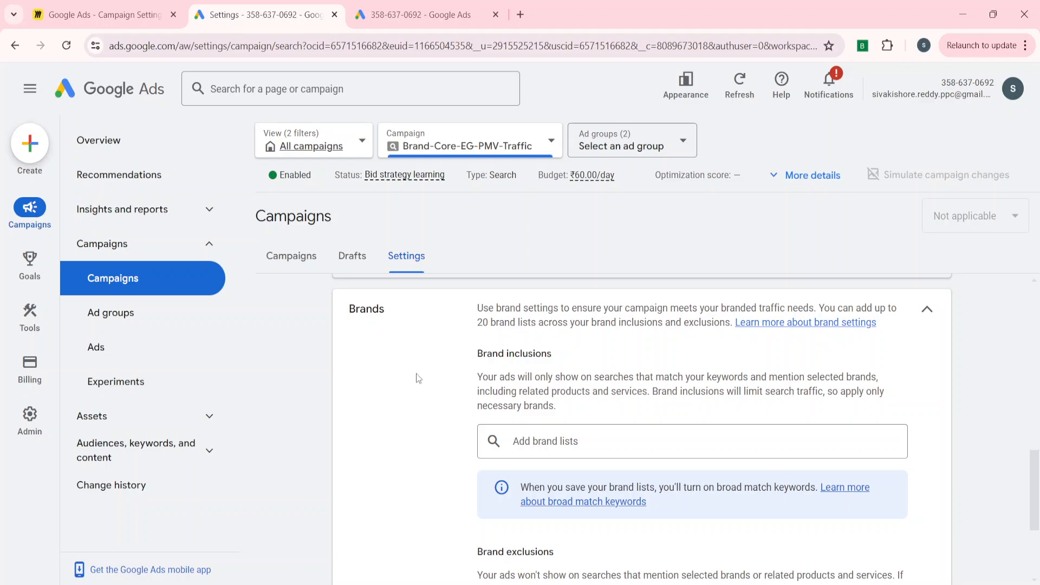
{"action": "scroll", "coordinate": [440, 424], "scroll_direction": "down", "scroll_amount": 1}
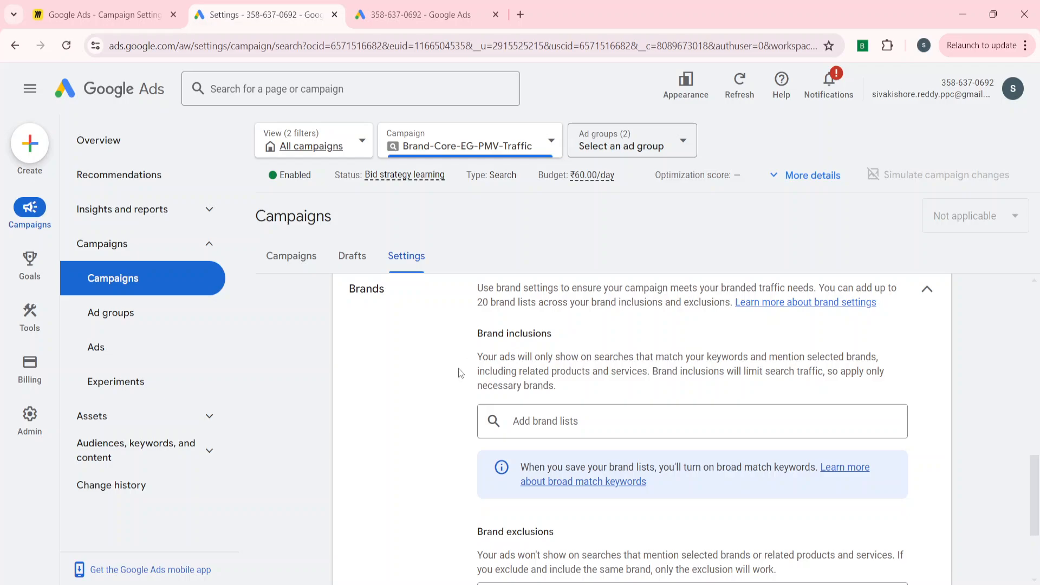
{"action": "scroll", "coordinate": [401, 442], "scroll_direction": "down", "scroll_amount": 1}
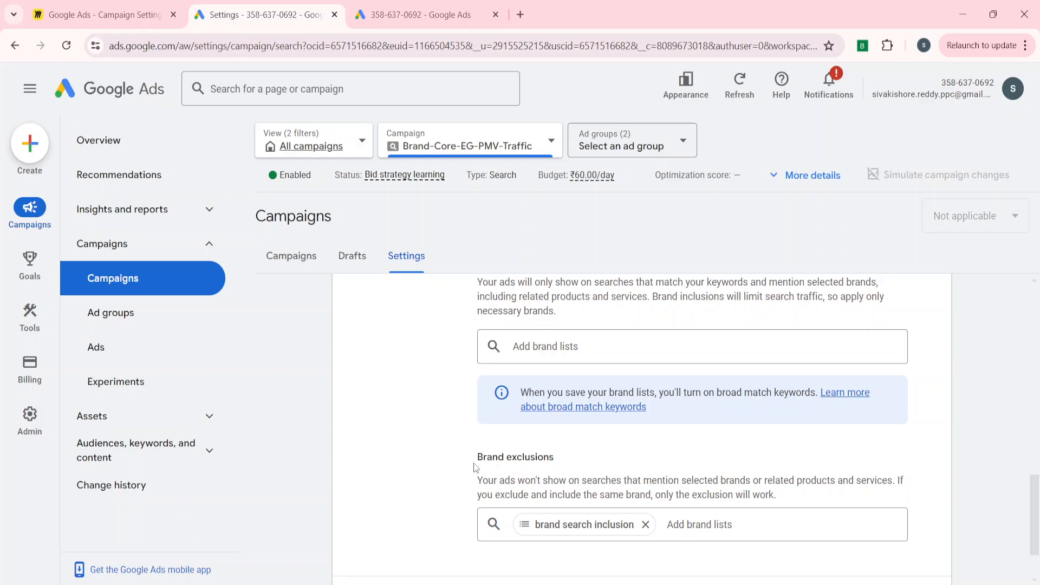
{"action": "scroll", "coordinate": [476, 469], "scroll_direction": "up", "scroll_amount": 10}
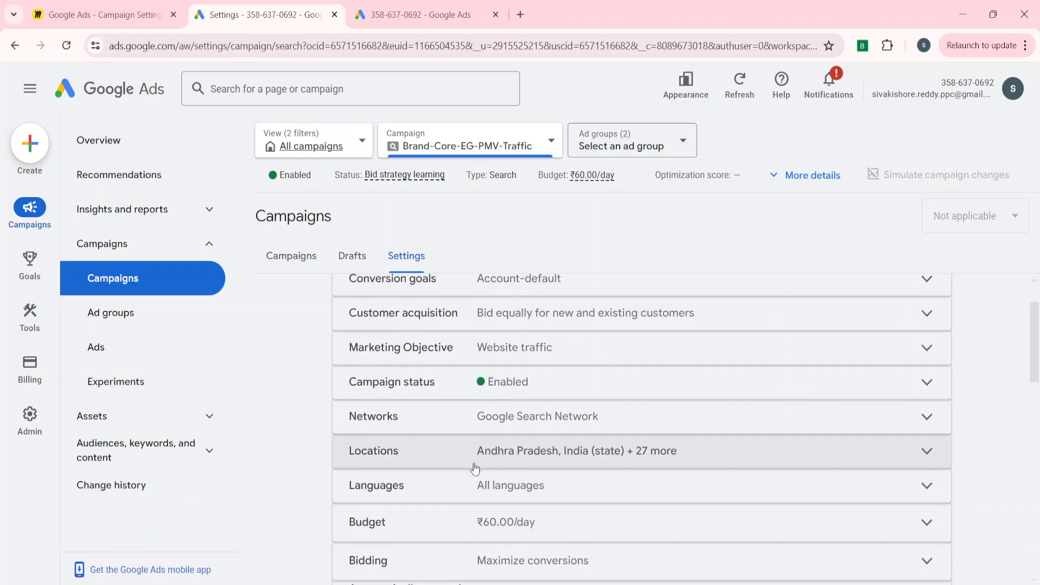
{"action": "scroll", "coordinate": [476, 469], "scroll_direction": "up", "scroll_amount": 2}
{"action": "scroll", "coordinate": [475, 468], "scroll_direction": "down", "scroll_amount": 15}
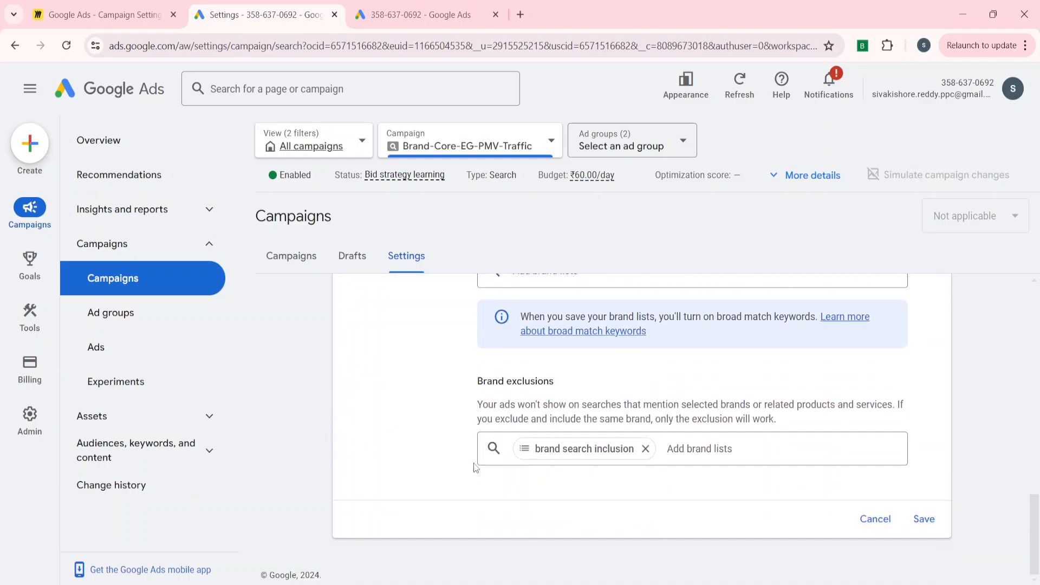
{"action": "scroll", "coordinate": [476, 469], "scroll_direction": "up", "scroll_amount": 5}
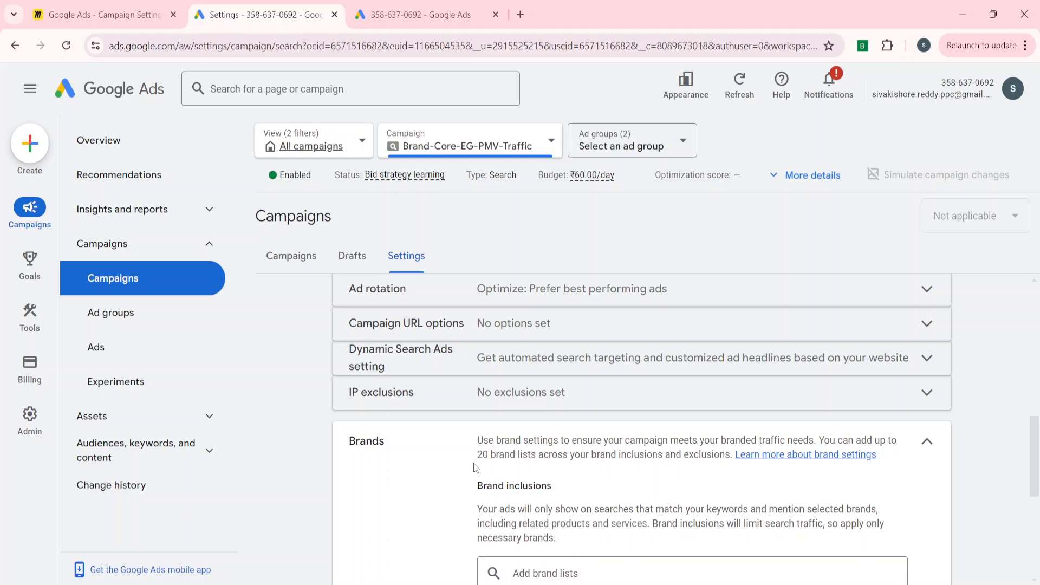
{"action": "scroll", "coordinate": [475, 467], "scroll_direction": "up", "scroll_amount": 8}
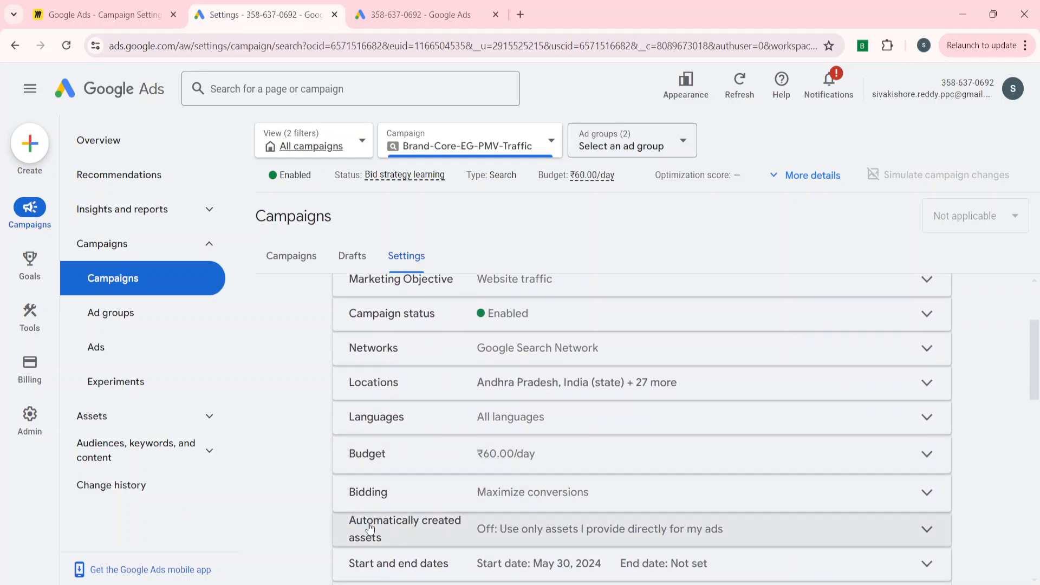